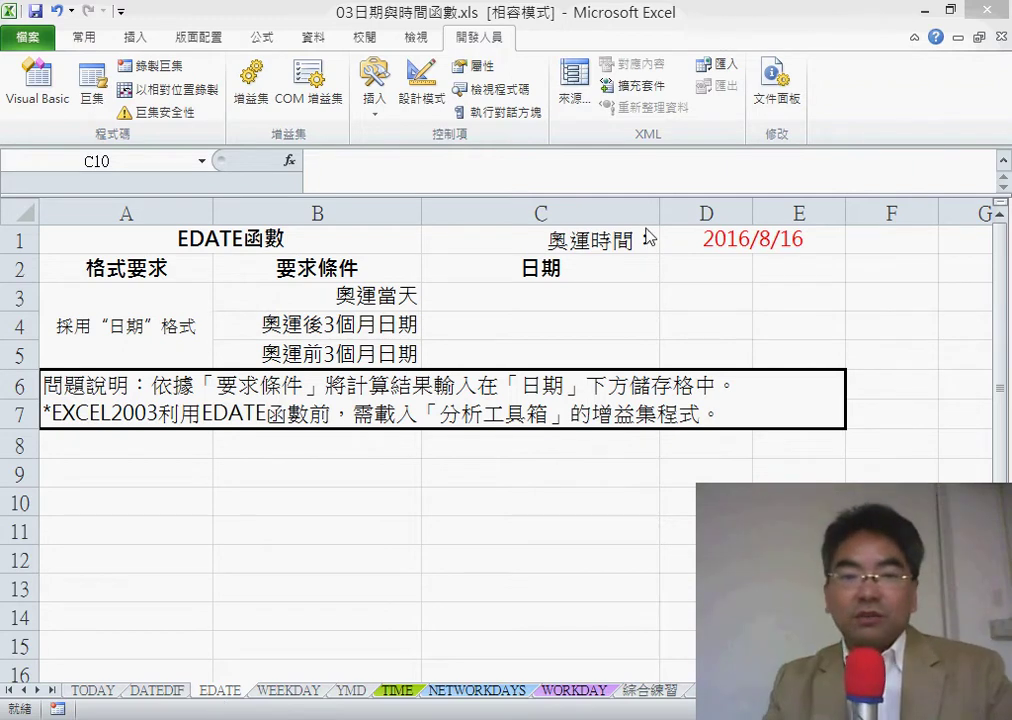
Step: Change the Olympics date in D1 from 2016 to 2020/8/16
double_click(728, 240)
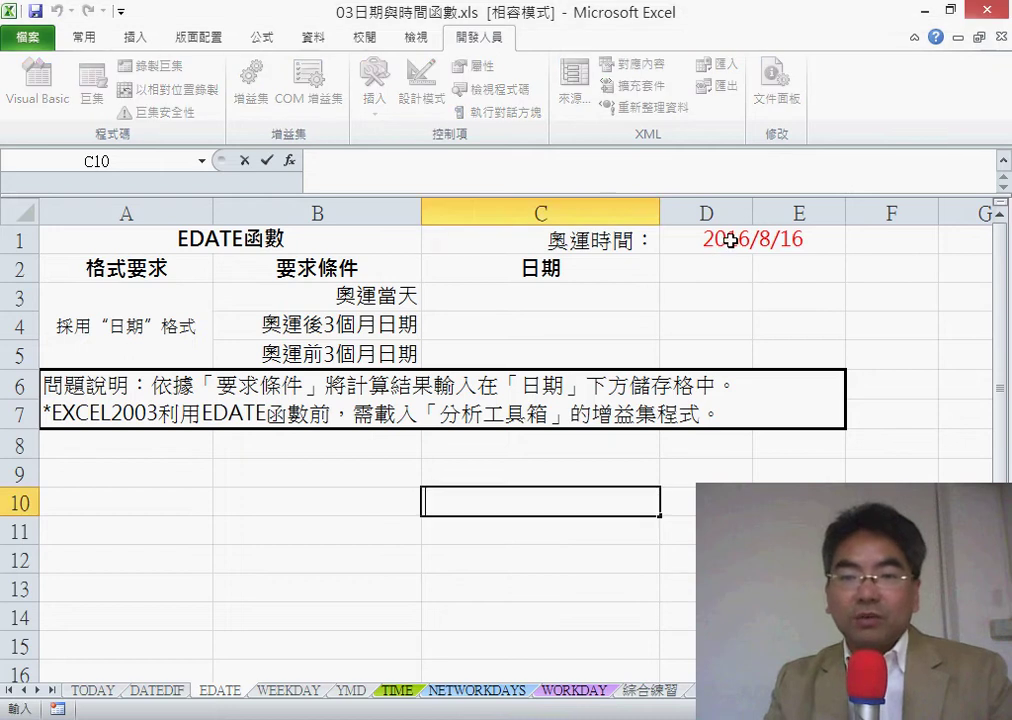
drag(728, 240, 750, 240)
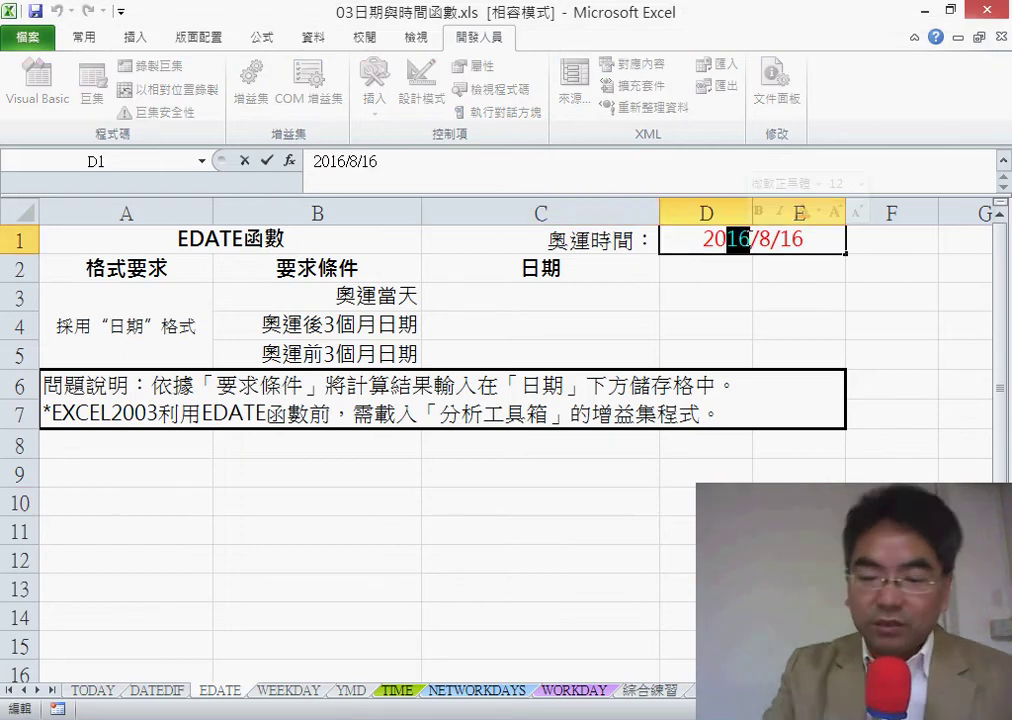
text(20)
key(Return)
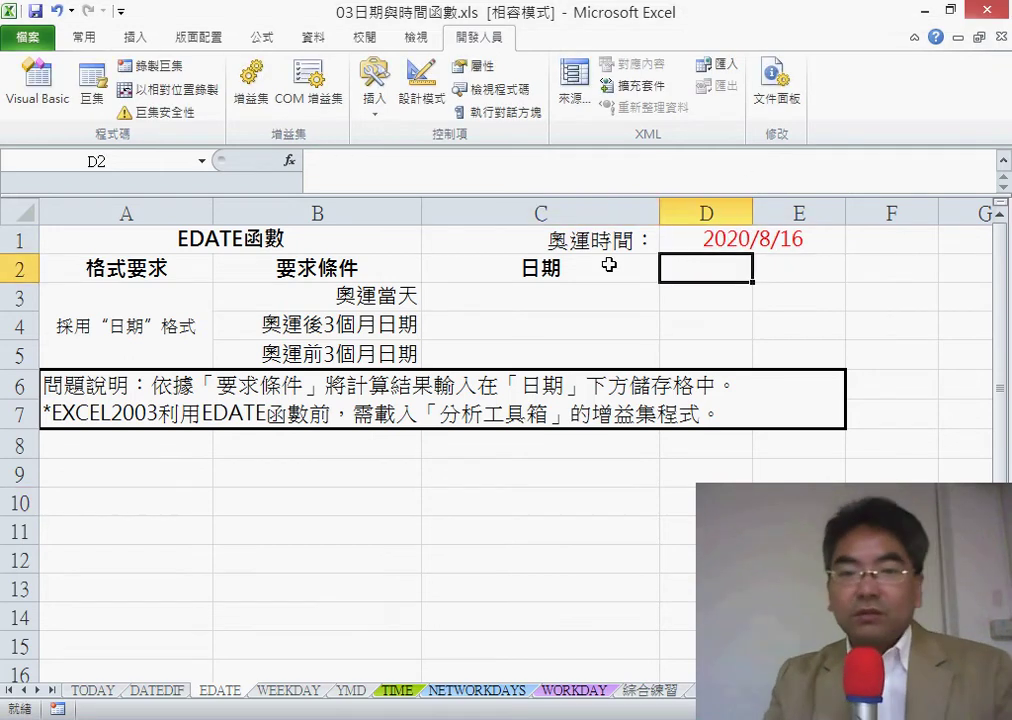
Step: Start a formula in C3 with =
click(587, 293)
click(437, 182)
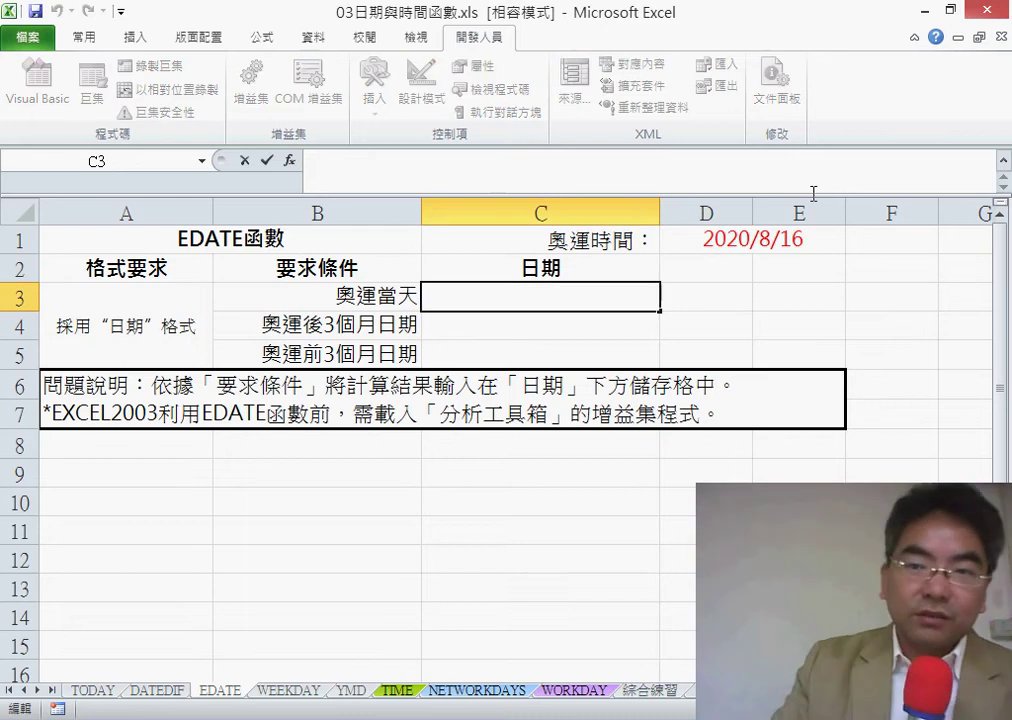
click(1003, 163)
text(=)
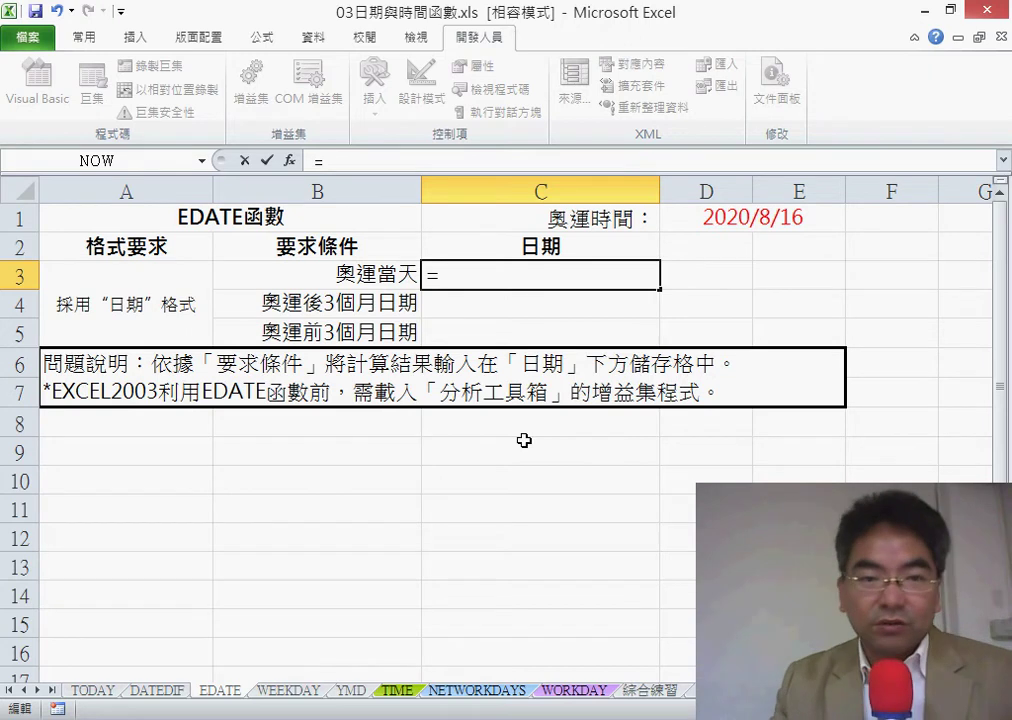
Step: Discard the unfinished entry and enter =D1 in C3 so it shows 2020年8月16日
click(244, 160)
scroll(513, 405, up, 1)
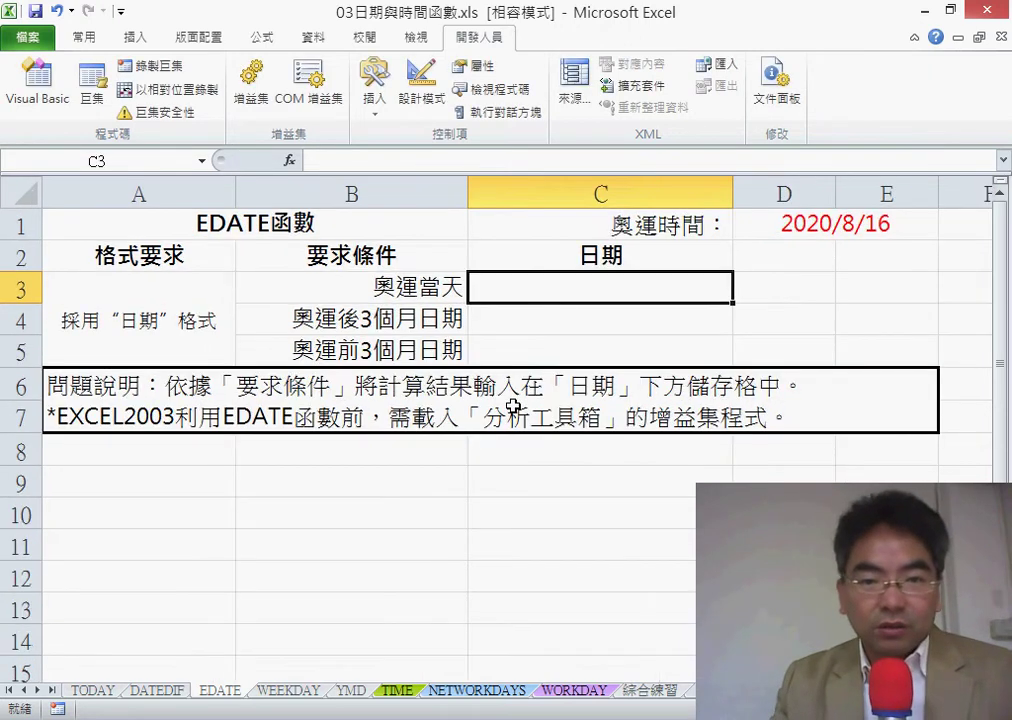
scroll(513, 405, up, 1)
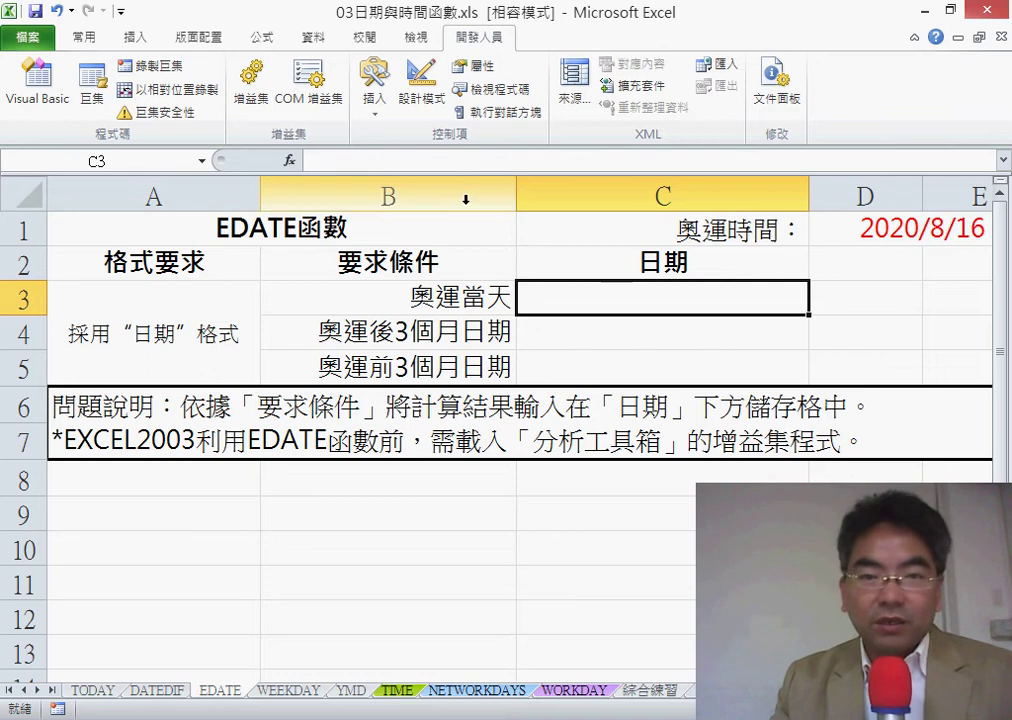
click(391, 161)
text(=)
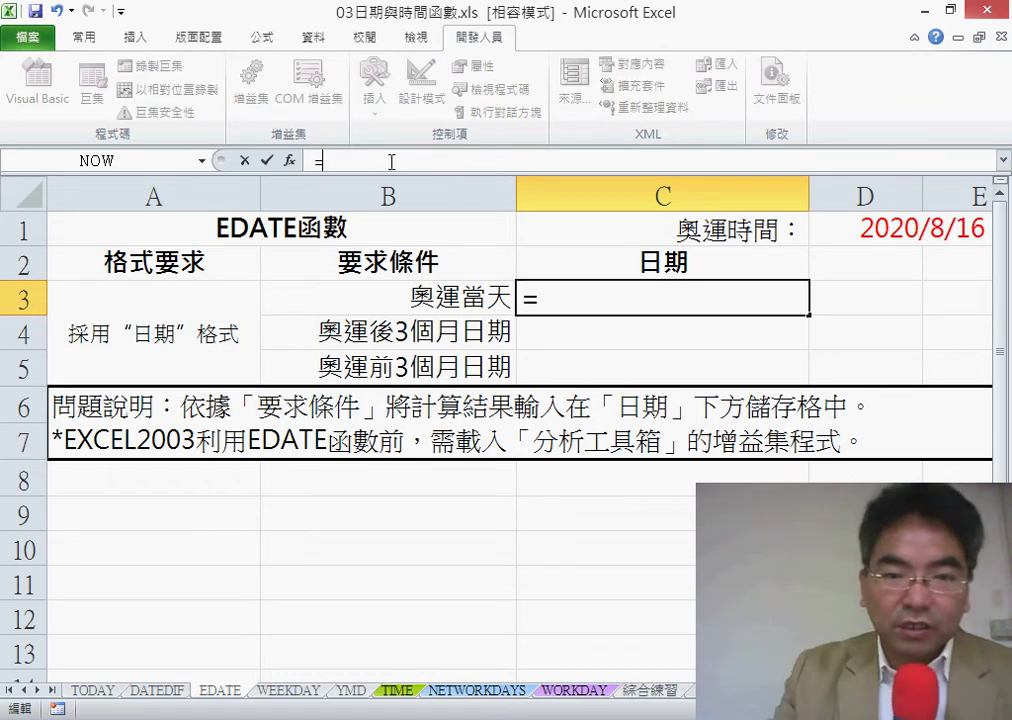
click(895, 238)
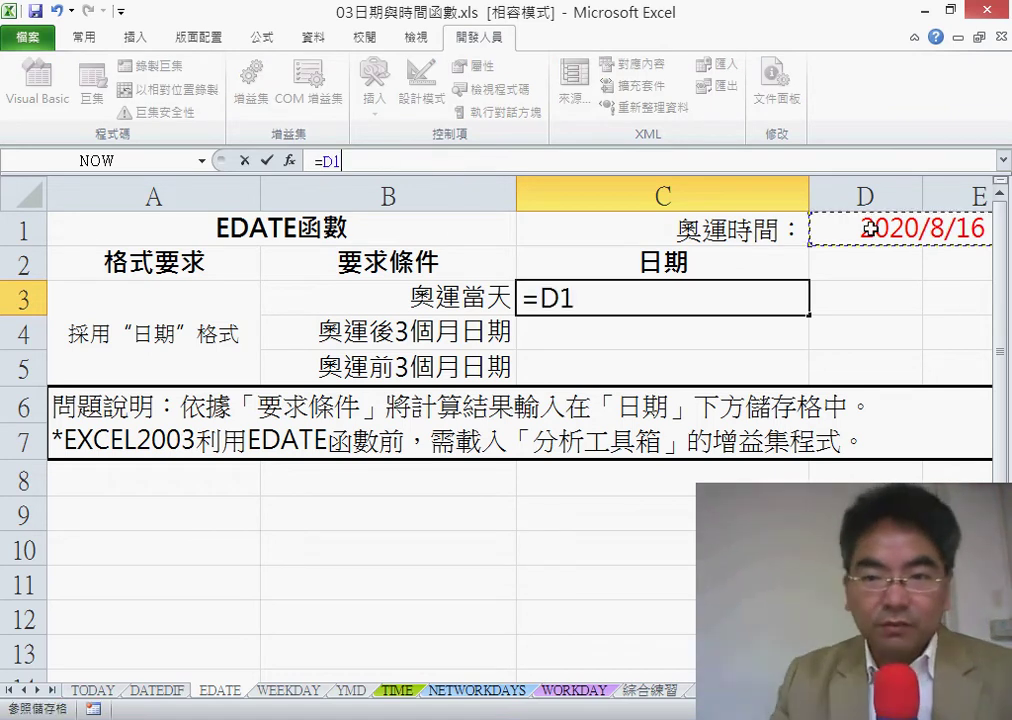
click(266, 160)
click(602, 335)
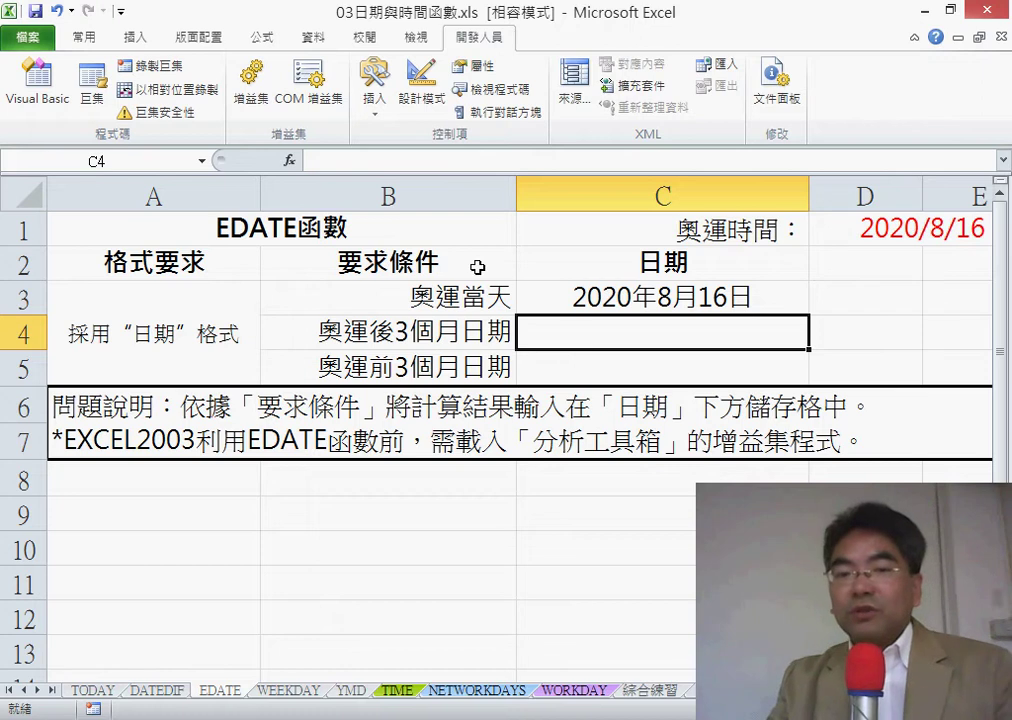
Step: Insert the DATE function into C4 and move its arguments dialog clear of C3 and C4
click(290, 161)
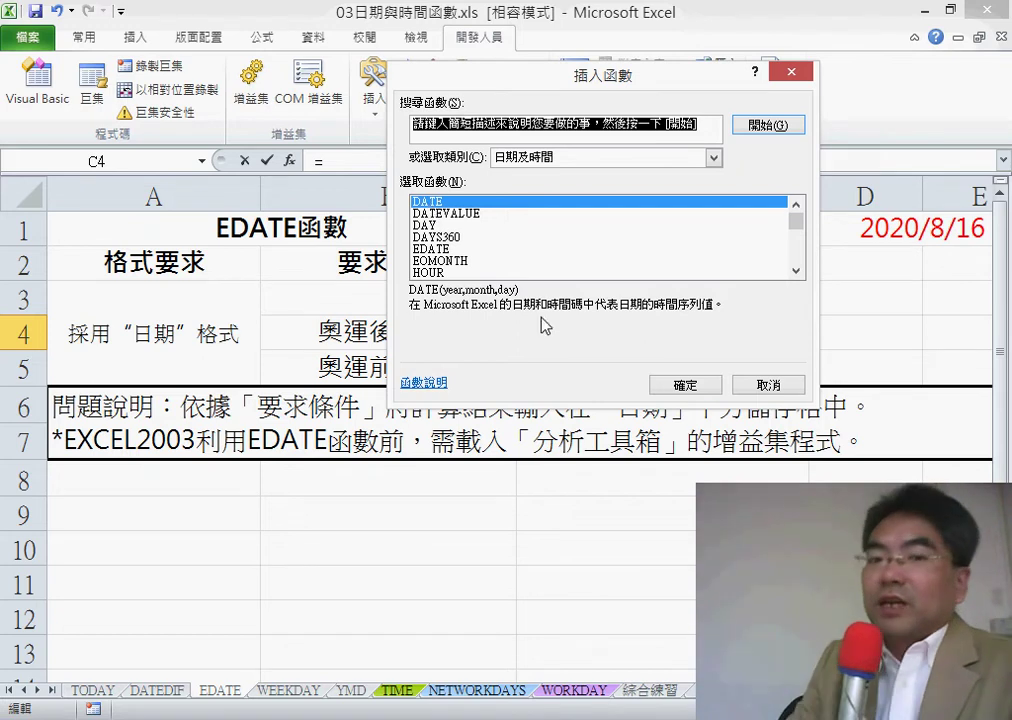
click(692, 382)
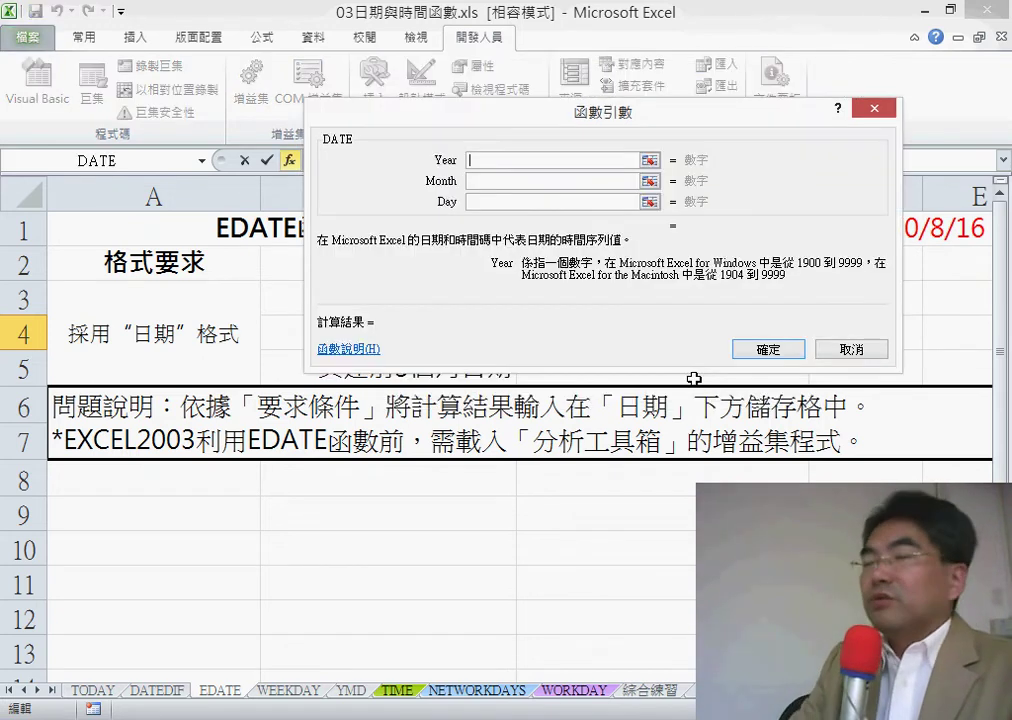
drag(630, 117, 580, 355)
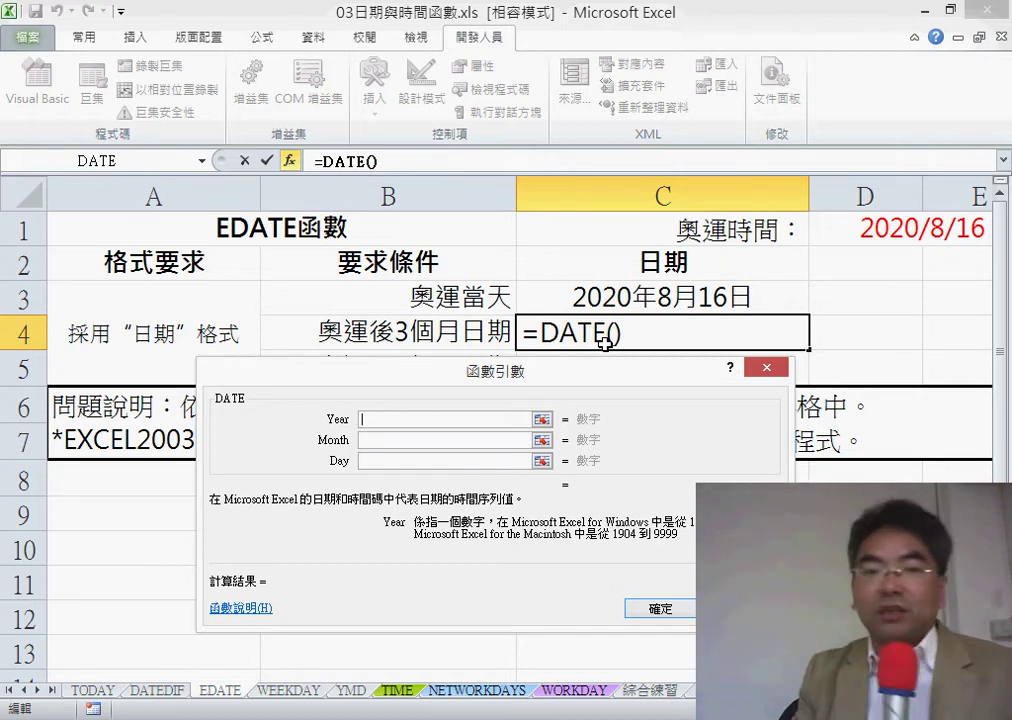
Step: Enter year(C3) as the Year argument of the DATE function
text(y)
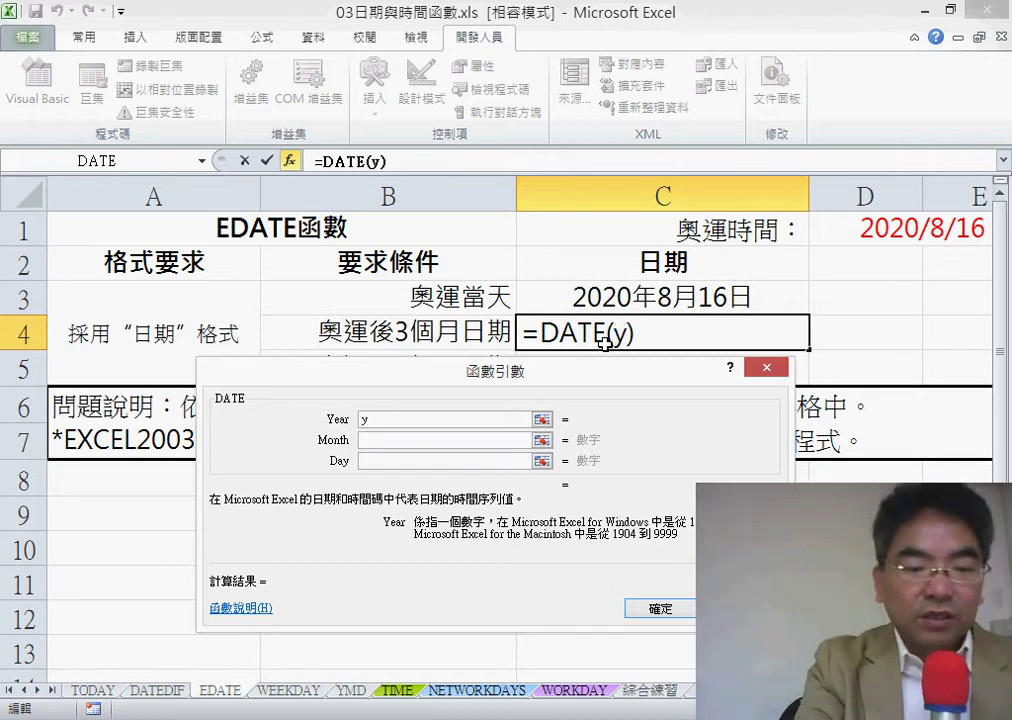
key(BackSpace)
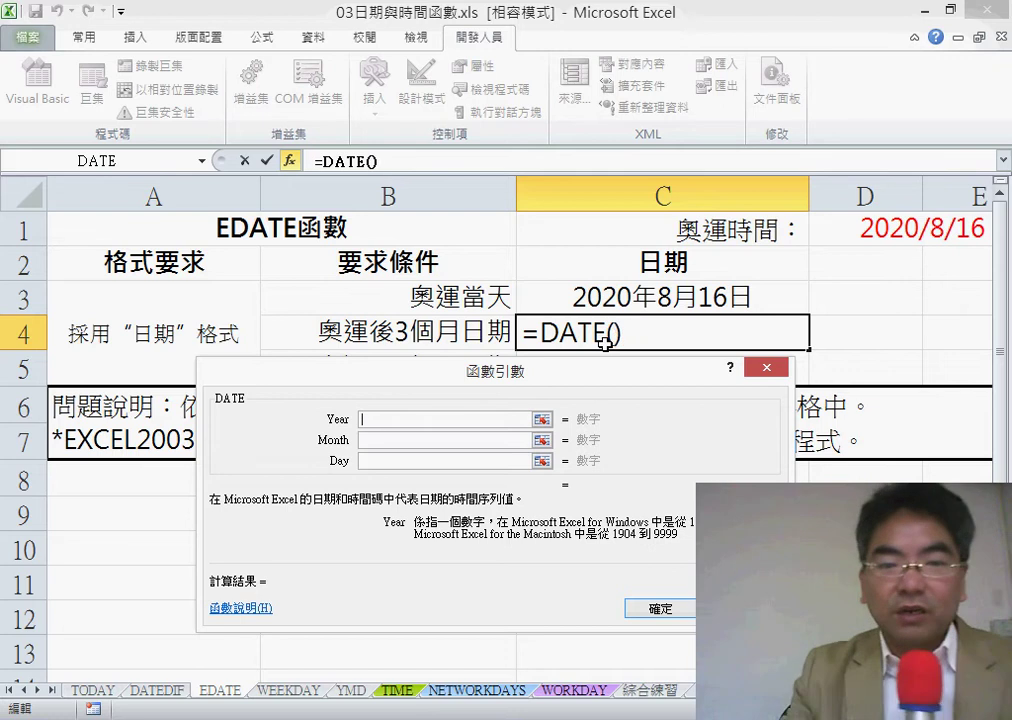
click(605, 297)
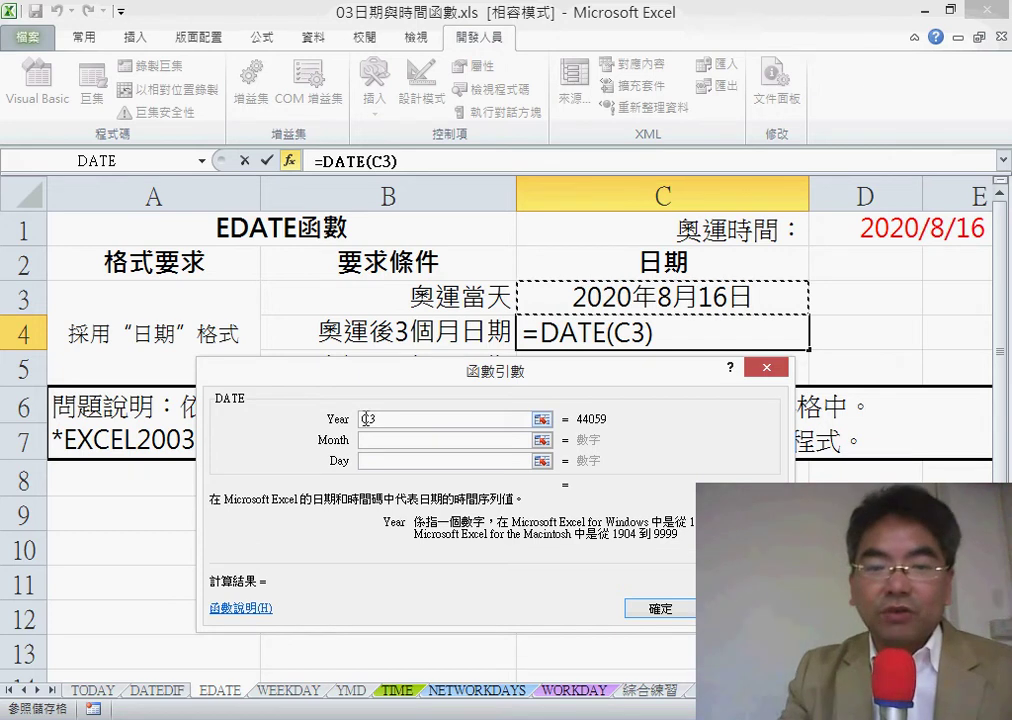
click(363, 419)
text(yea)
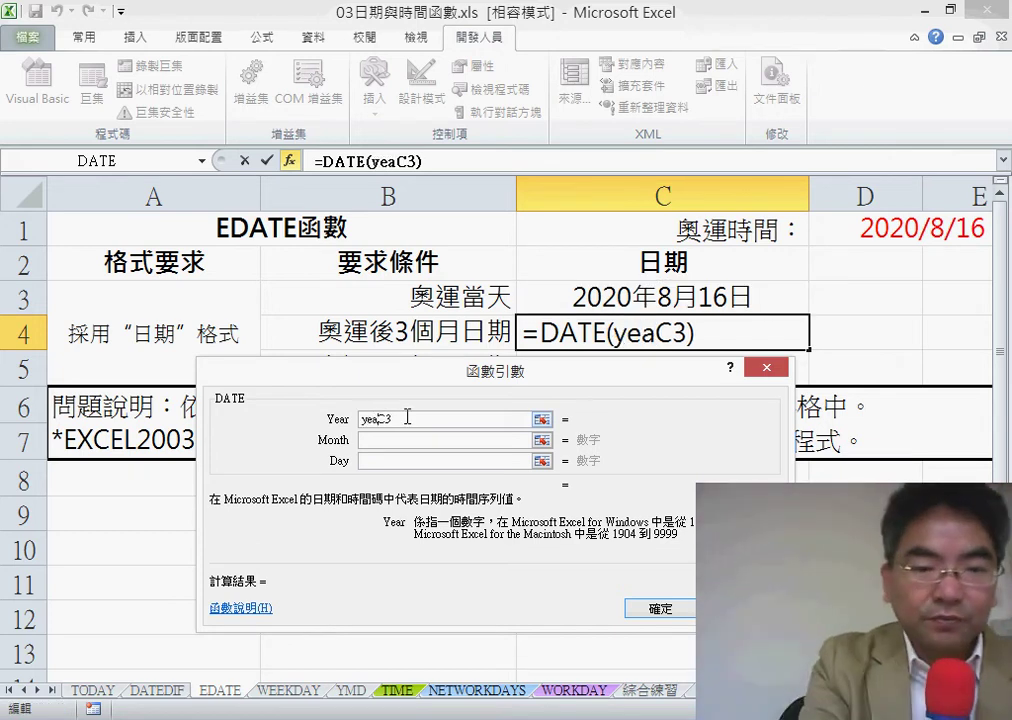
text(r(C3)
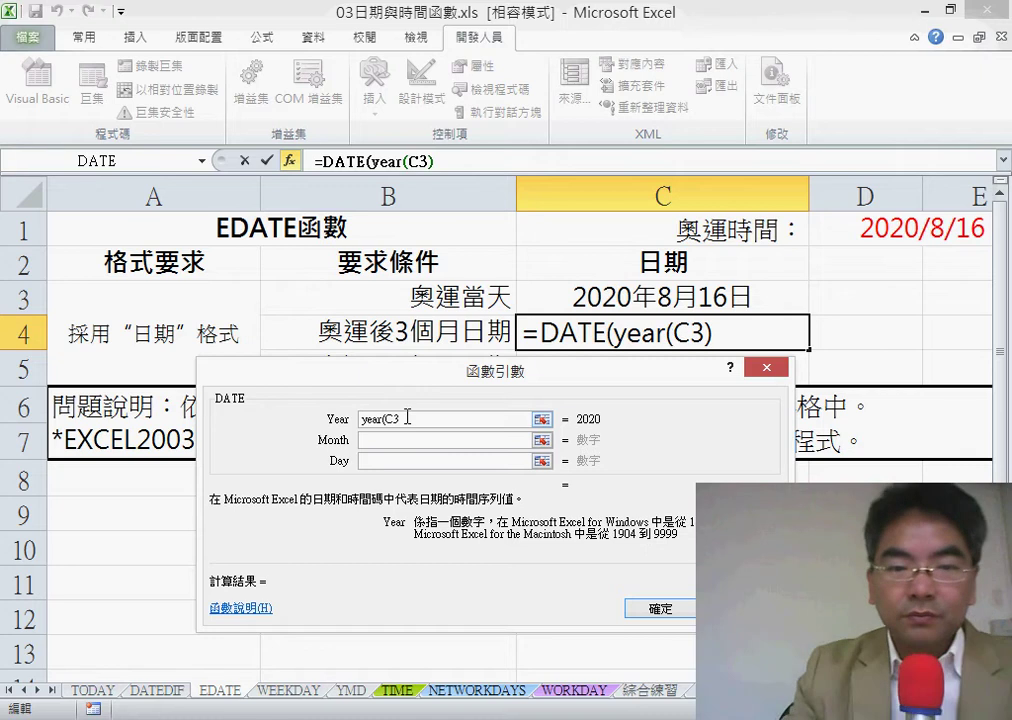
text())
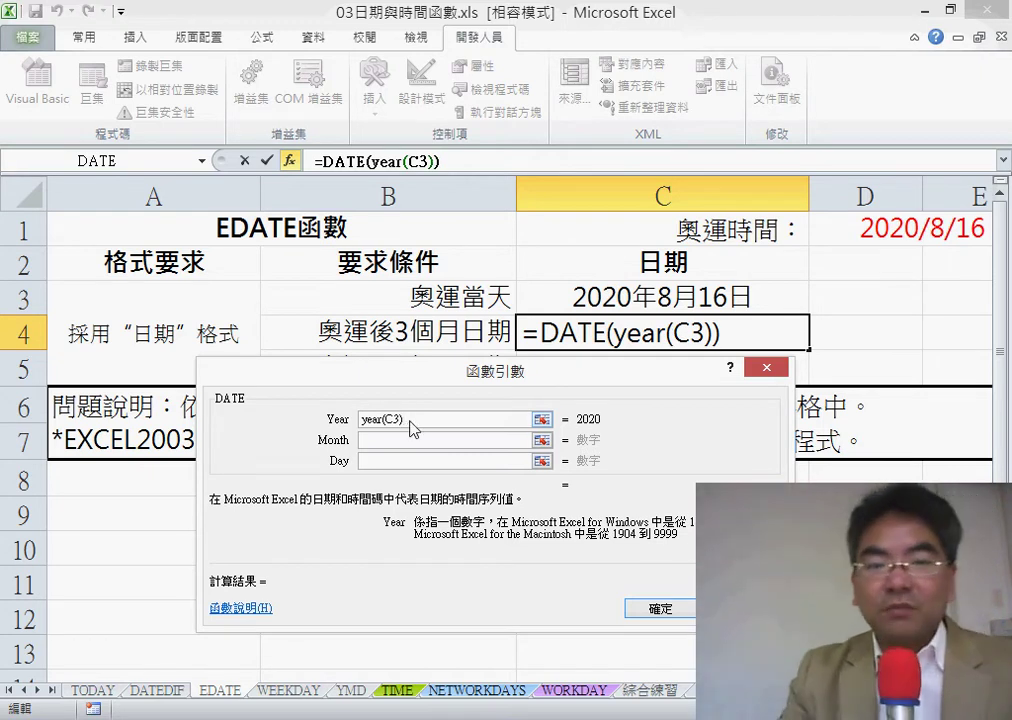
Step: Enter month(C3) as the Month argument and begin day(C3) as the Day argument
click(427, 437)
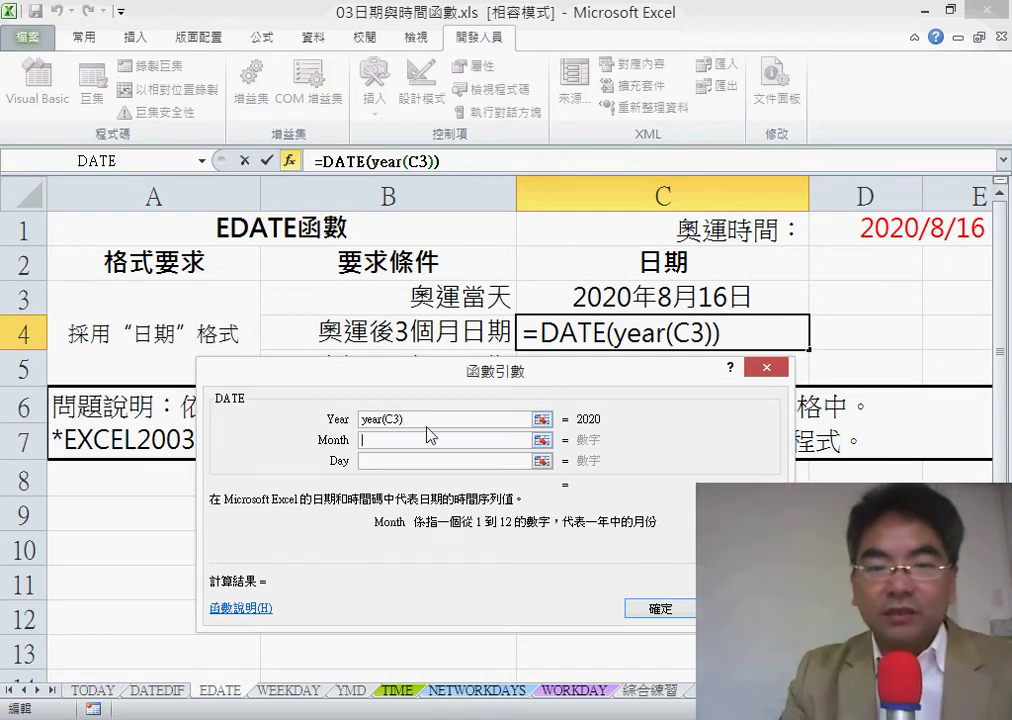
click(600, 310)
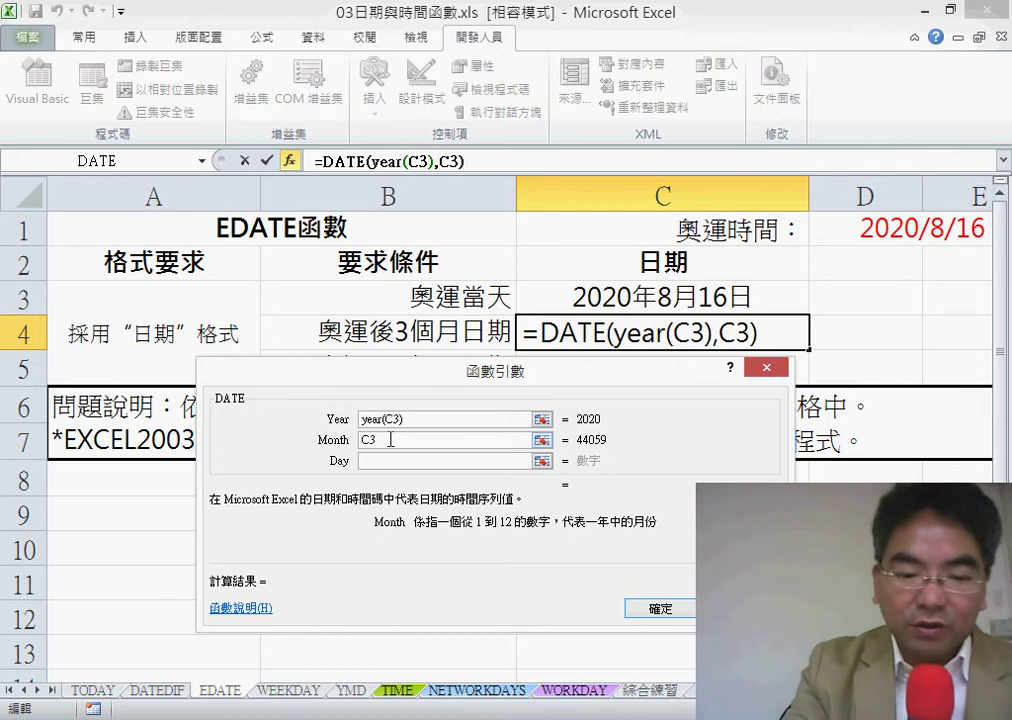
key(Home)
text(month)
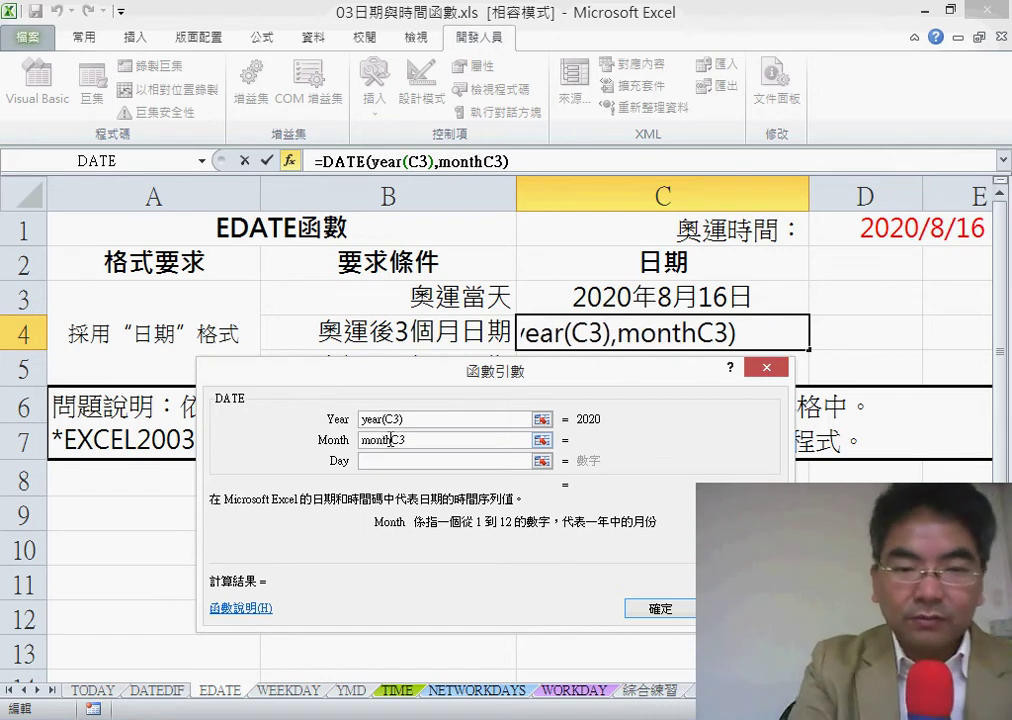
text((C3)
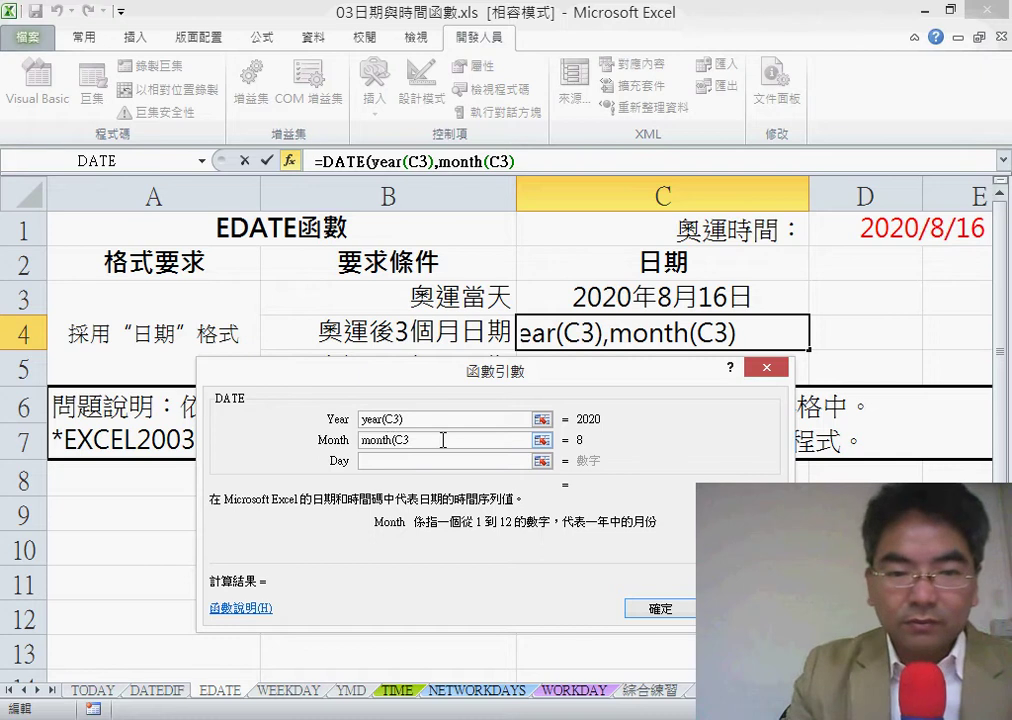
text())
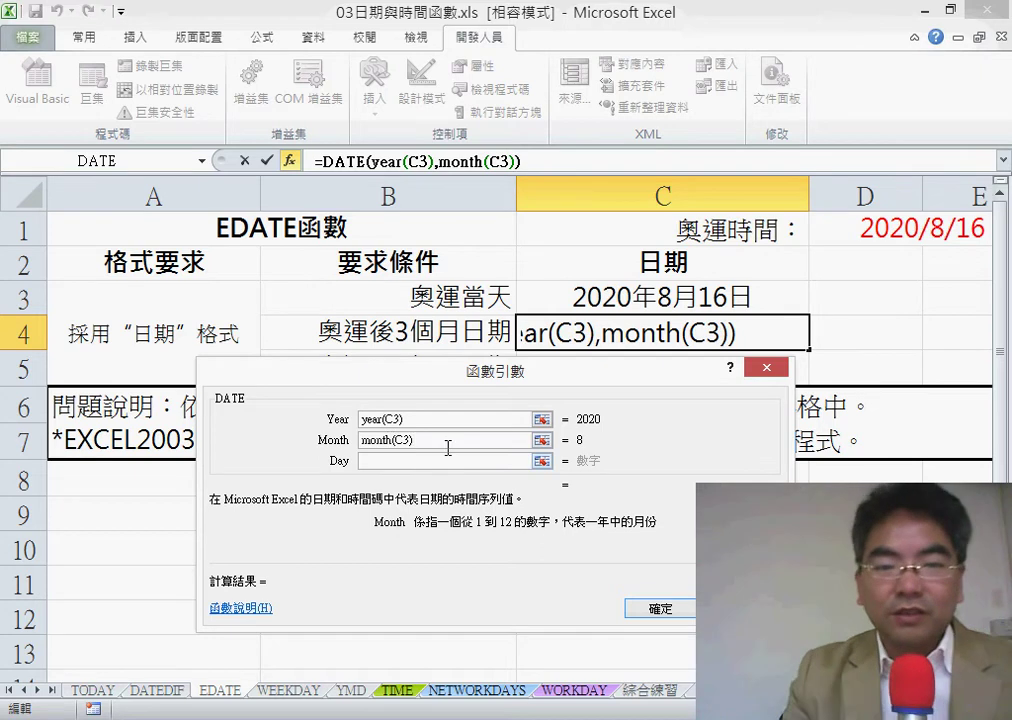
key(Tab)
click(590, 297)
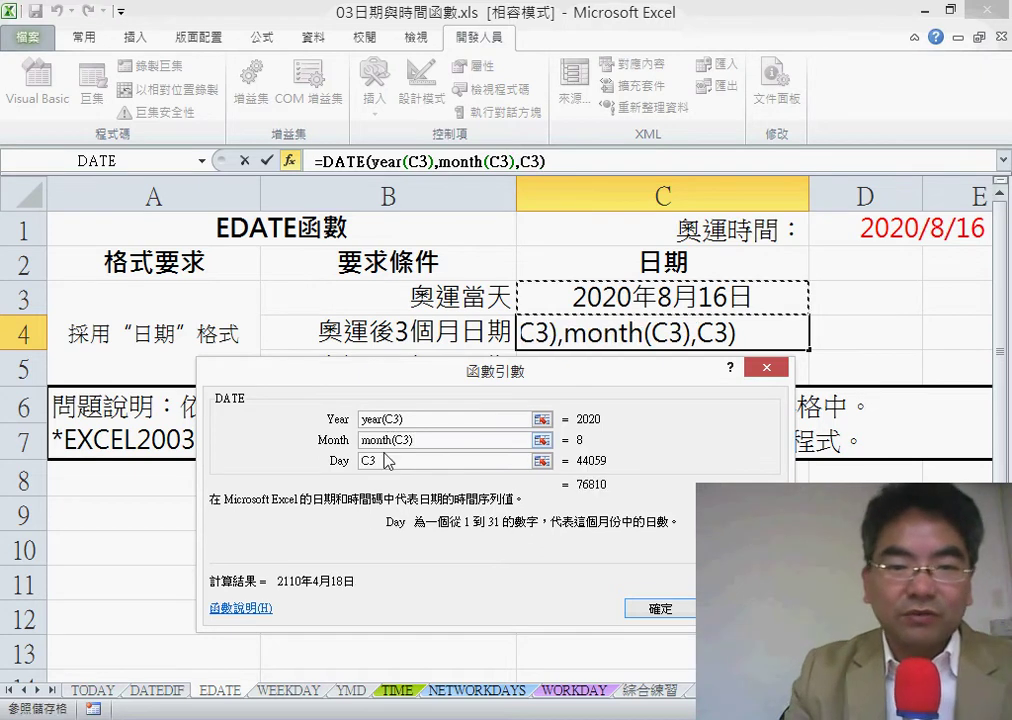
click(364, 460)
text(d)
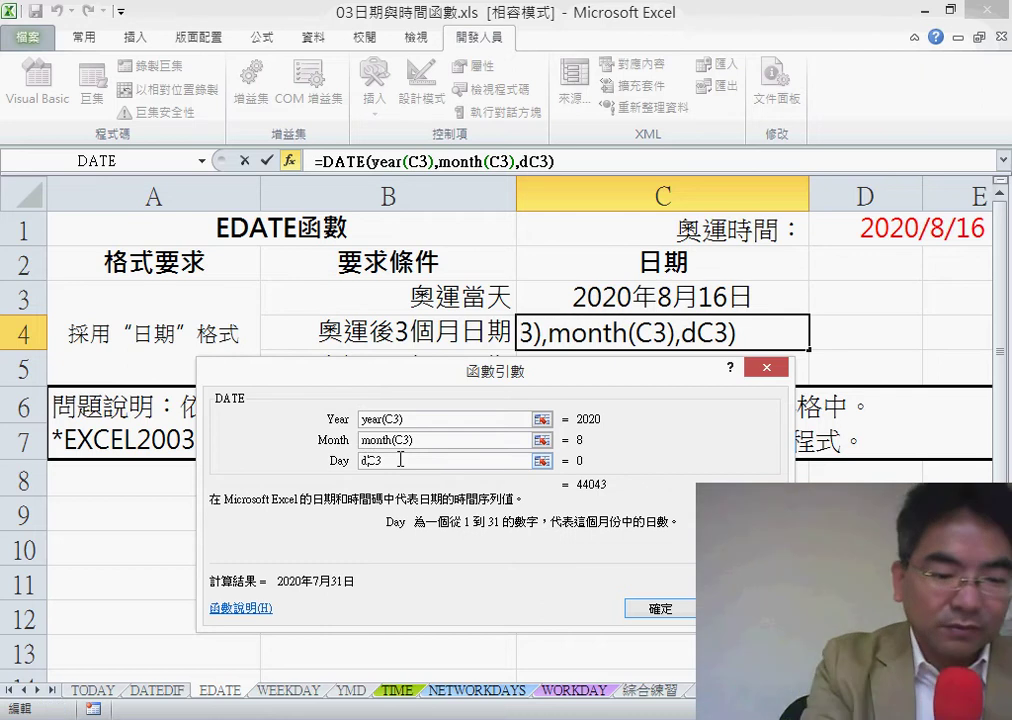
text(ay(C3)
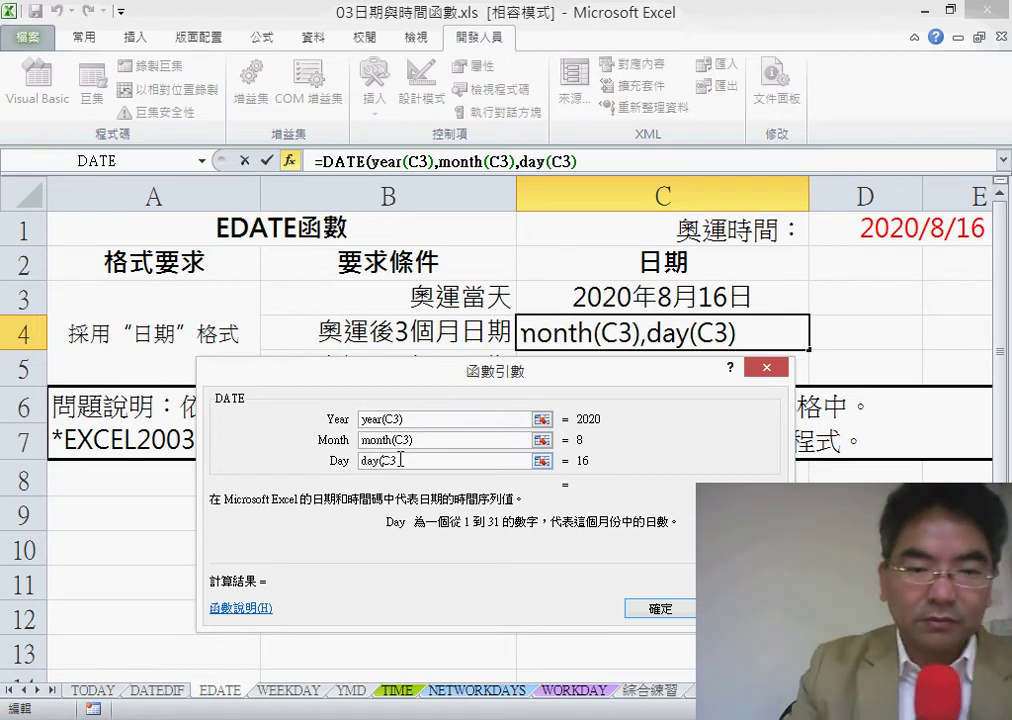
text())
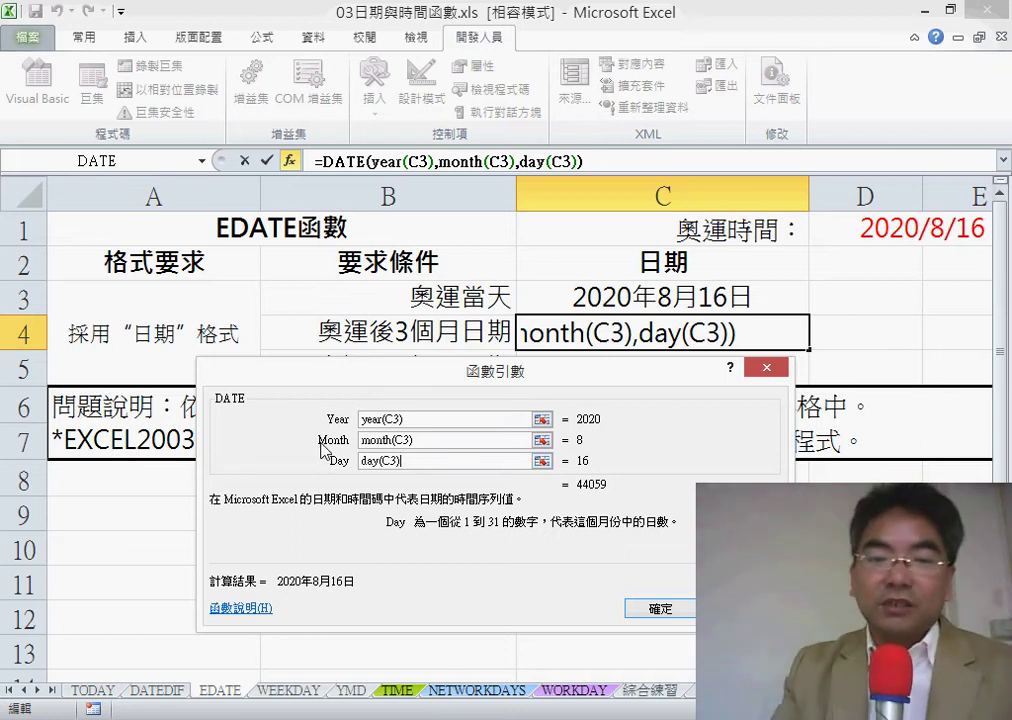
Step: Add +3 to the Month argument so C4 returns 2020年11月16日
click(430, 441)
text(+)
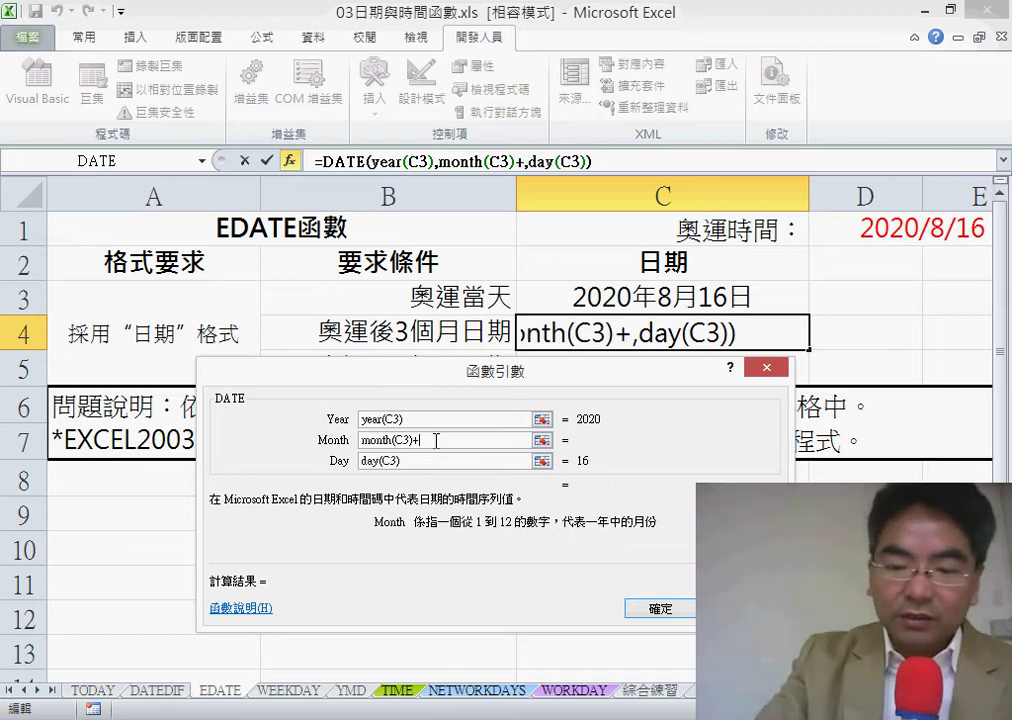
text(3)
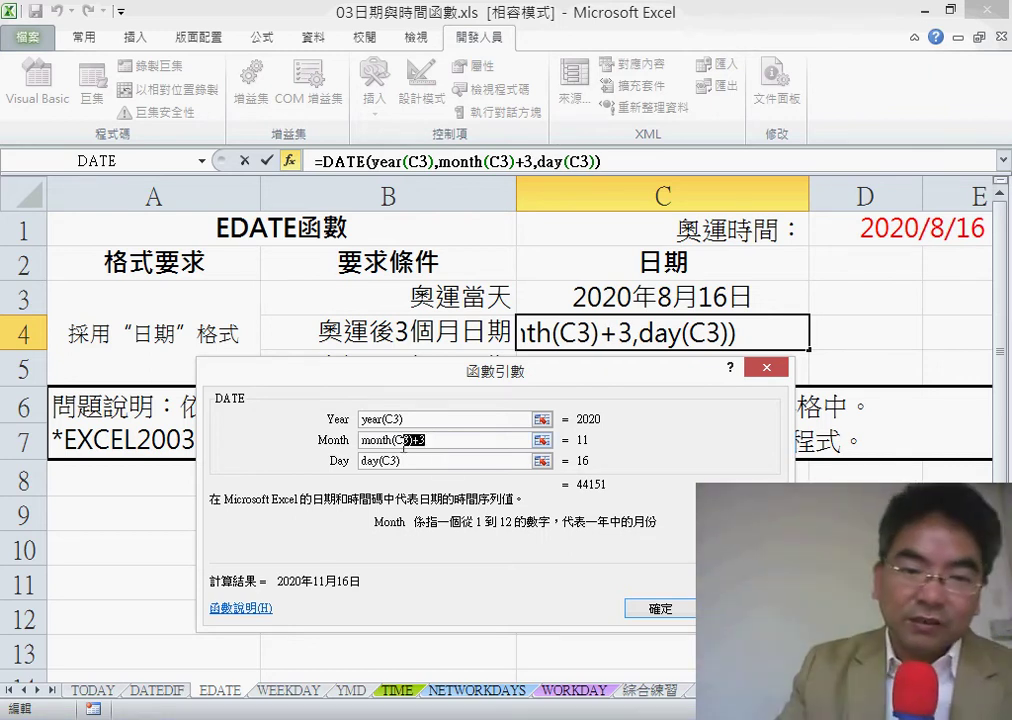
drag(404, 447, 415, 449)
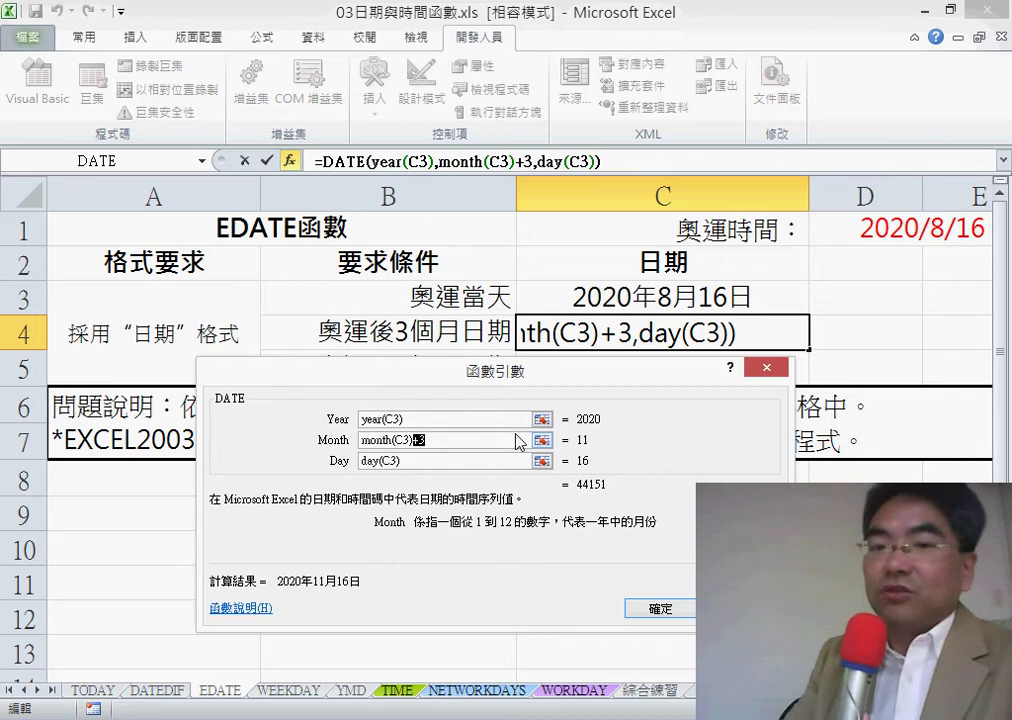
click(660, 608)
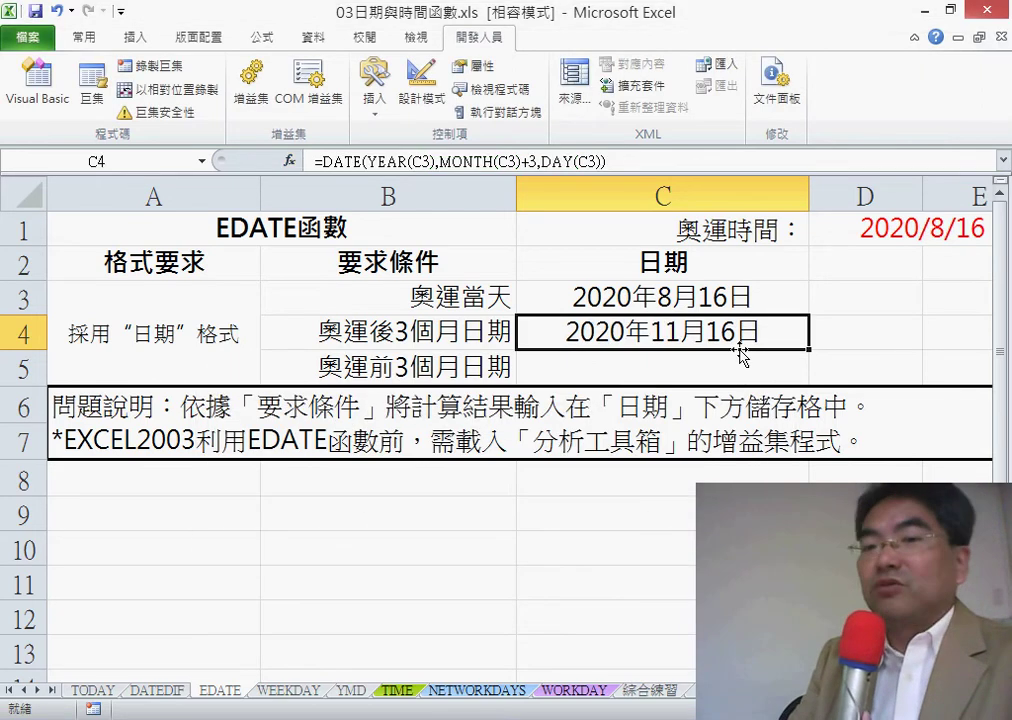
Step: Widen column D by dragging its right border
scroll(500, 400, right, 2)
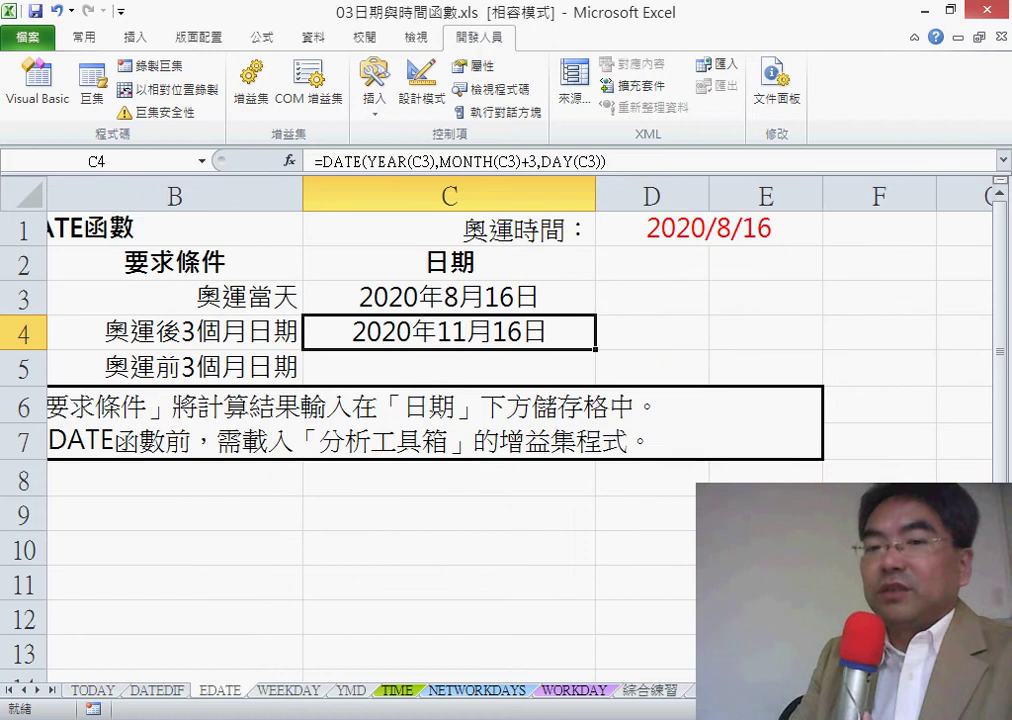
click(426, 337)
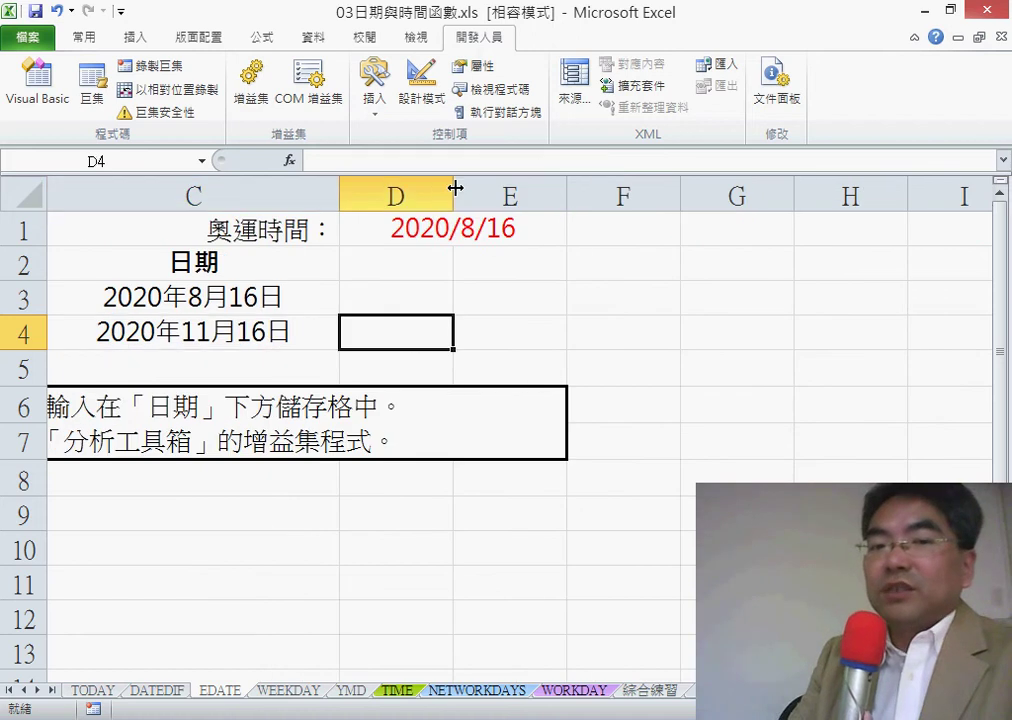
drag(455, 188, 541, 216)
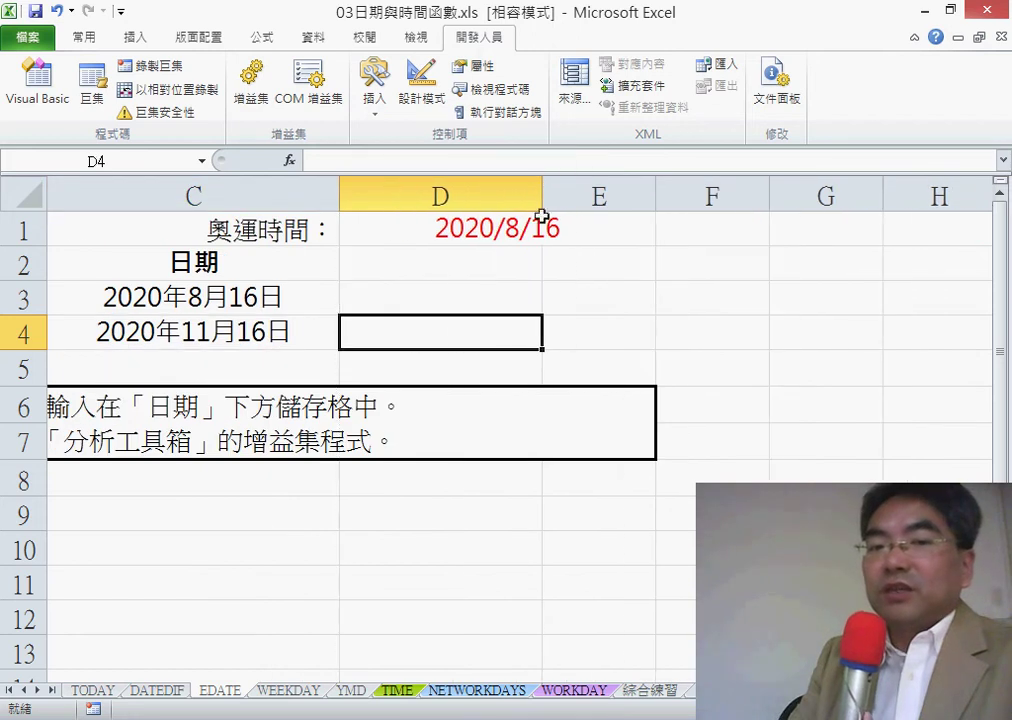
Step: Enter =EDATE(C3,3) in D4, which returns the serial number 44151
click(290, 160)
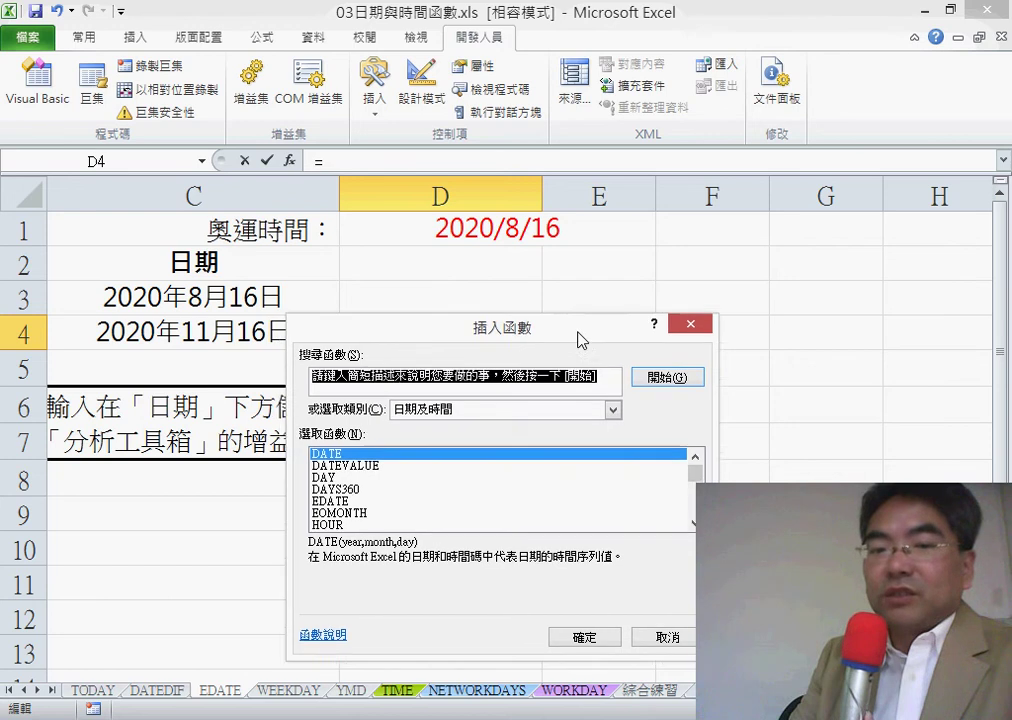
drag(586, 336, 724, 154)
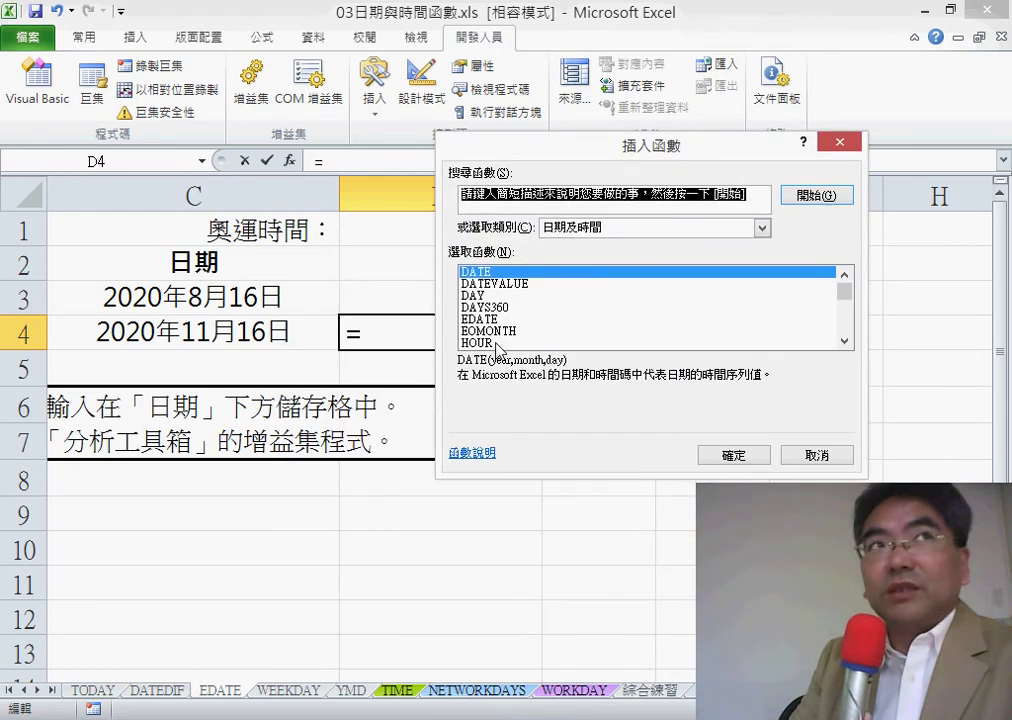
click(595, 318)
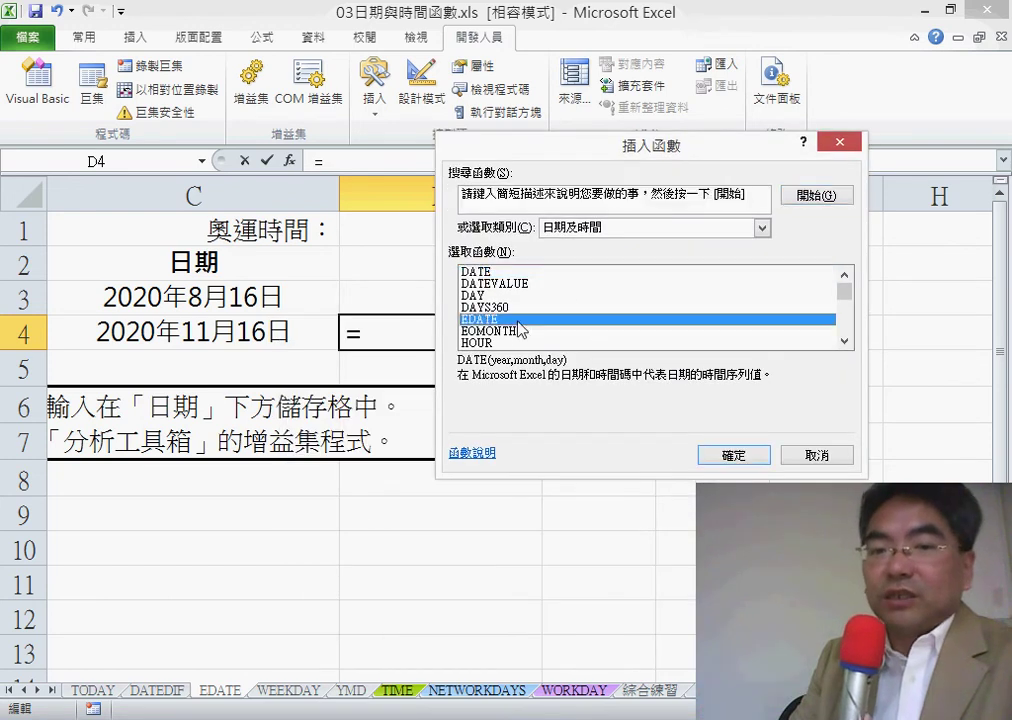
click(744, 458)
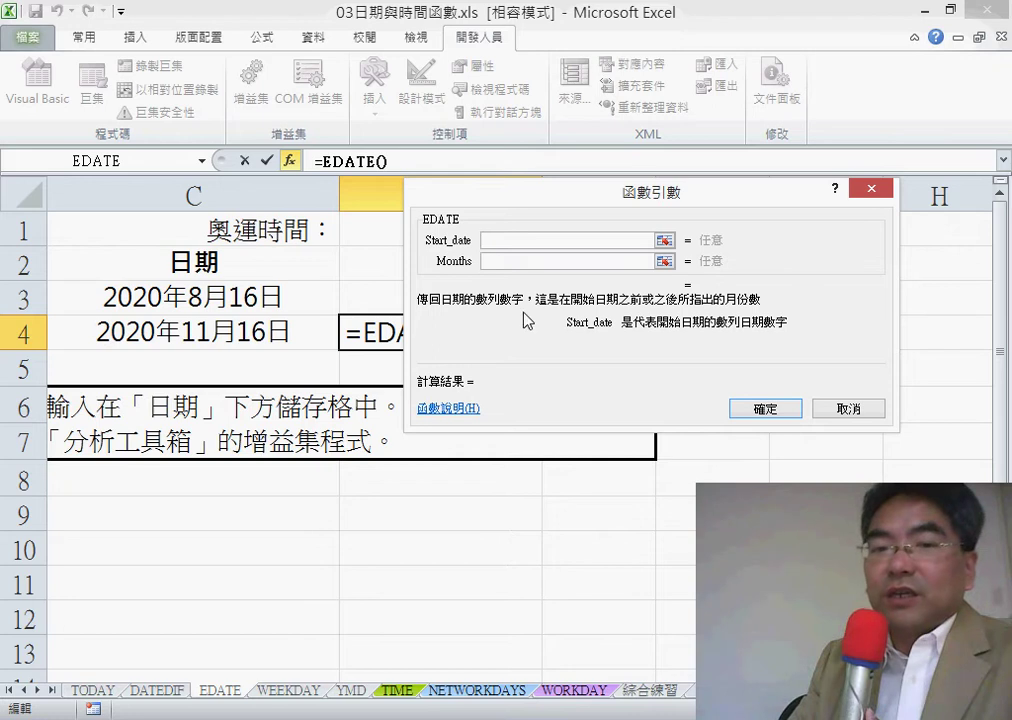
click(241, 298)
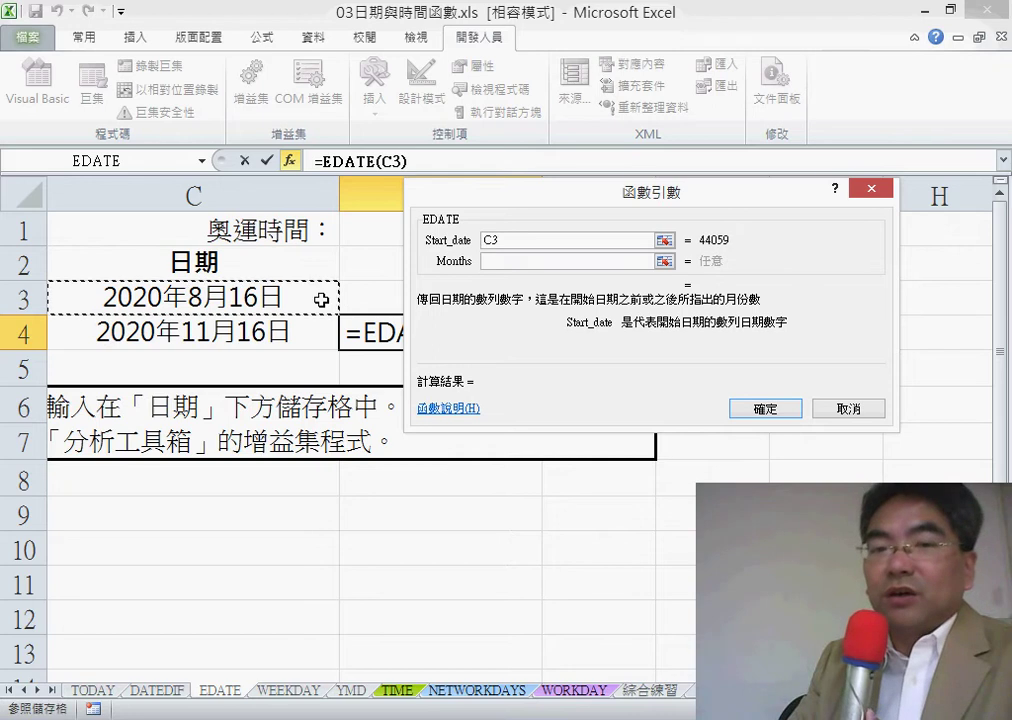
click(484, 264)
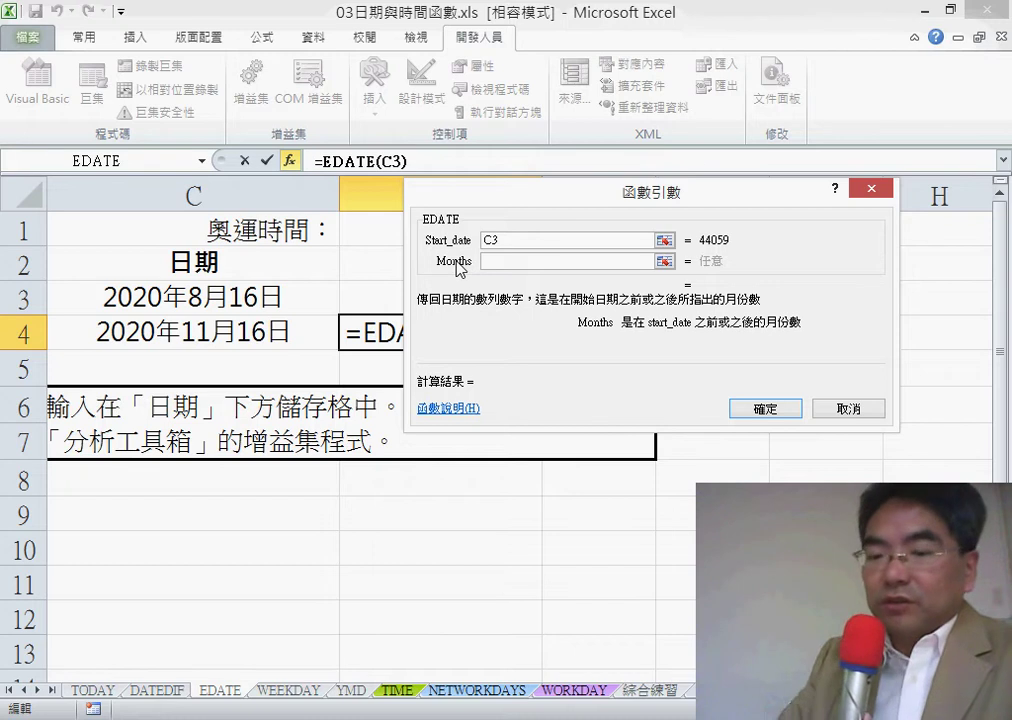
text(3)
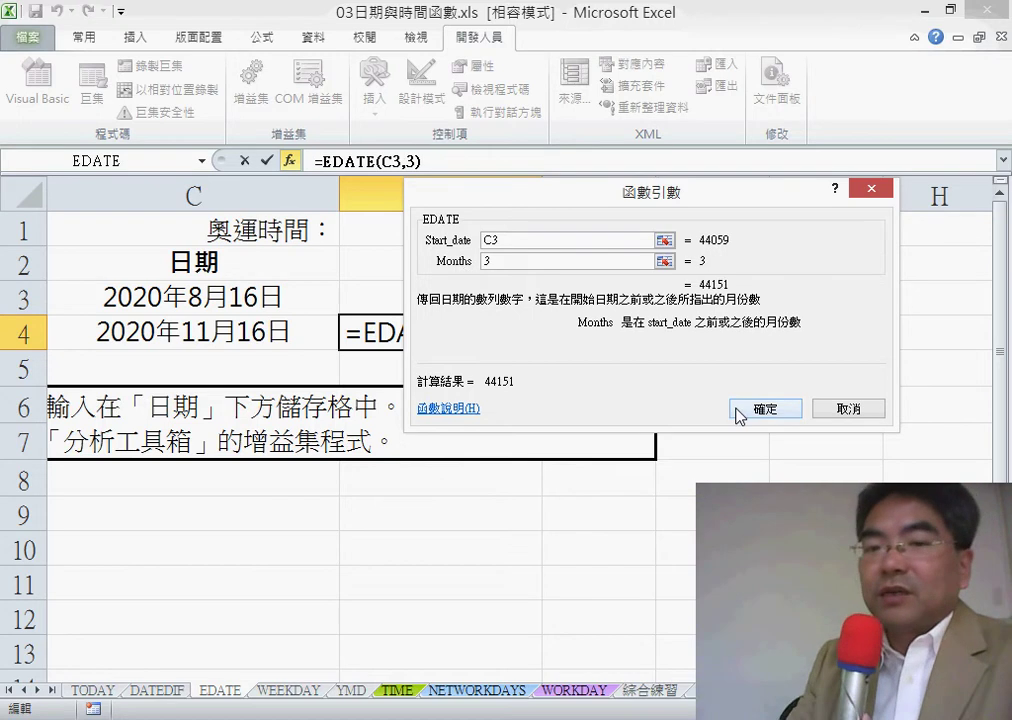
click(770, 409)
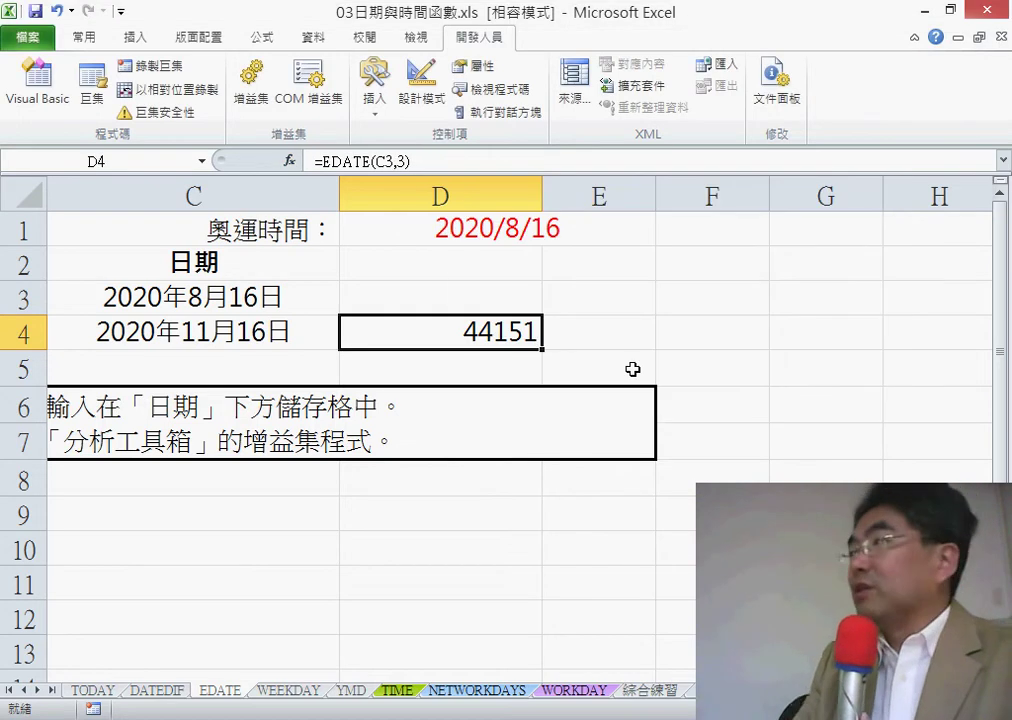
Step: Apply the Date number format to D4 so it reads 2020/11/16, then select C4 to compare
right_click(460, 320)
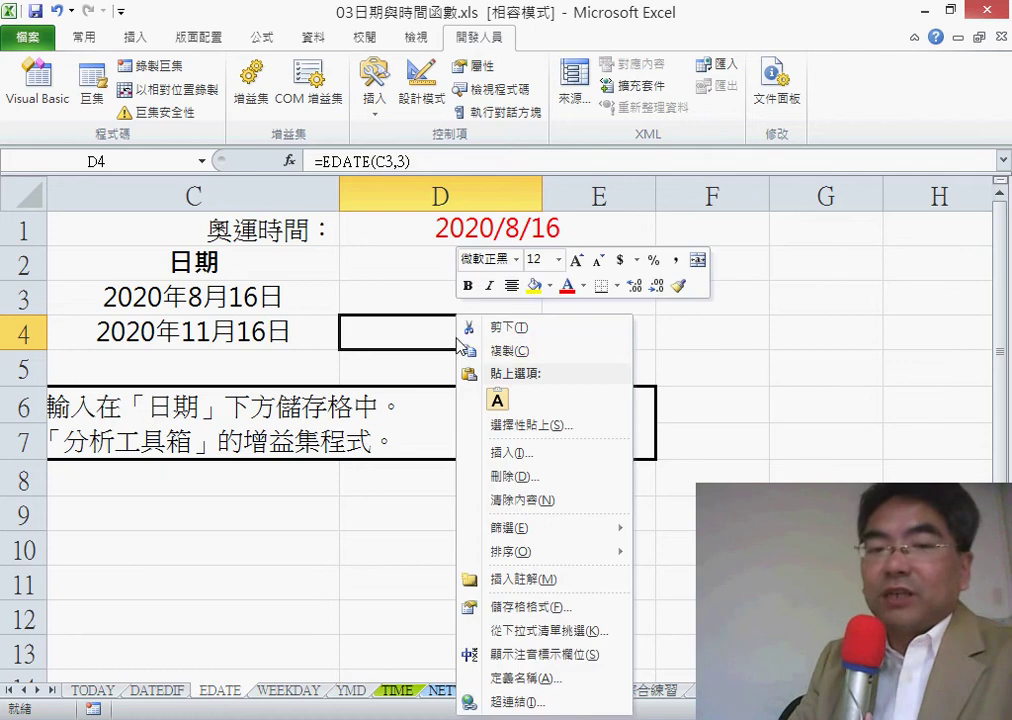
click(545, 606)
click(330, 421)
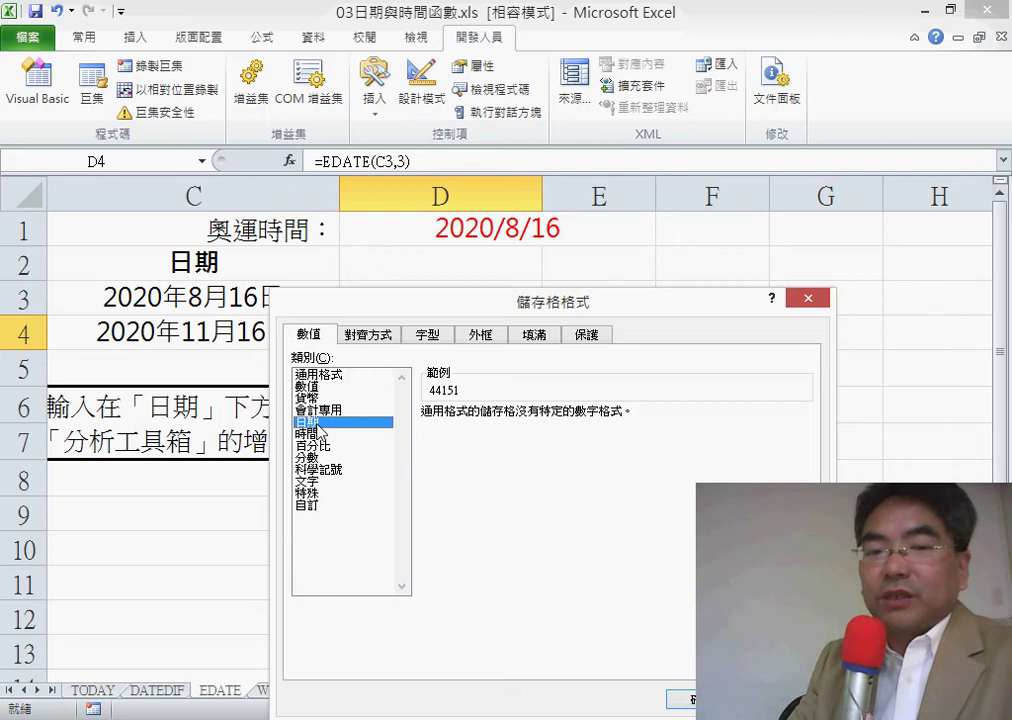
click(690, 694)
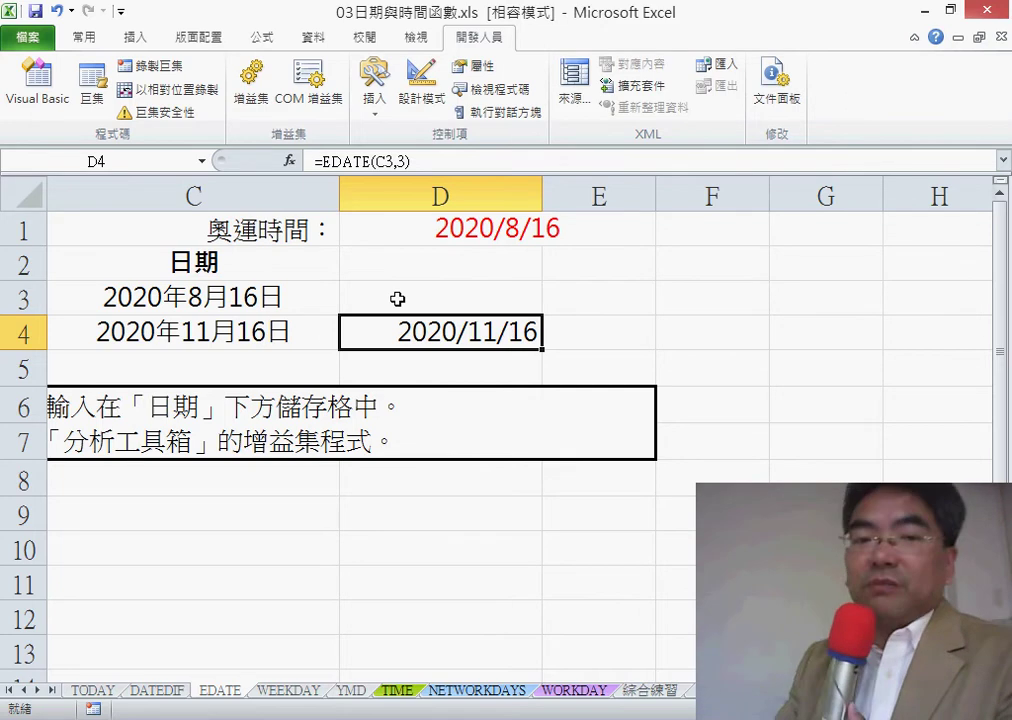
click(270, 338)
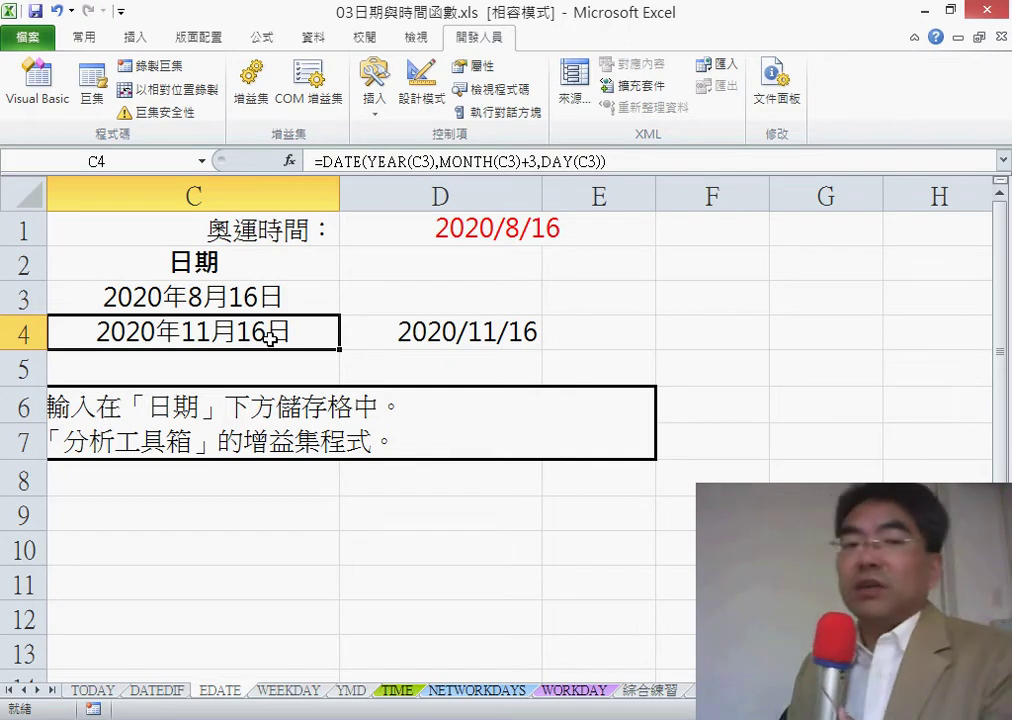
click(431, 331)
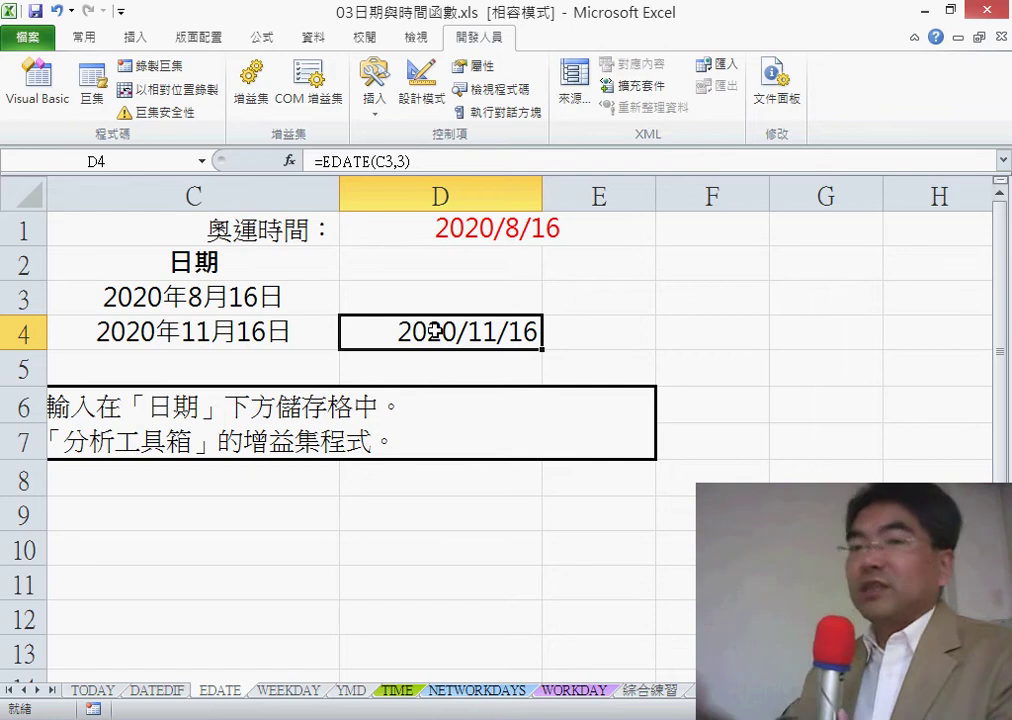
click(400, 161)
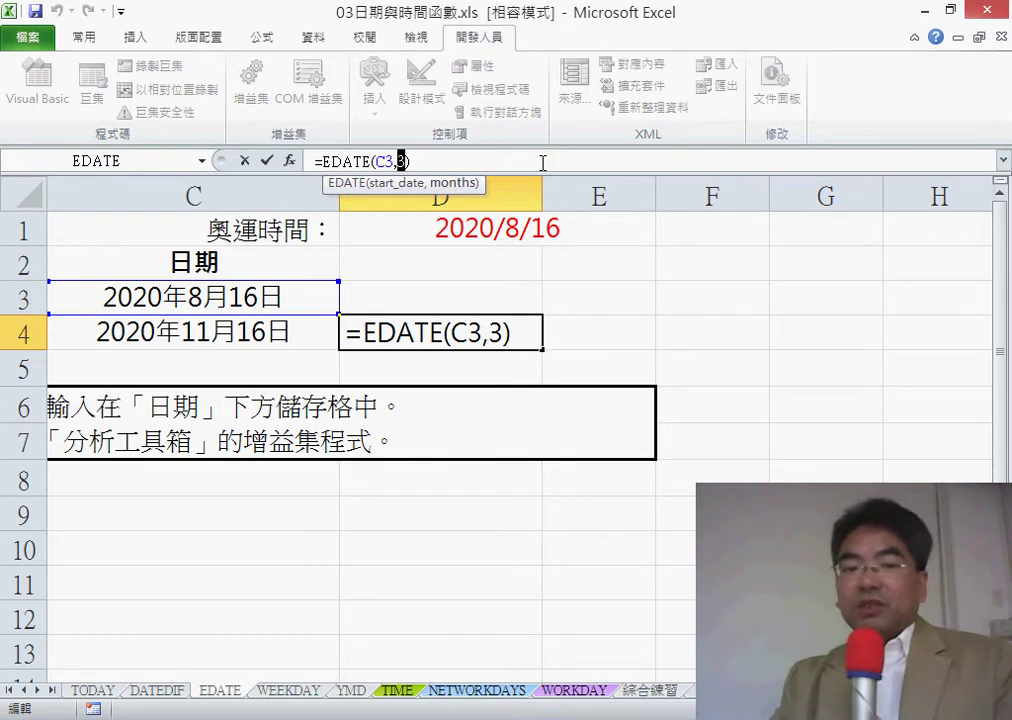
click(243, 160)
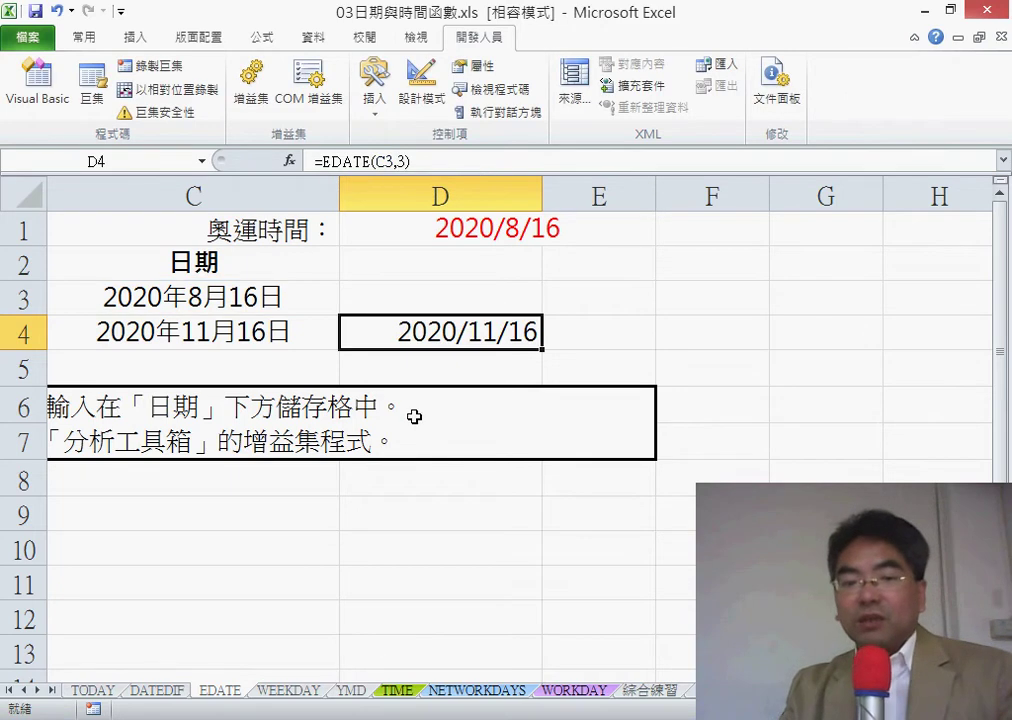
Step: On the WEEKDAY sheet, insert WEEKDAY into C3 with A3 as its Serial_number
click(289, 690)
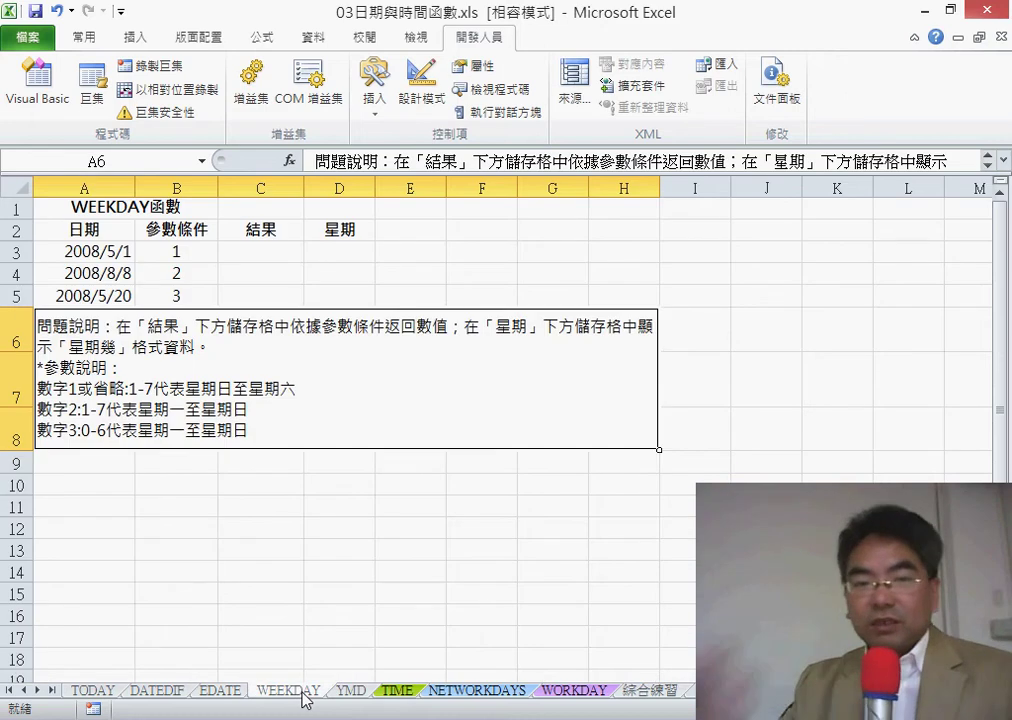
click(260, 252)
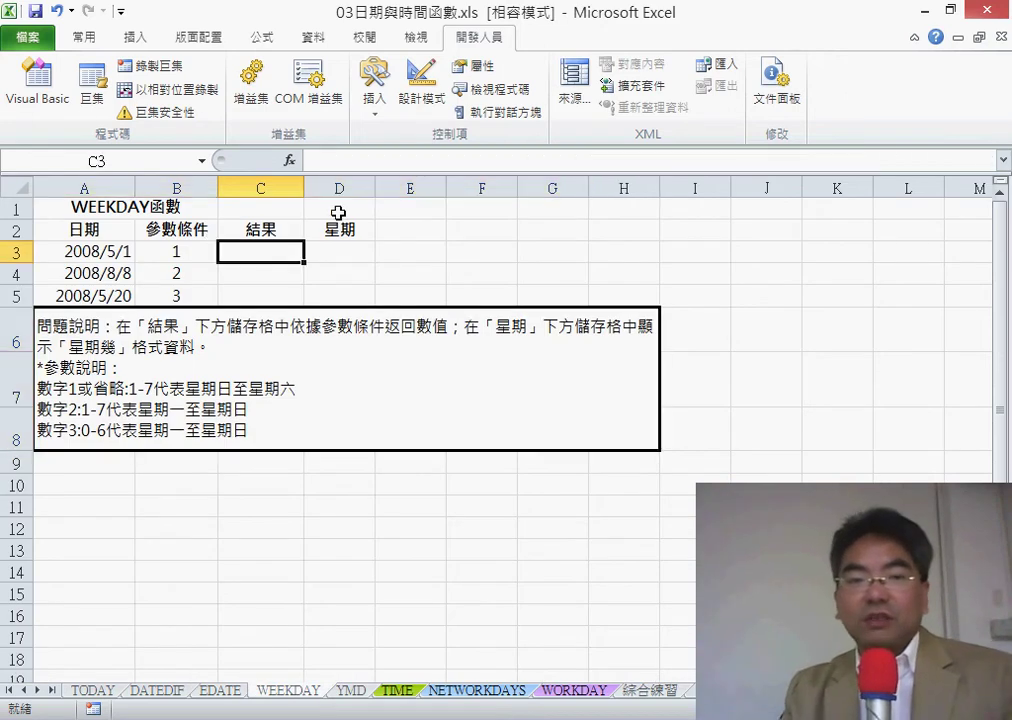
click(289, 161)
scroll(828, 313, down, 2)
scroll(828, 313, down, 4)
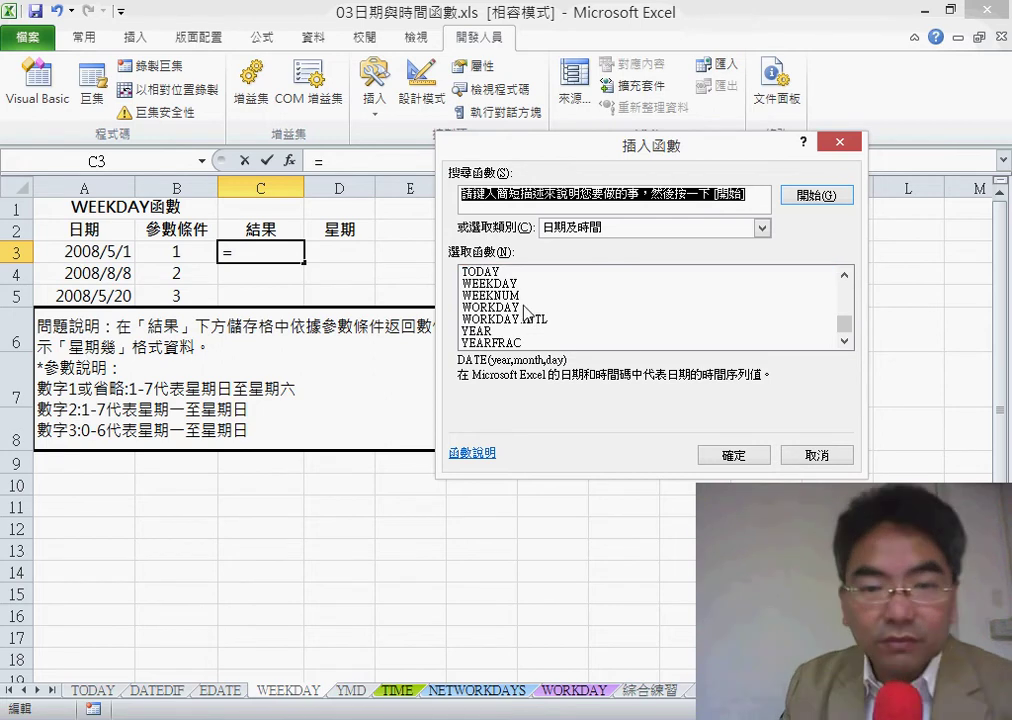
double_click(489, 284)
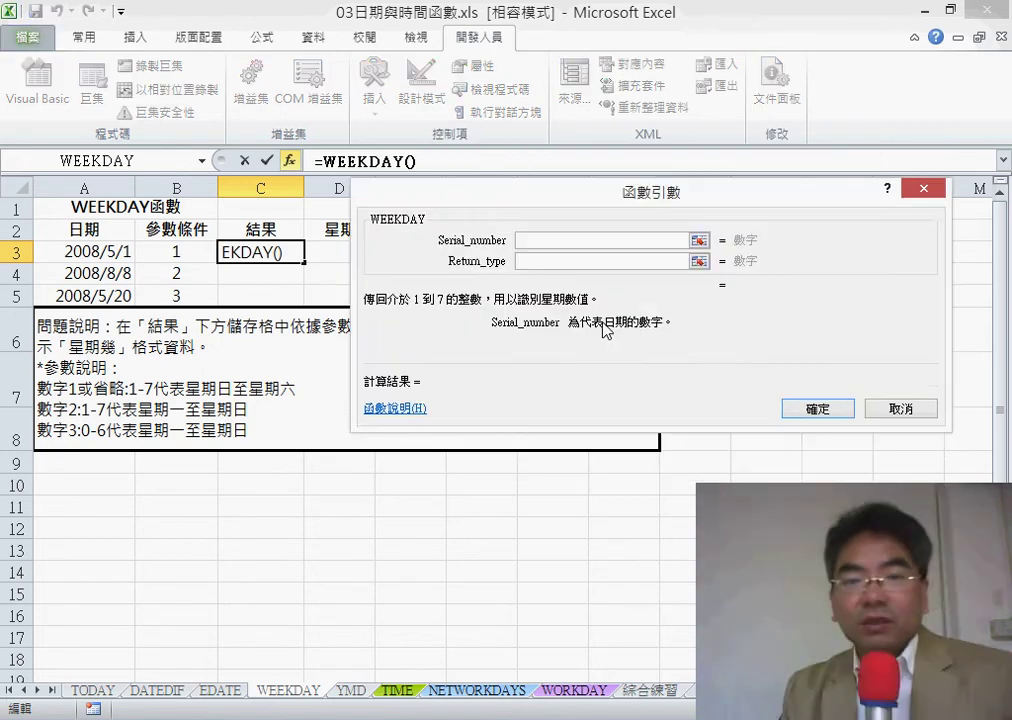
click(105, 258)
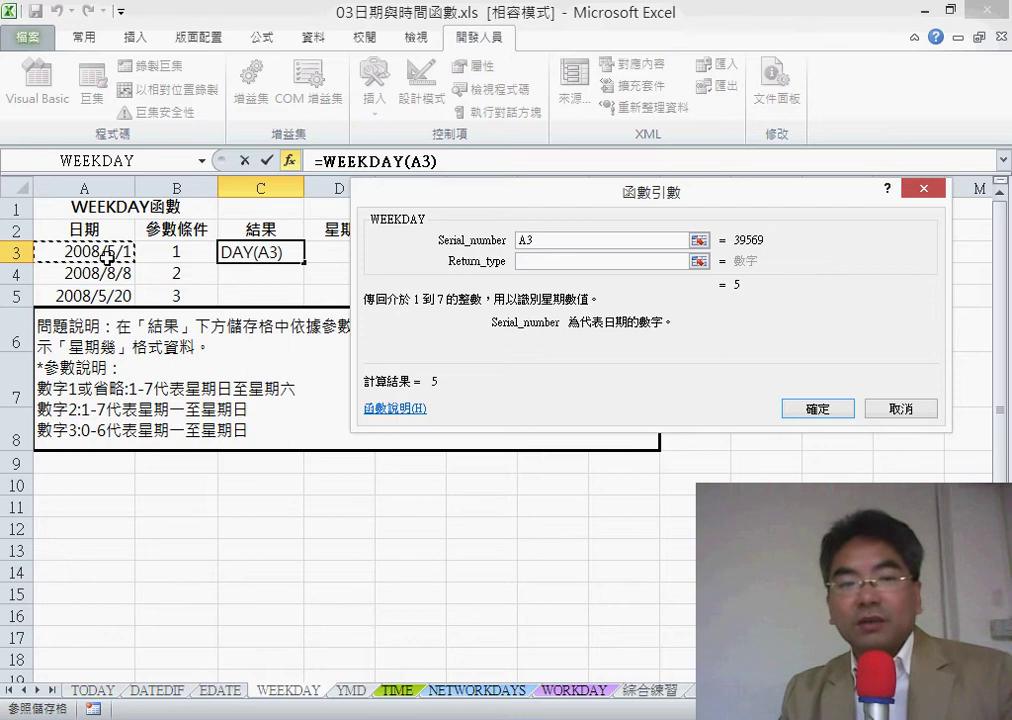
click(534, 262)
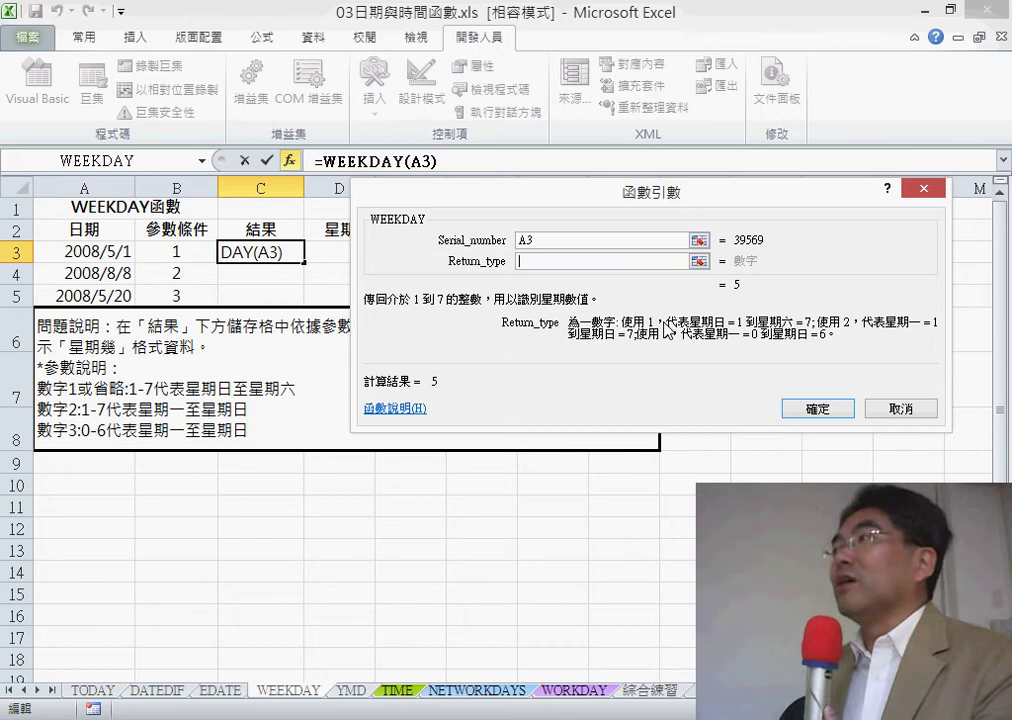
Step: Leave Return_type empty and confirm =WEEKDAY(A3) in C3, showing 5
text(2)
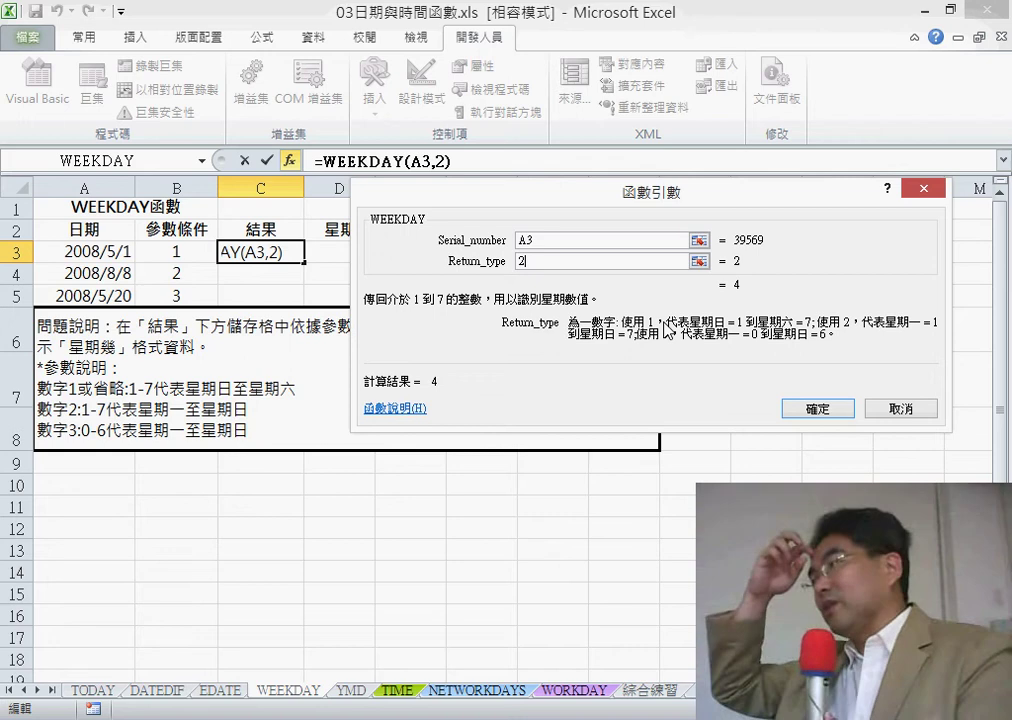
key(BackSpace)
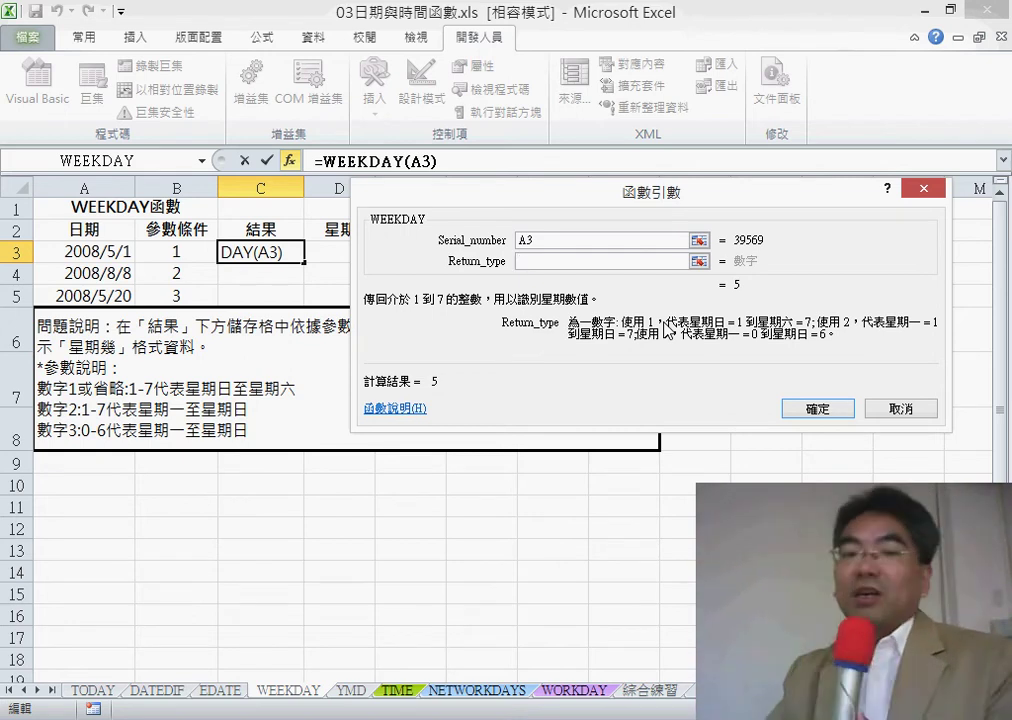
click(820, 408)
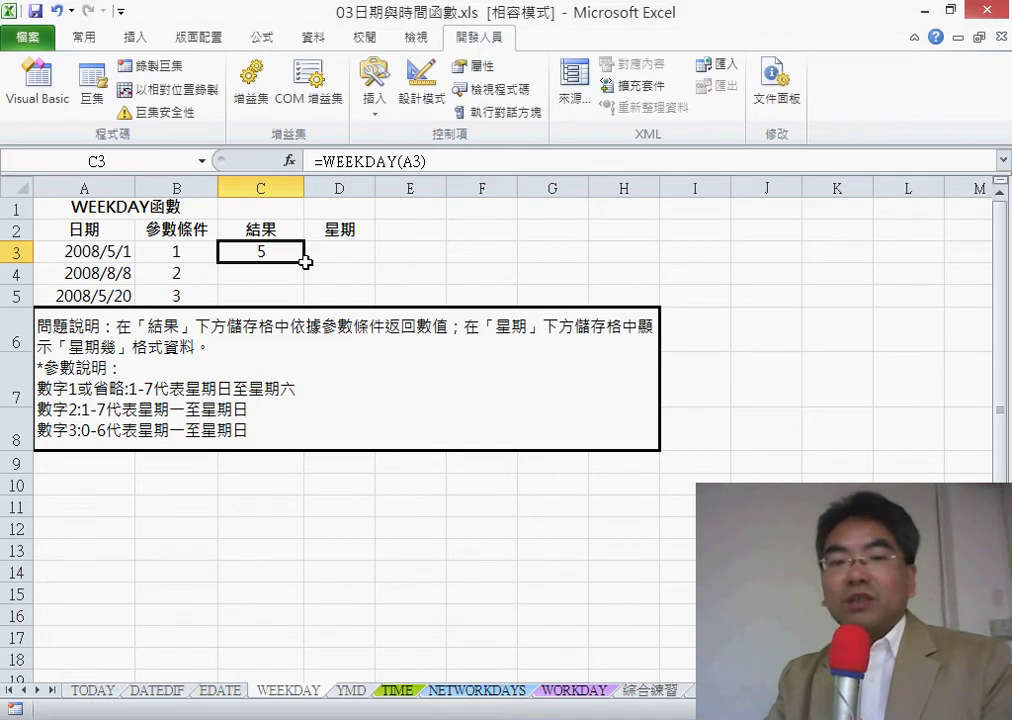
Step: Fill C3's formula down to C5 and give C3:C5 the custom format aaa (週四, 週五, 週二)
drag(308, 296, 308, 297)
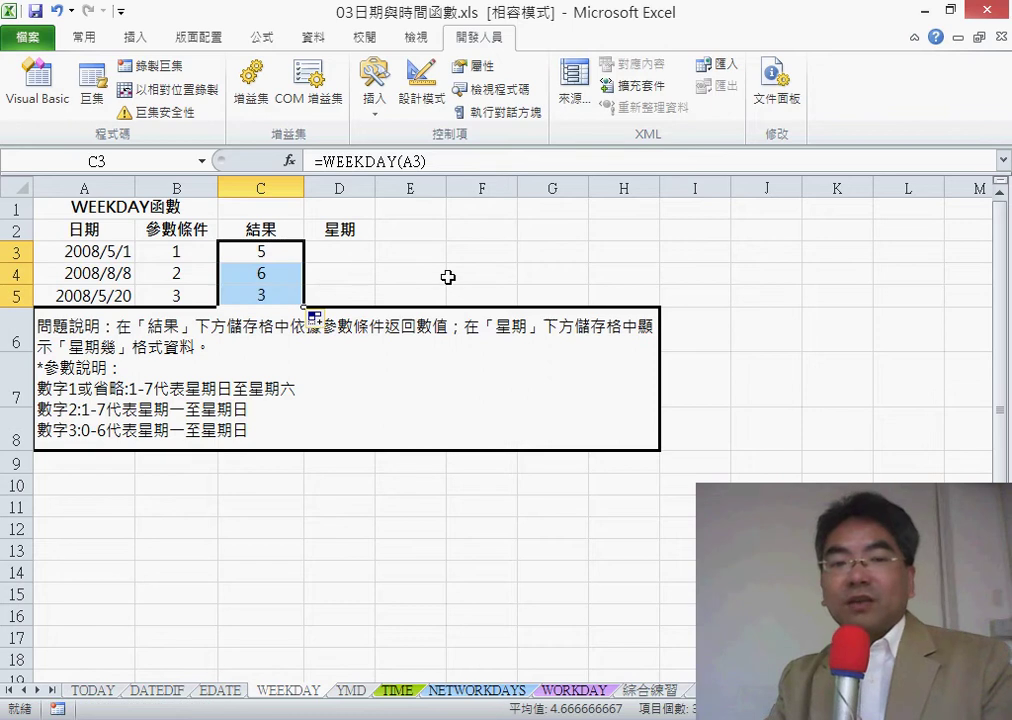
right_click(268, 270)
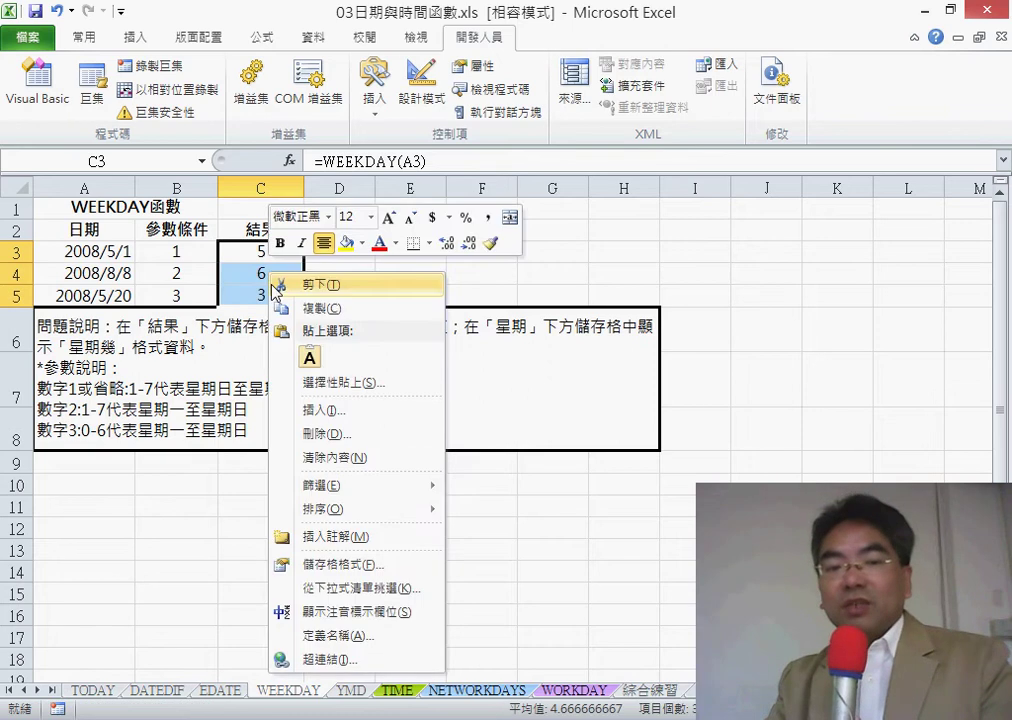
click(376, 567)
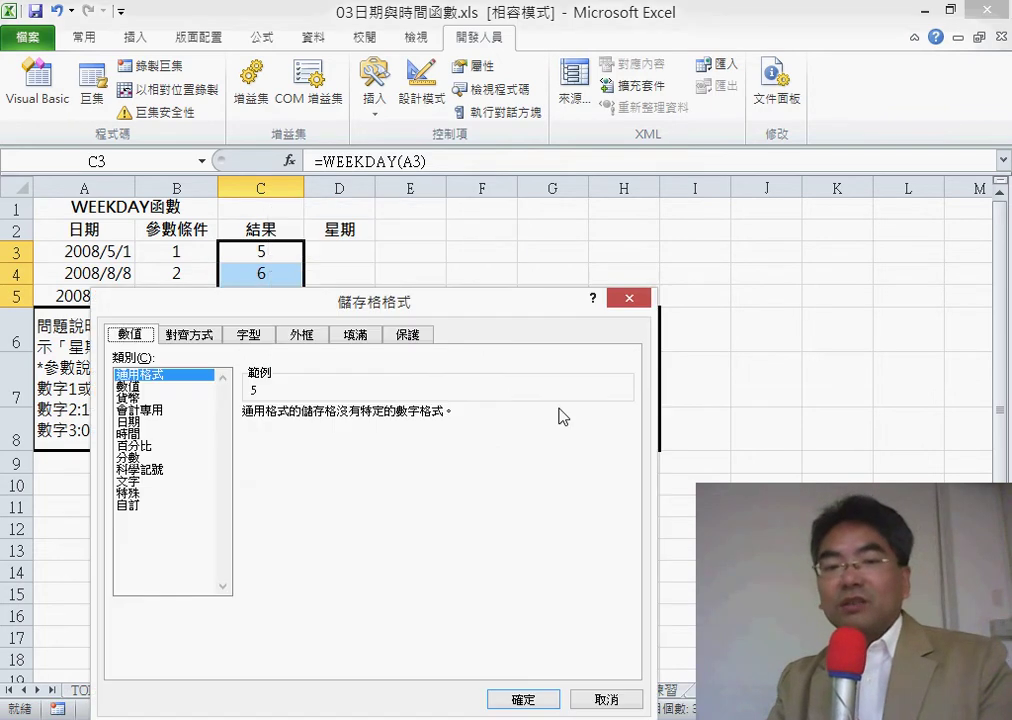
drag(533, 292, 812, 155)
click(458, 352)
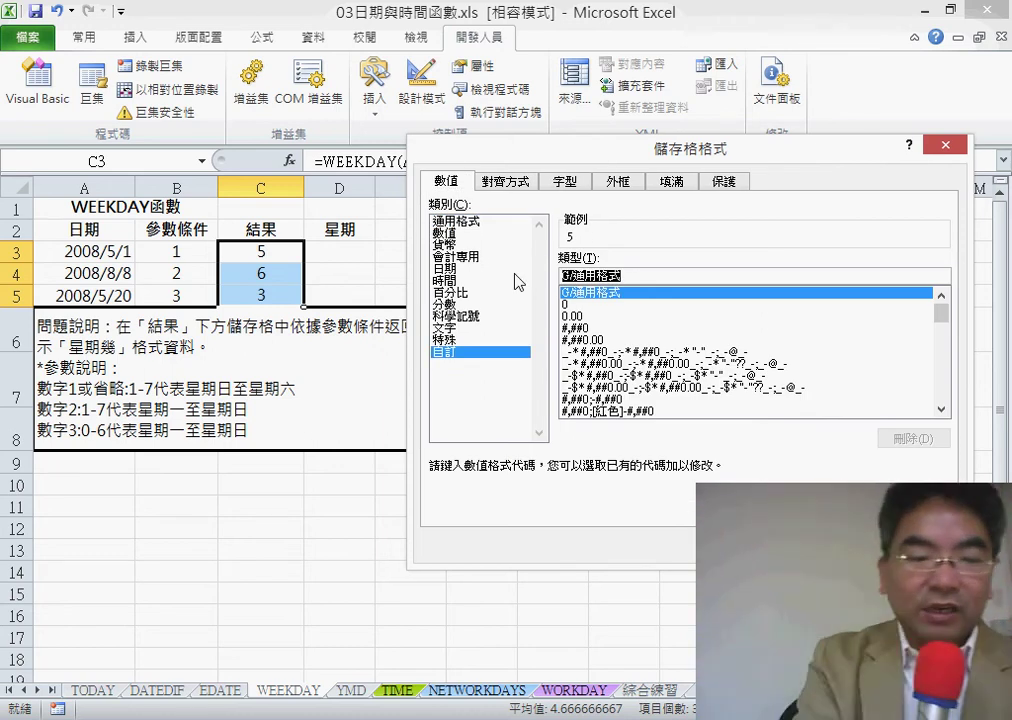
text(aaa)
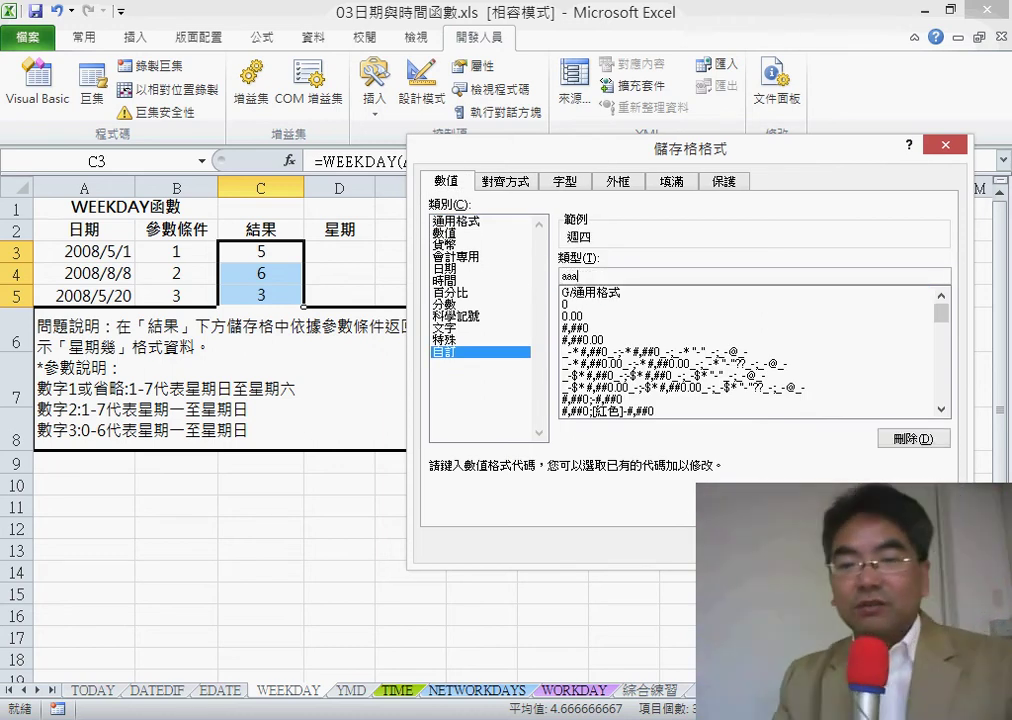
key(Return)
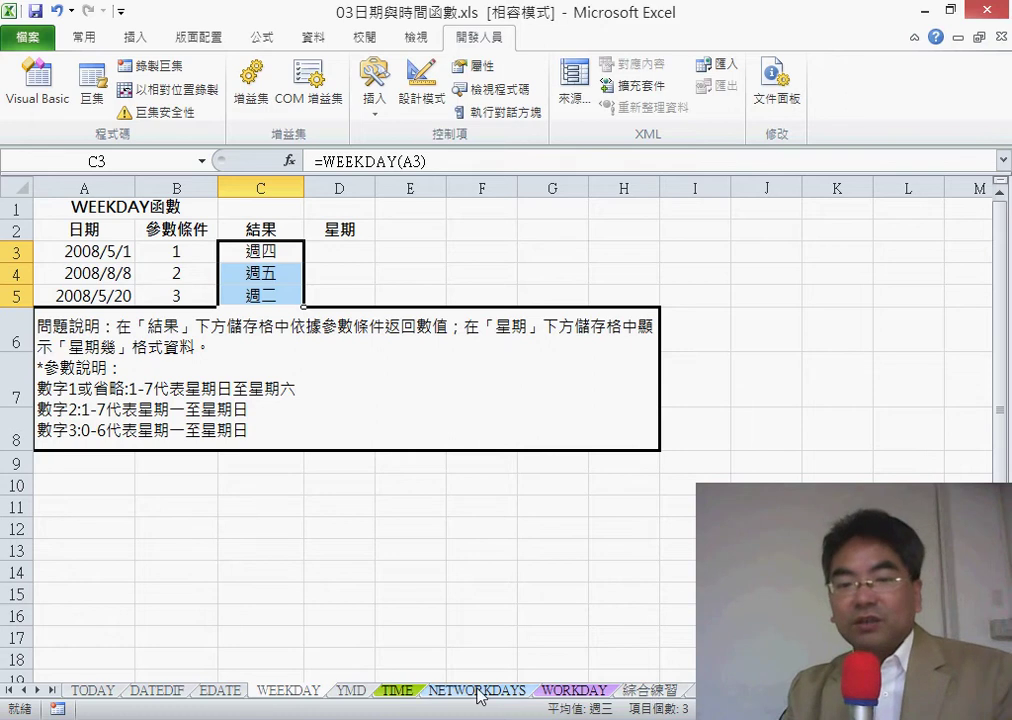
Step: Browse the YMD sheet's MONTH and DAY function tables, then switch to the TIME sheet
click(354, 690)
scroll(342, 617, up, 3)
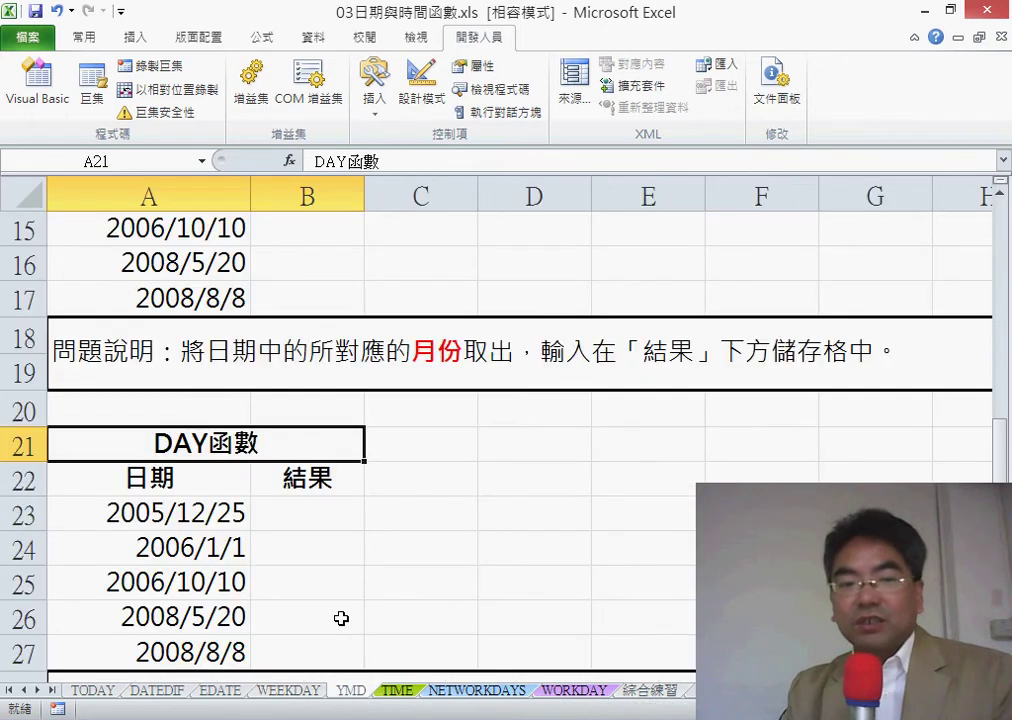
scroll(342, 617, up, 2)
scroll(342, 617, down, 3)
scroll(342, 617, down, 1)
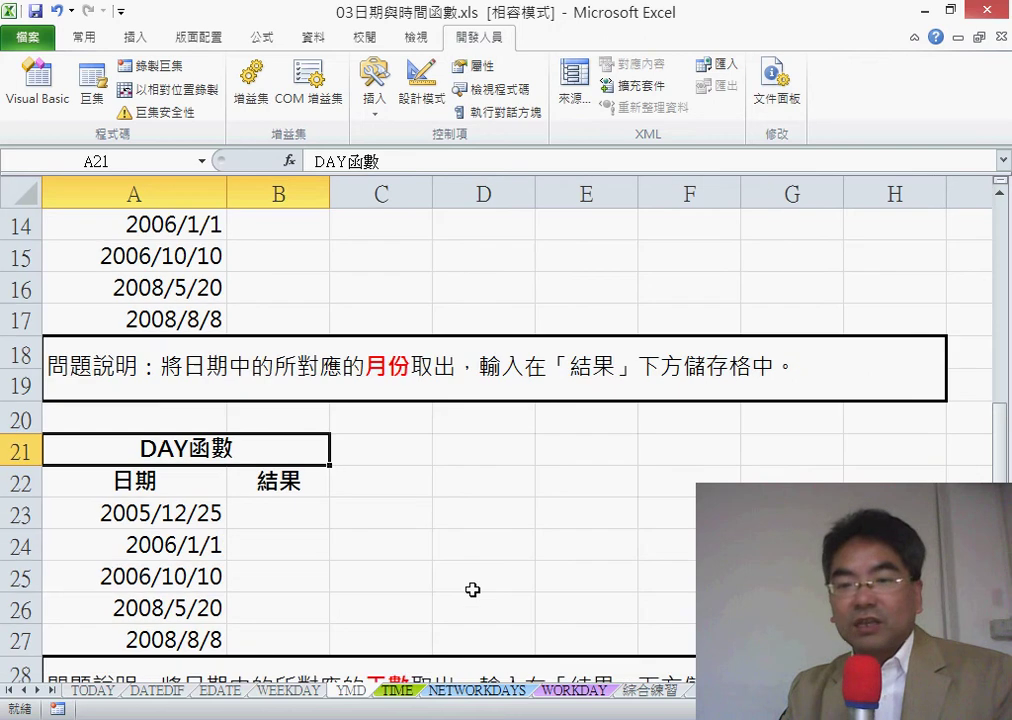
drag(1000, 440, 1000, 281)
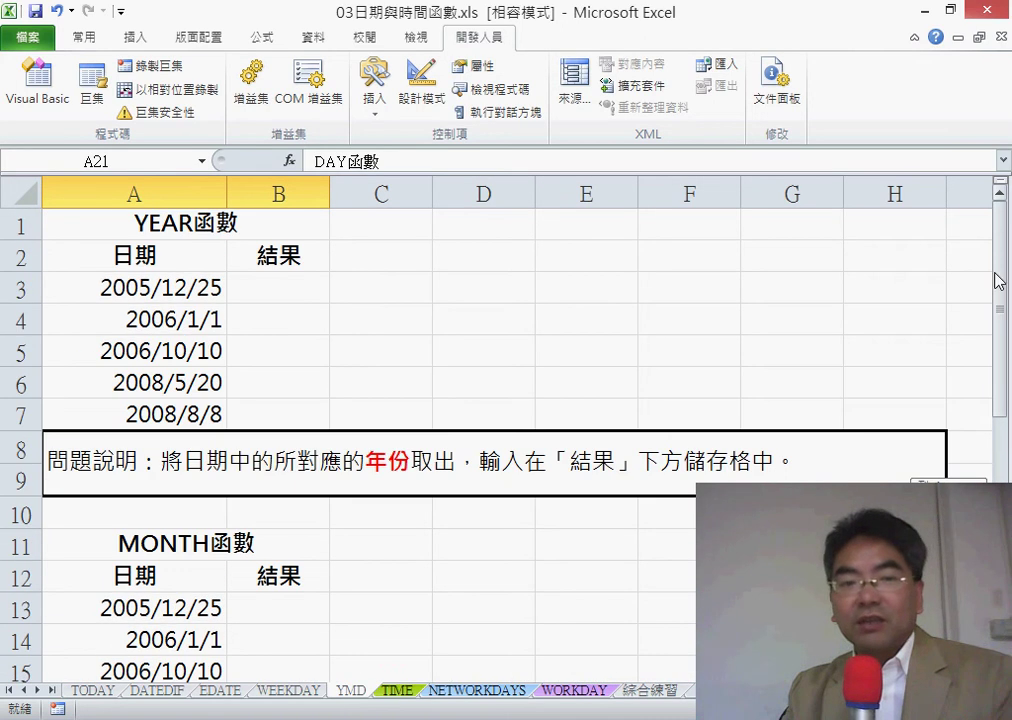
click(166, 543)
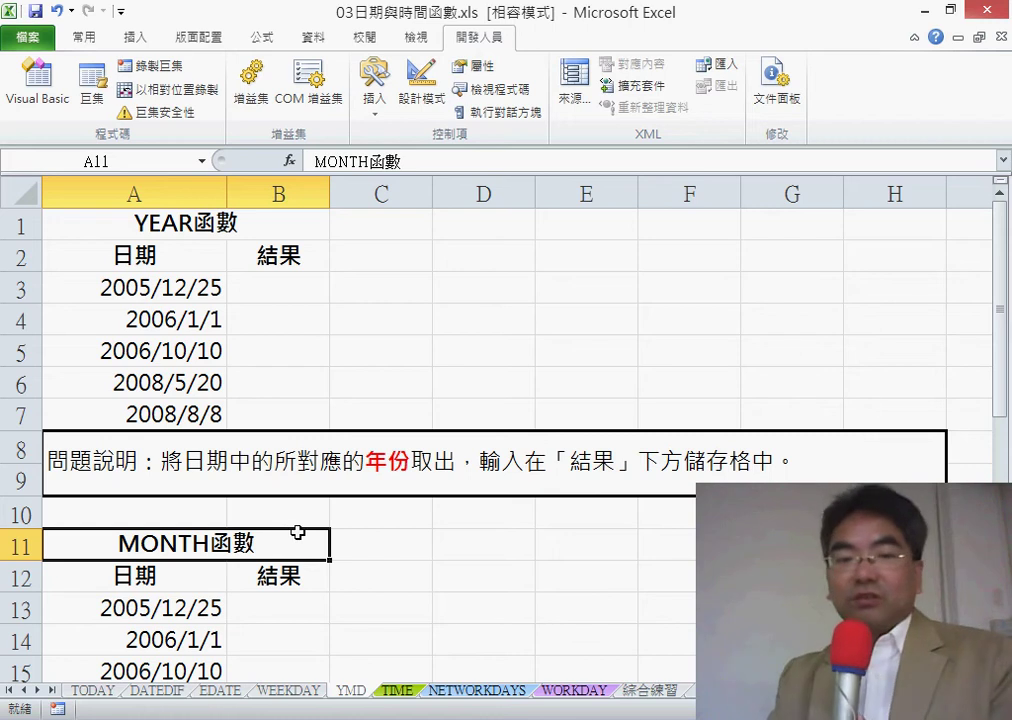
drag(1000, 300, 1000, 372)
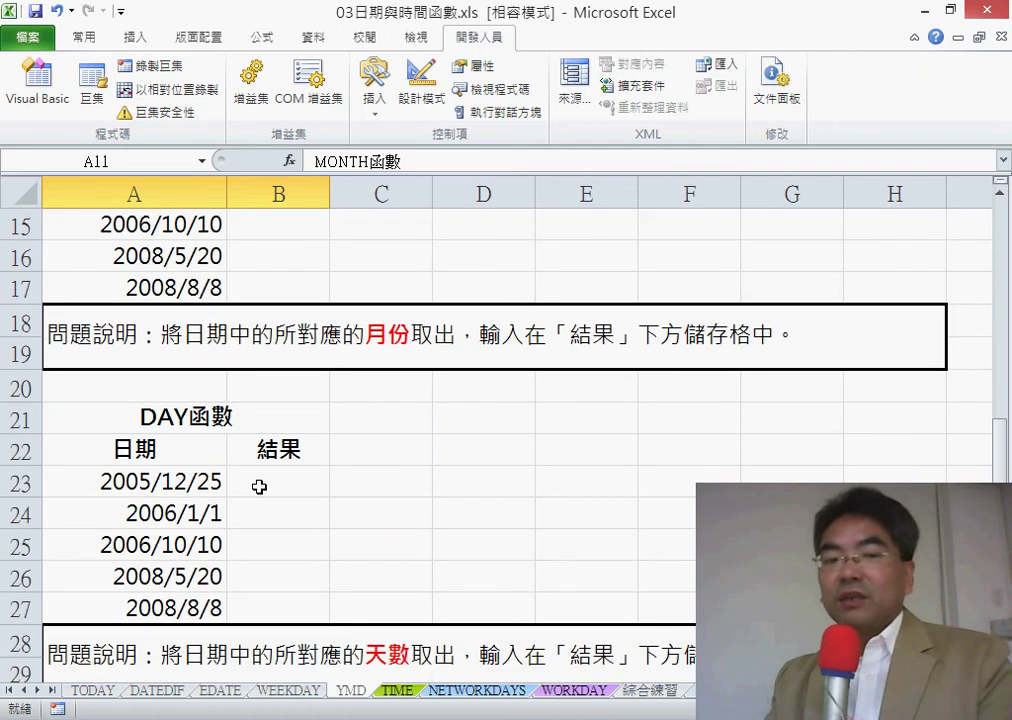
click(259, 487)
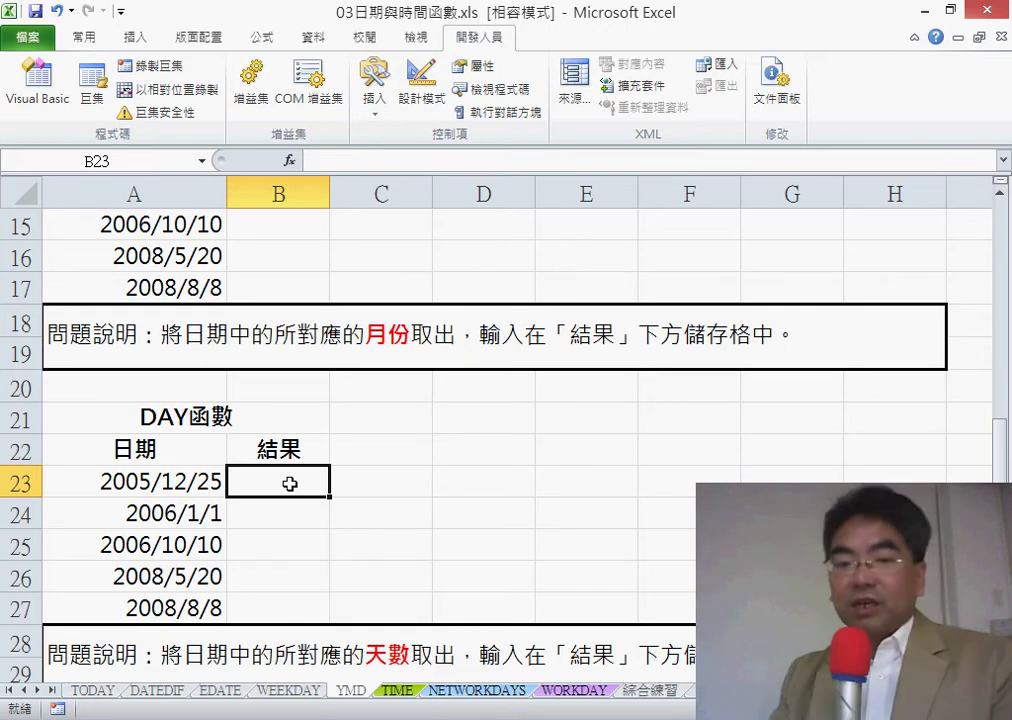
click(399, 690)
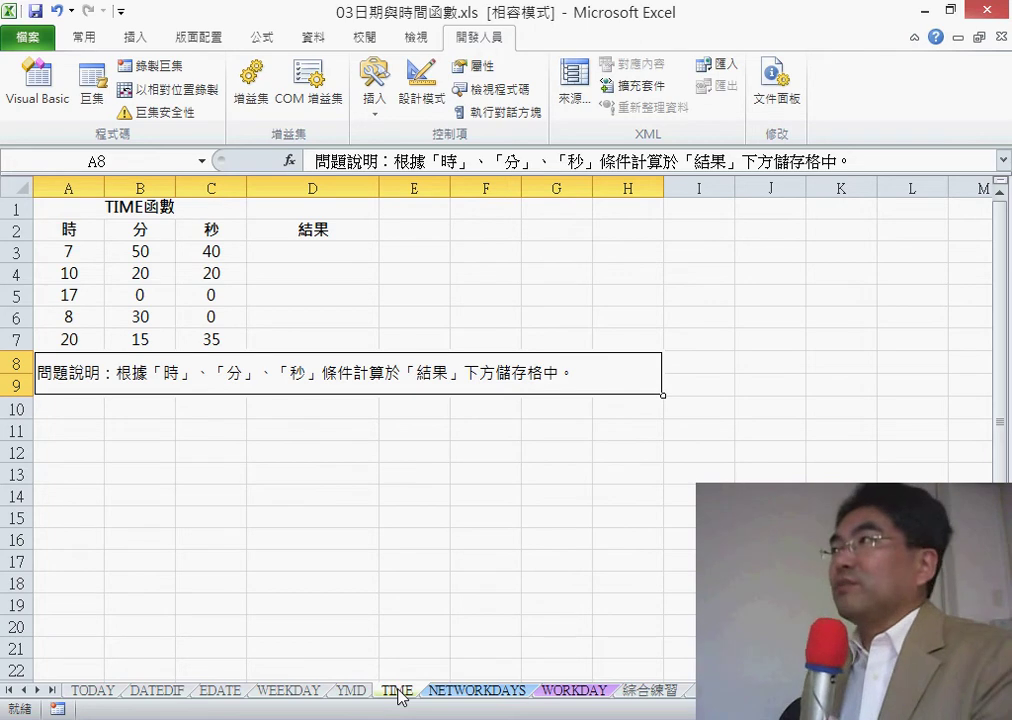
Step: Enter 0 and 0.125 in I1:I2 and fill the series down to 1 in I9
click(714, 212)
text(0)
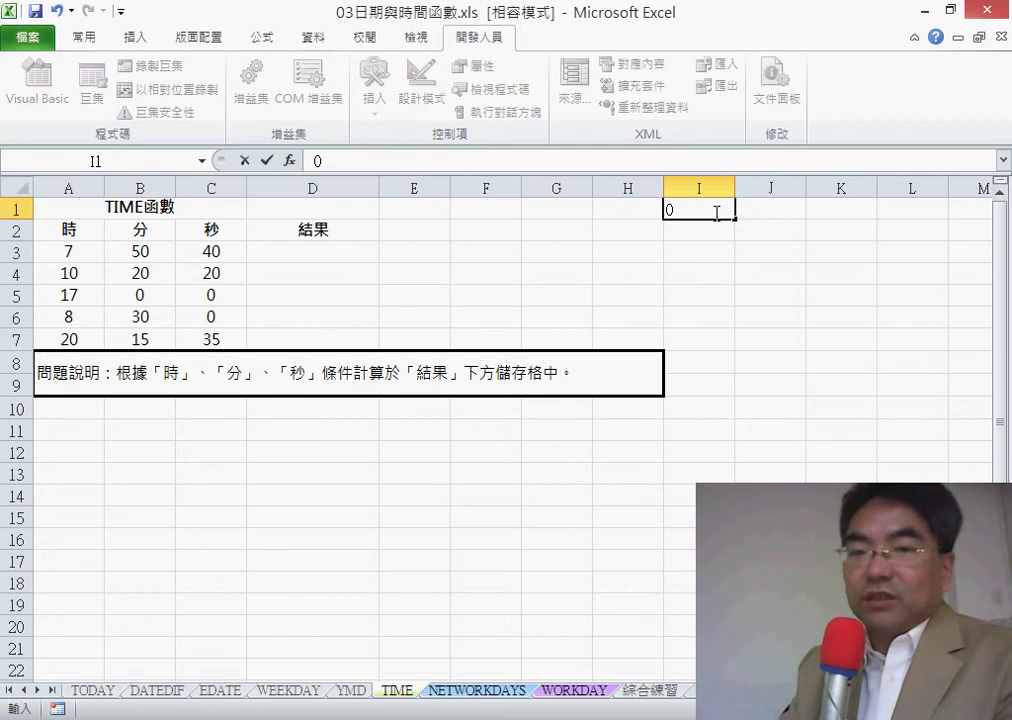
click(681, 233)
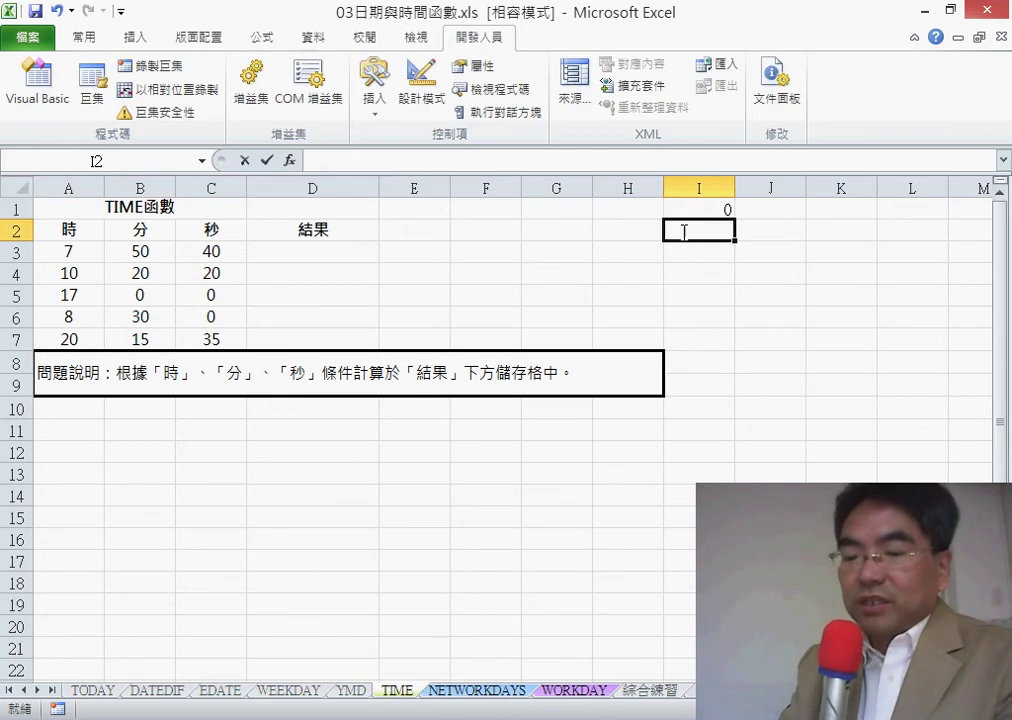
text(0.125)
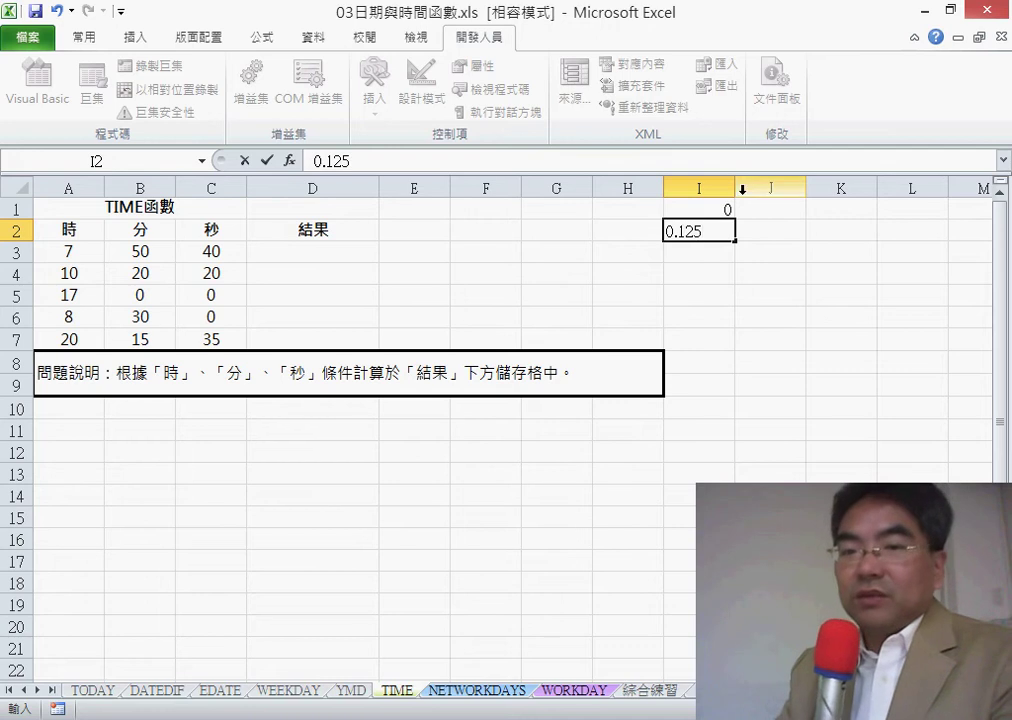
drag(698, 207, 738, 405)
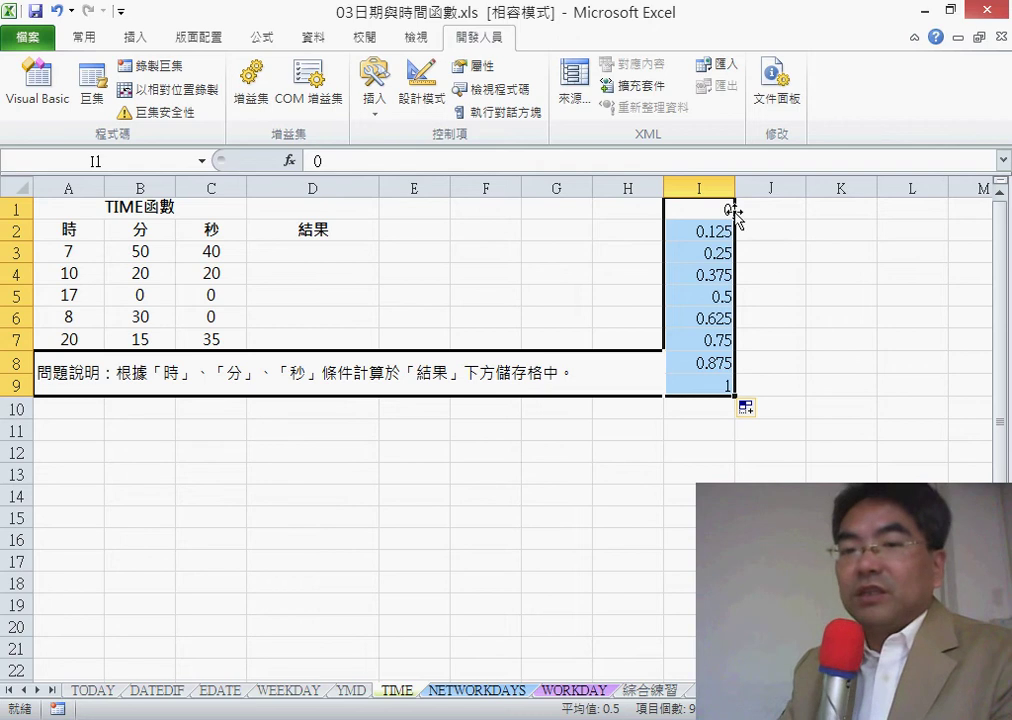
Step: Copy the I1:I9 series and paste it into J1:J9
key(ctrl+c)
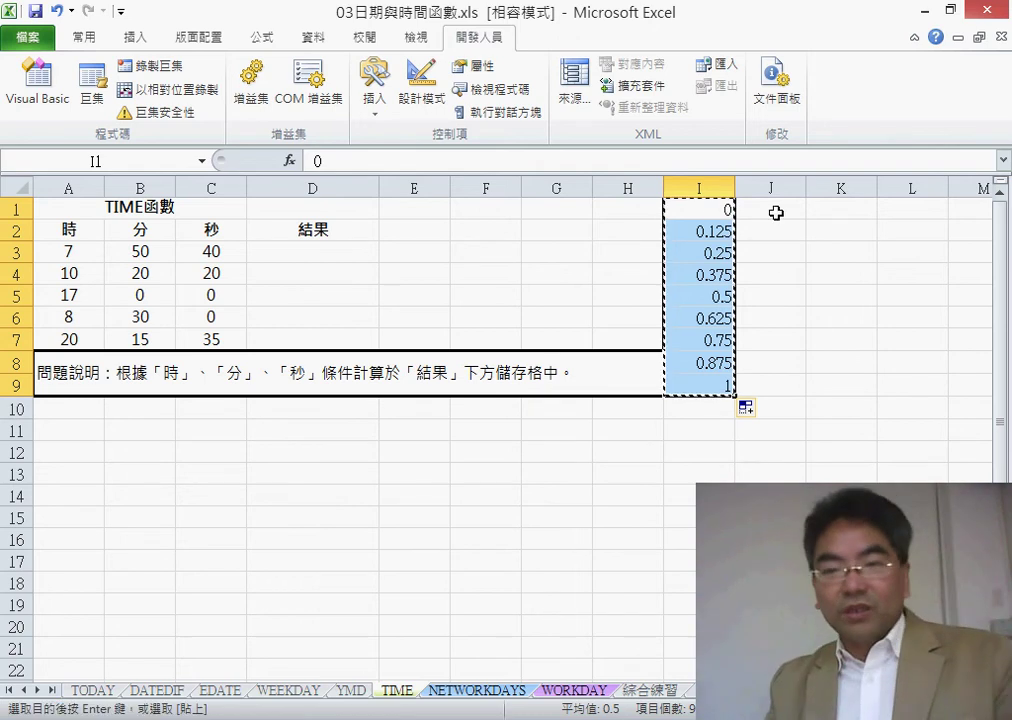
click(785, 210)
key(ctrl+v)
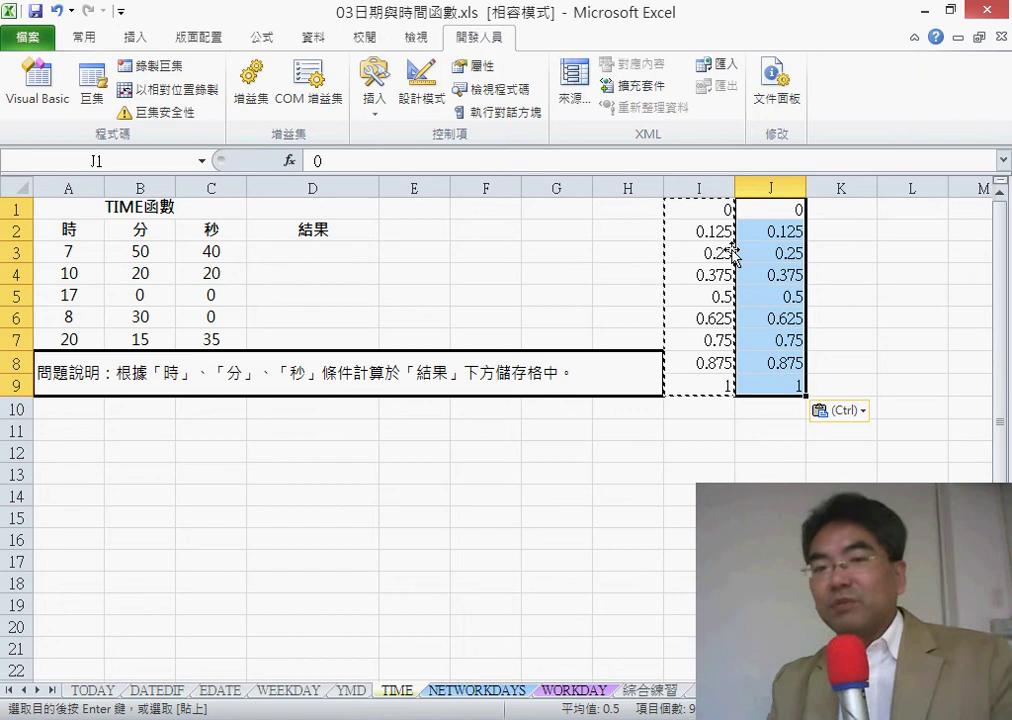
mouse_move(766, 210)
mouse_down()
mouse_move(779, 233)
mouse_move(786, 380)
mouse_up()
right_click(773, 280)
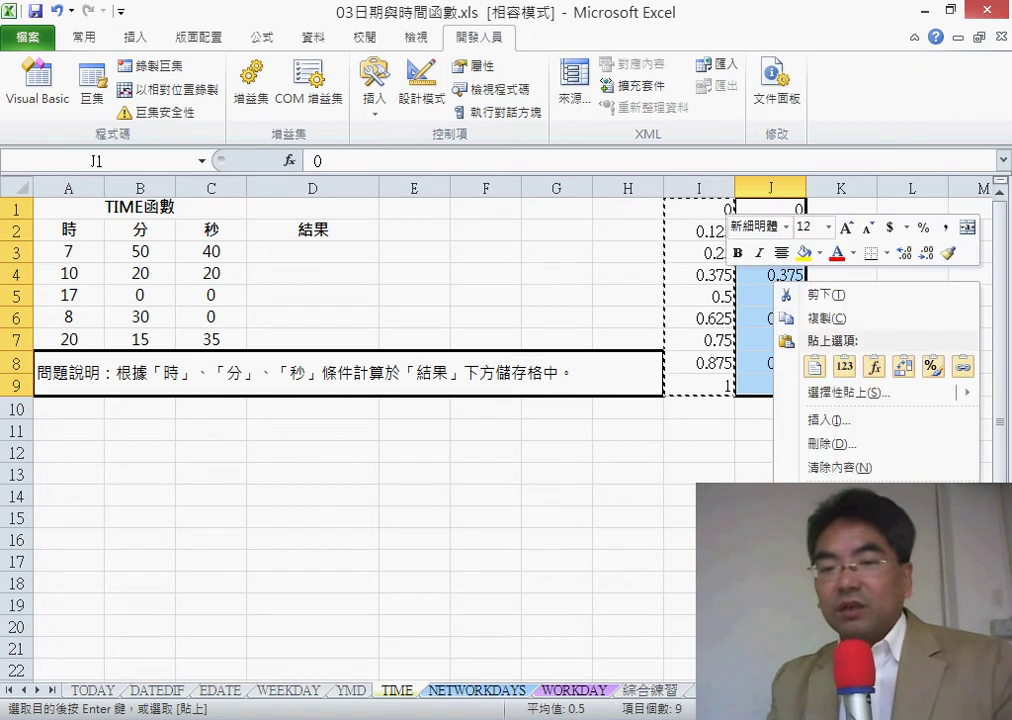
click(840, 587)
drag(655, 311, 458, 184)
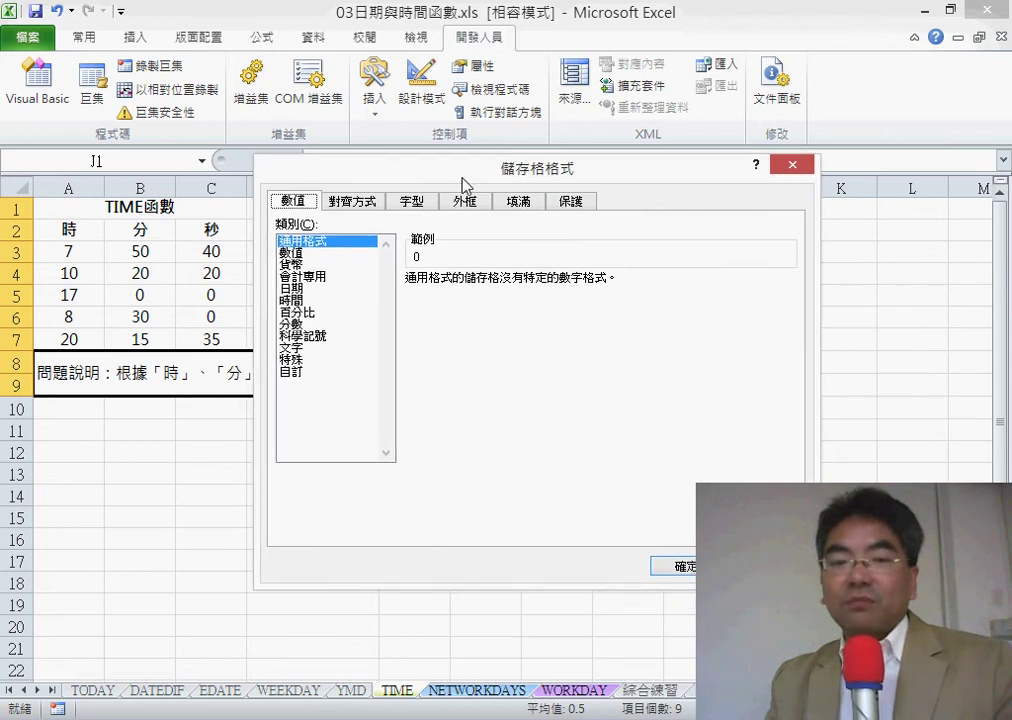
click(289, 300)
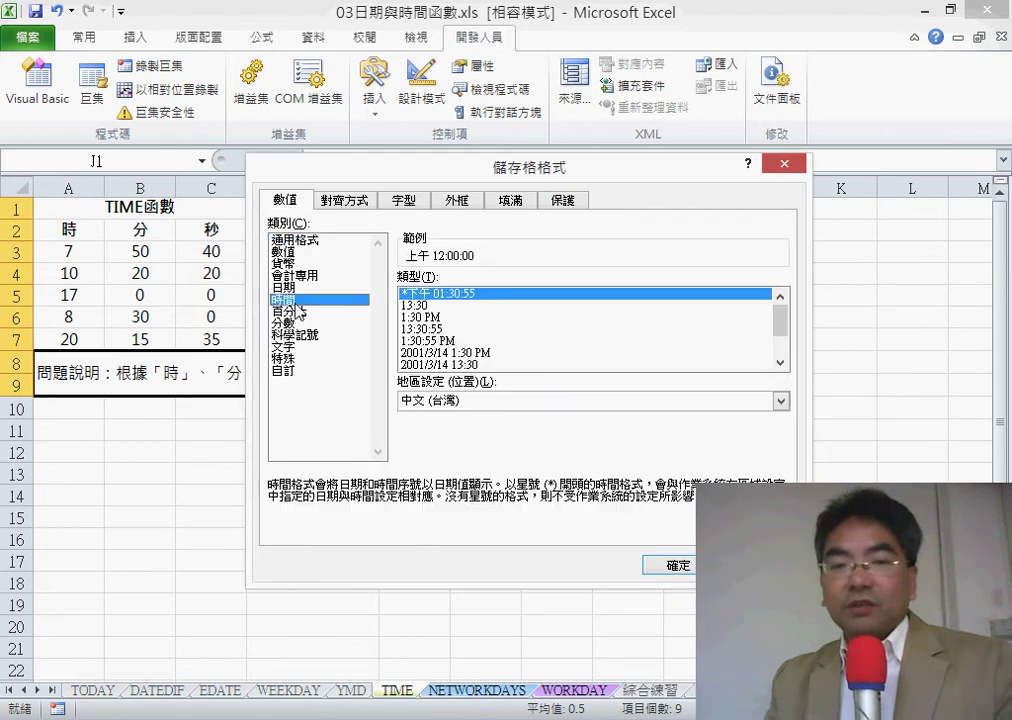
click(458, 341)
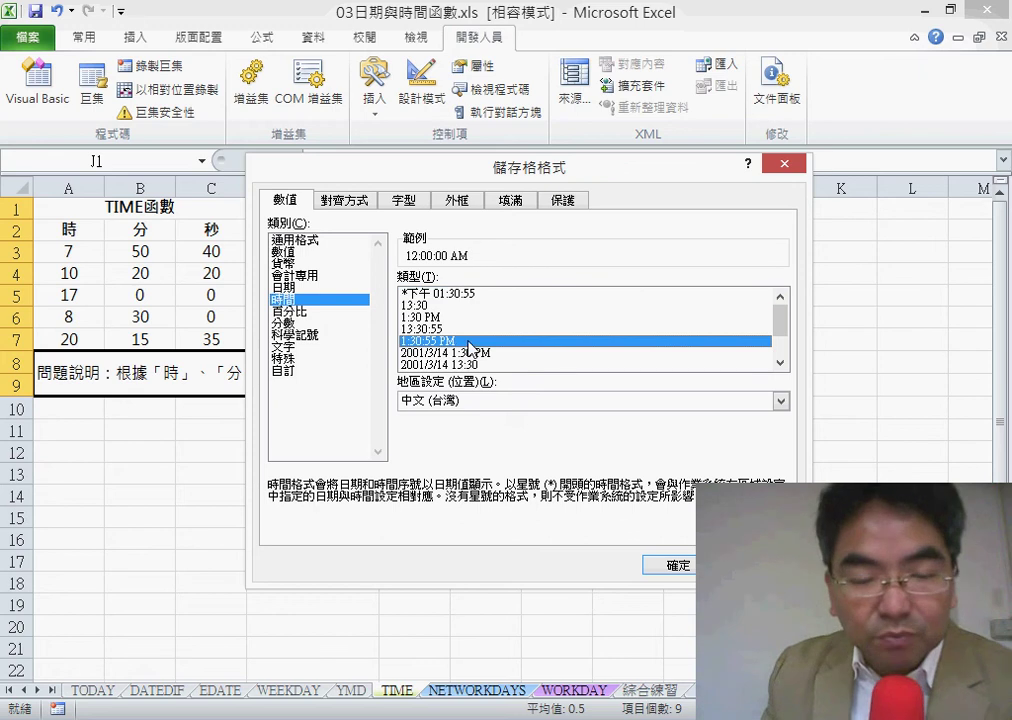
click(658, 564)
drag(833, 187, 863, 187)
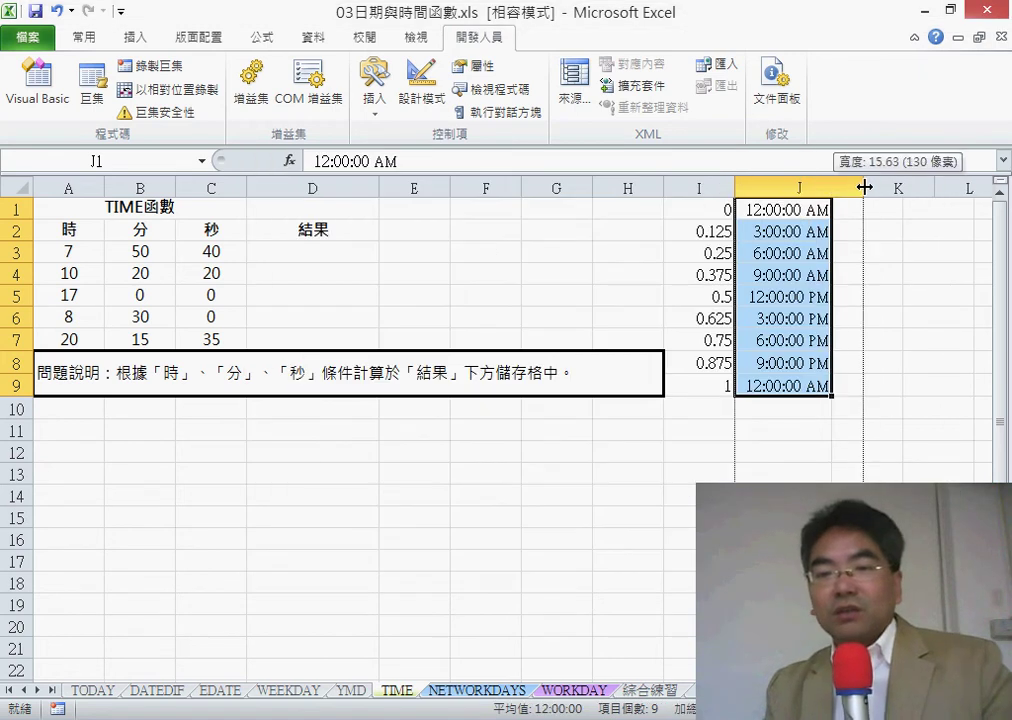
click(693, 208)
click(793, 210)
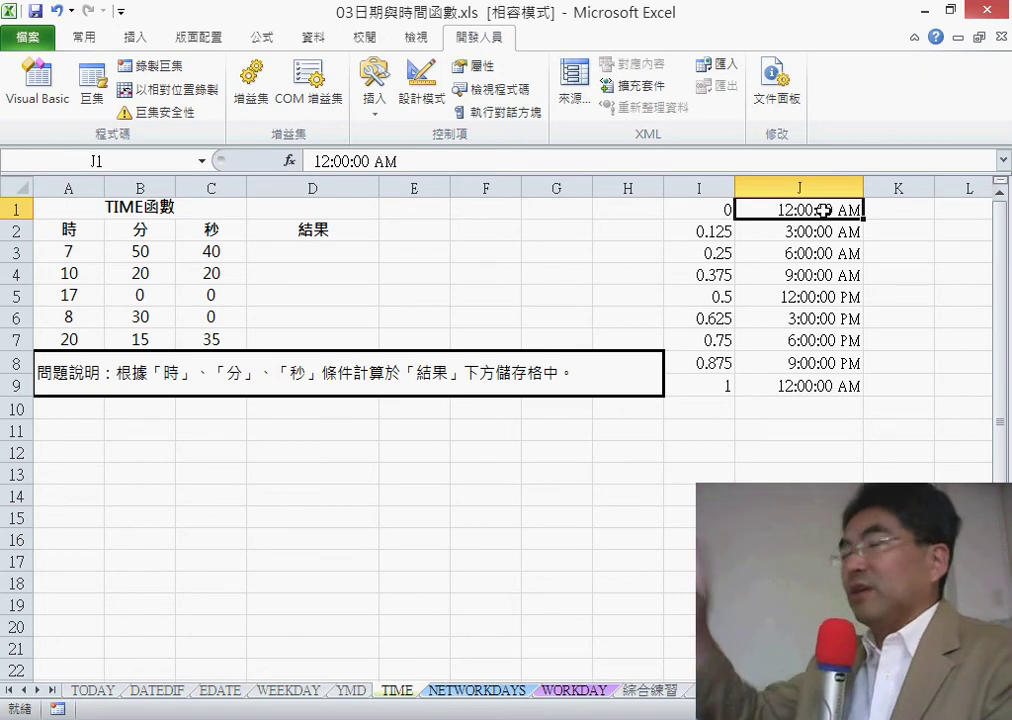
click(718, 232)
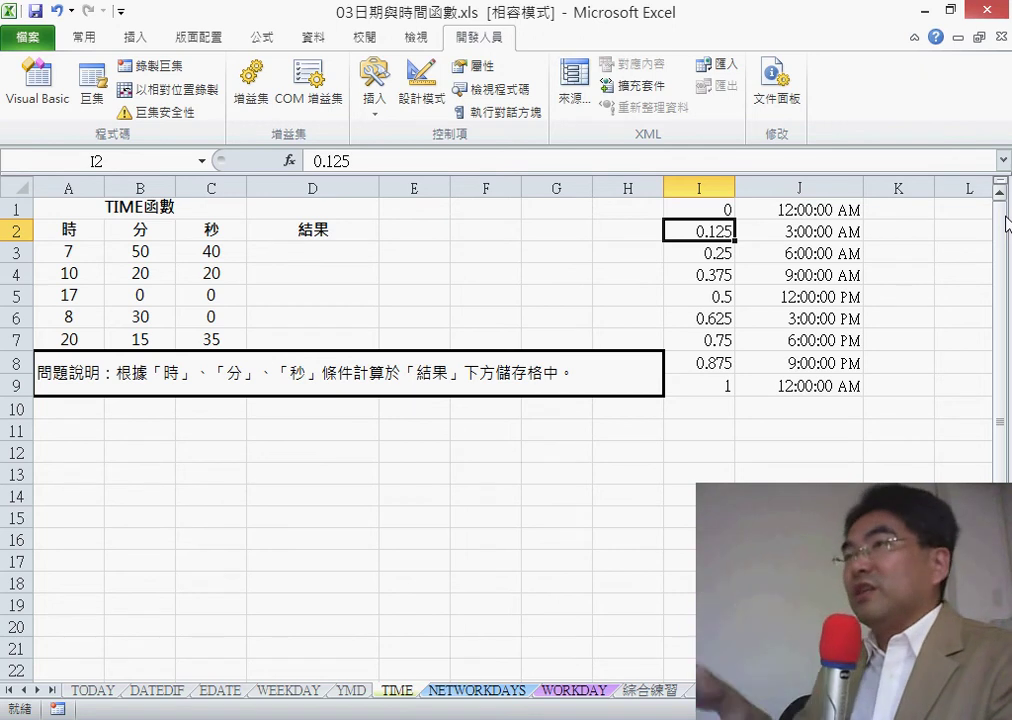
click(836, 229)
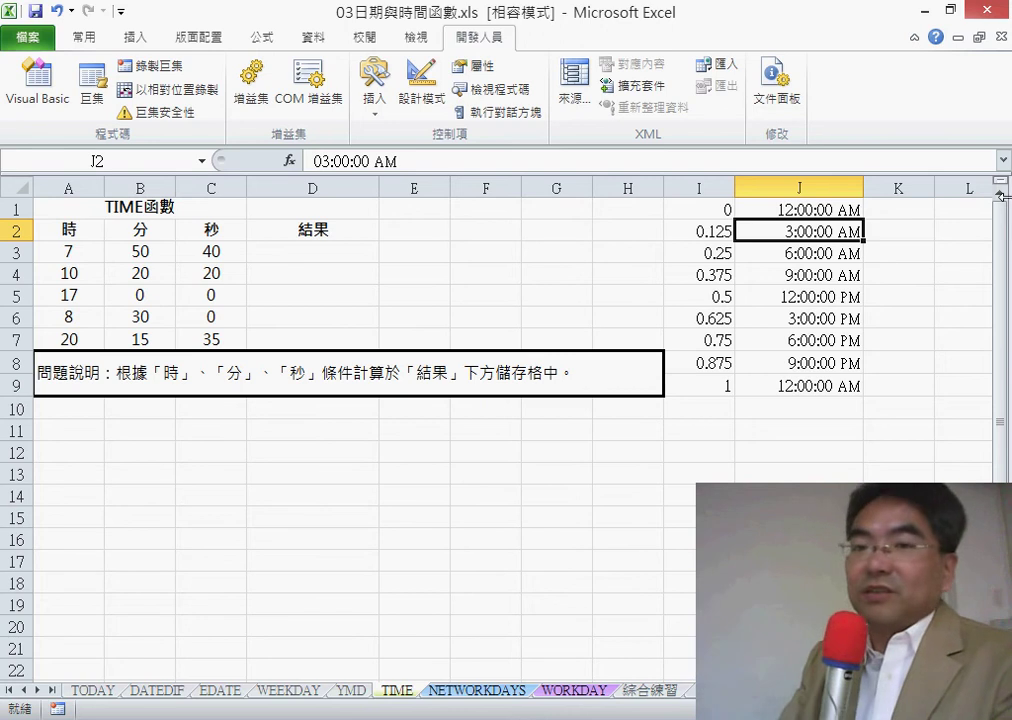
click(858, 256)
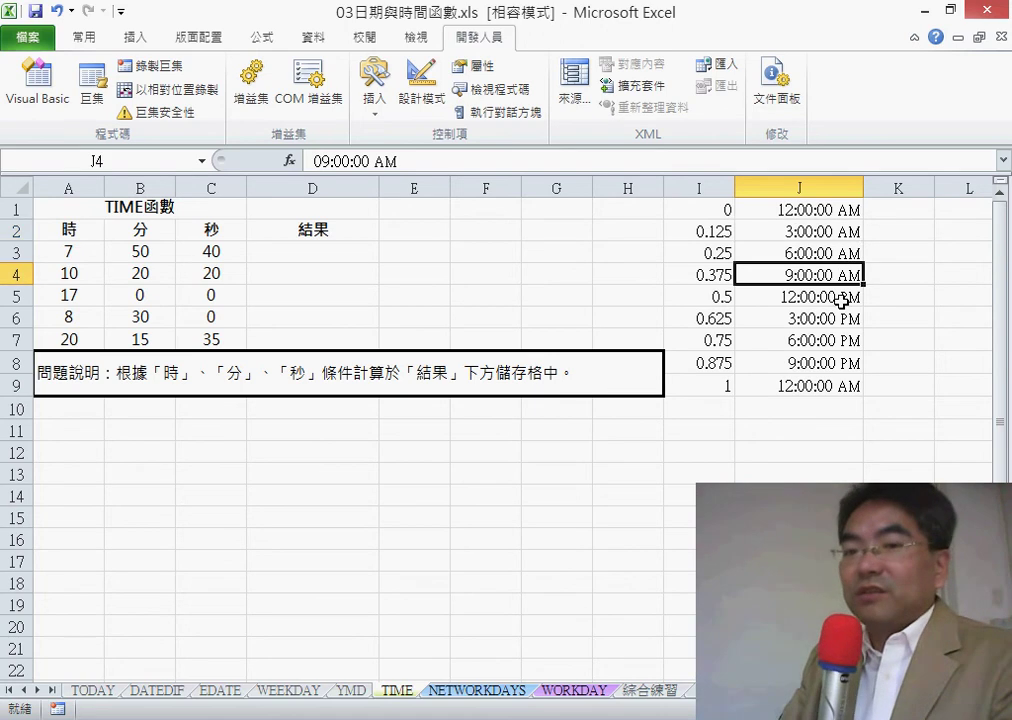
click(841, 300)
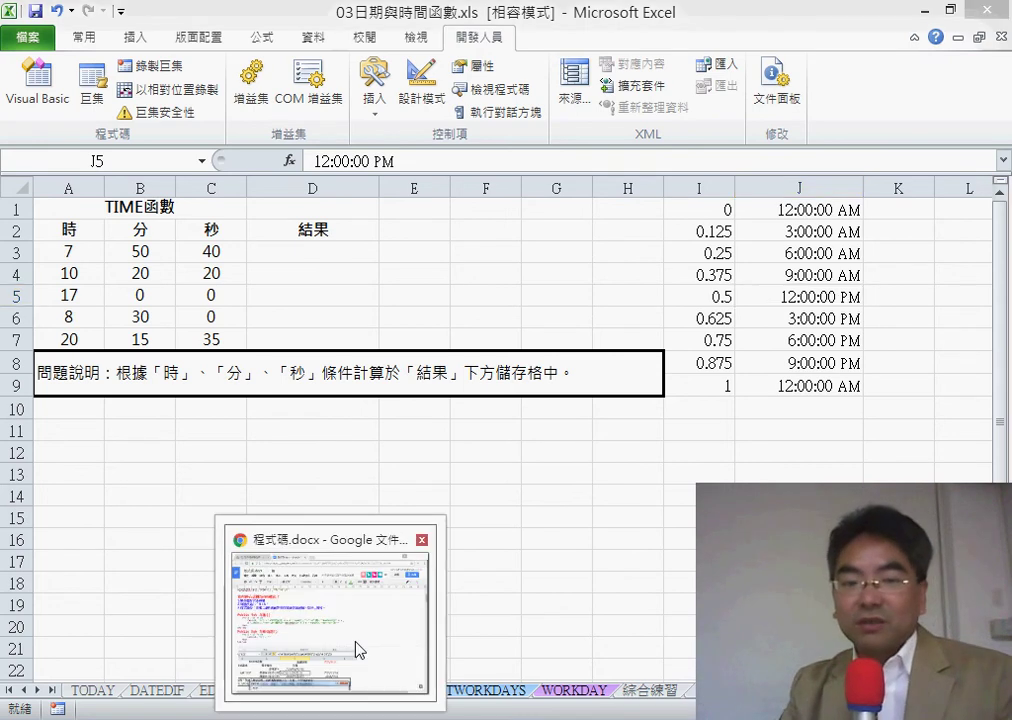
click(355, 645)
scroll(727, 407, down, 5)
scroll(727, 407, down, 5)
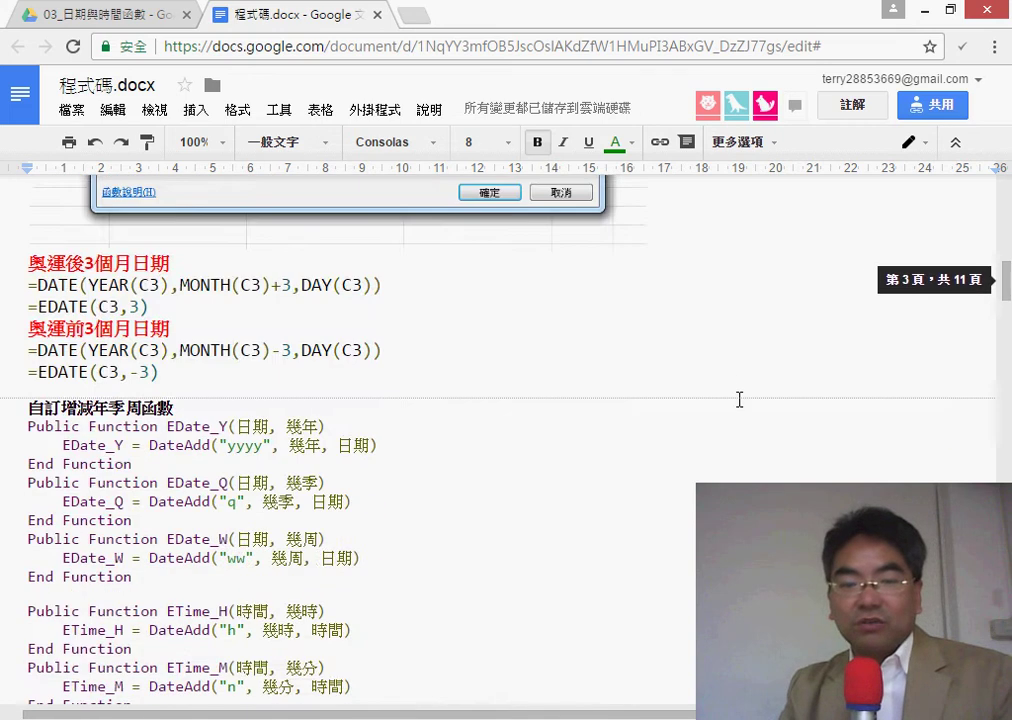
scroll(739, 395, down, 5)
scroll(725, 387, down, 2)
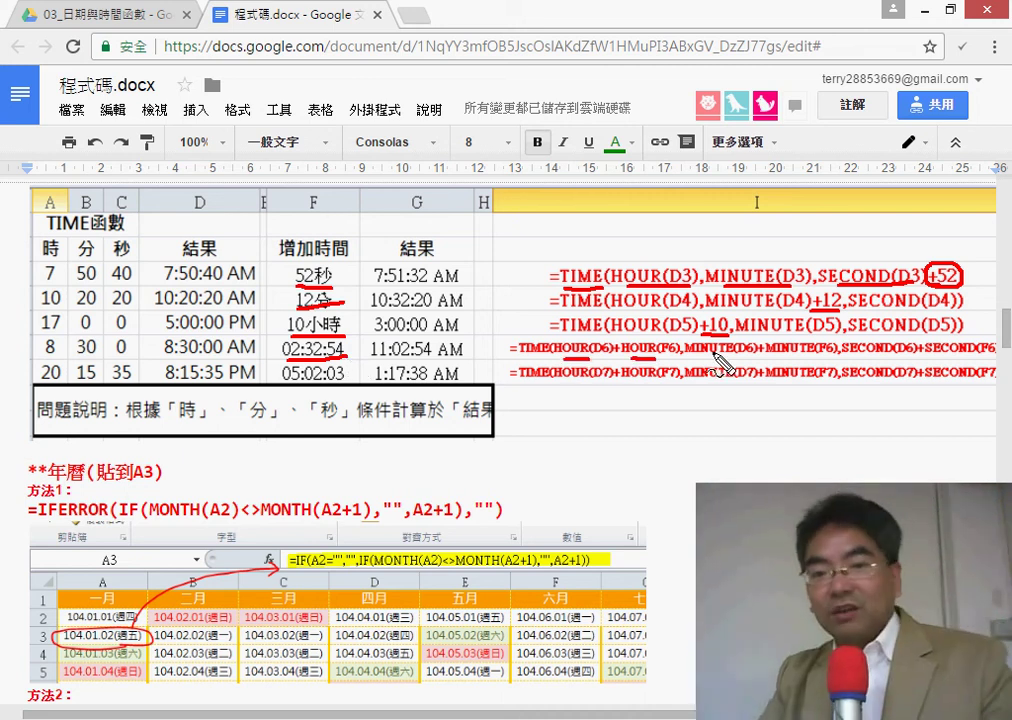
drag(685, 355, 830, 355)
drag(922, 357, 995, 357)
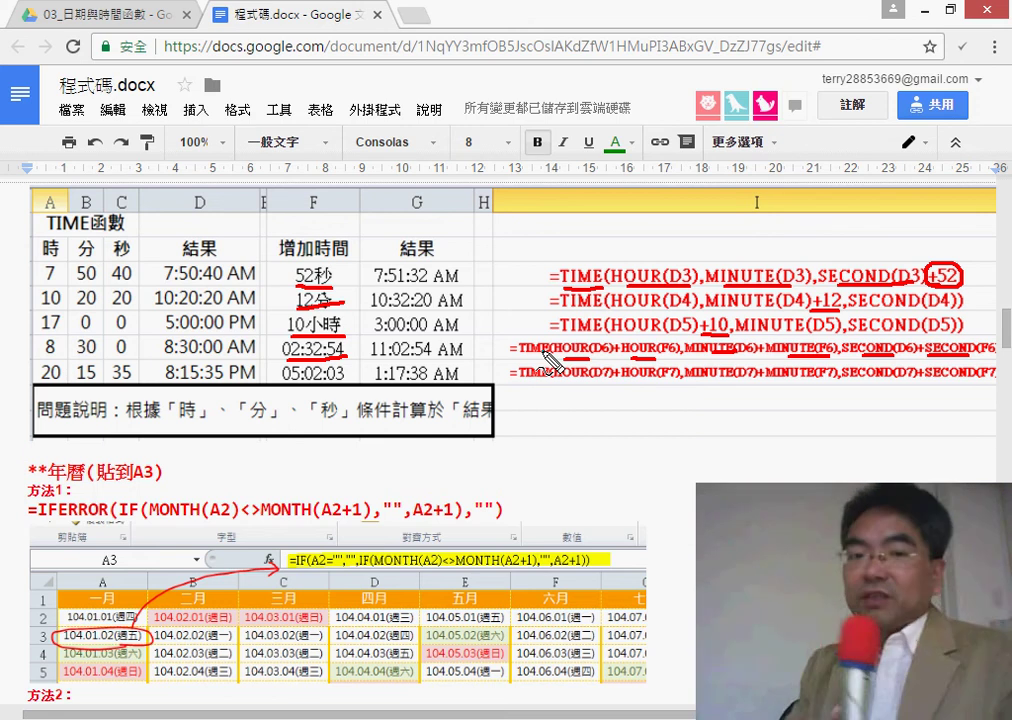
key(Escape)
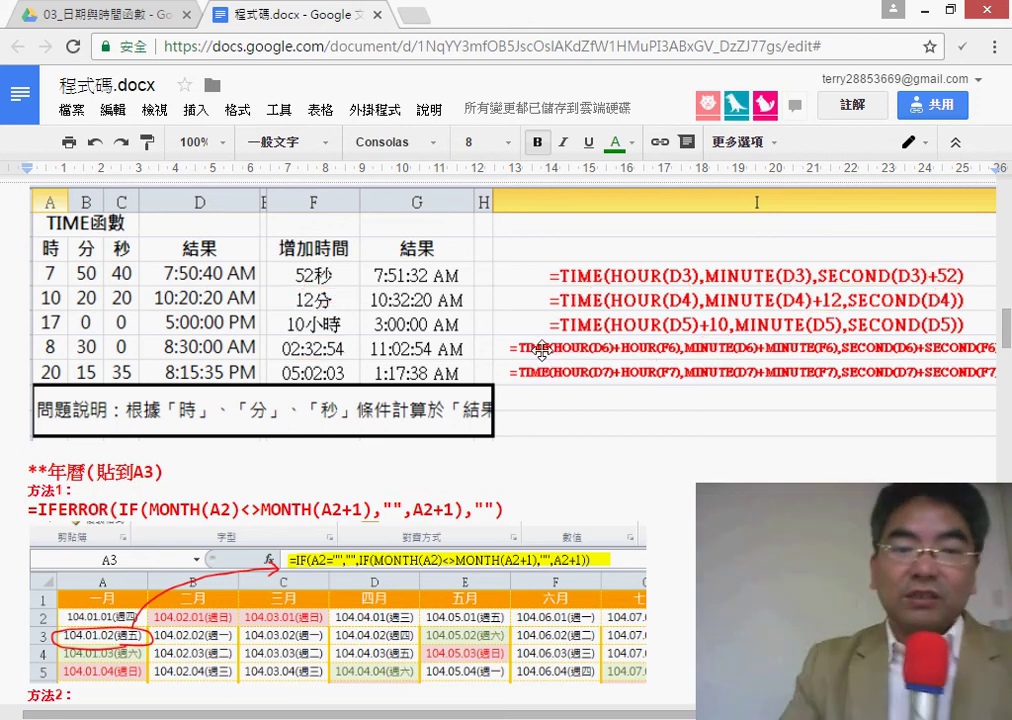
click(925, 20)
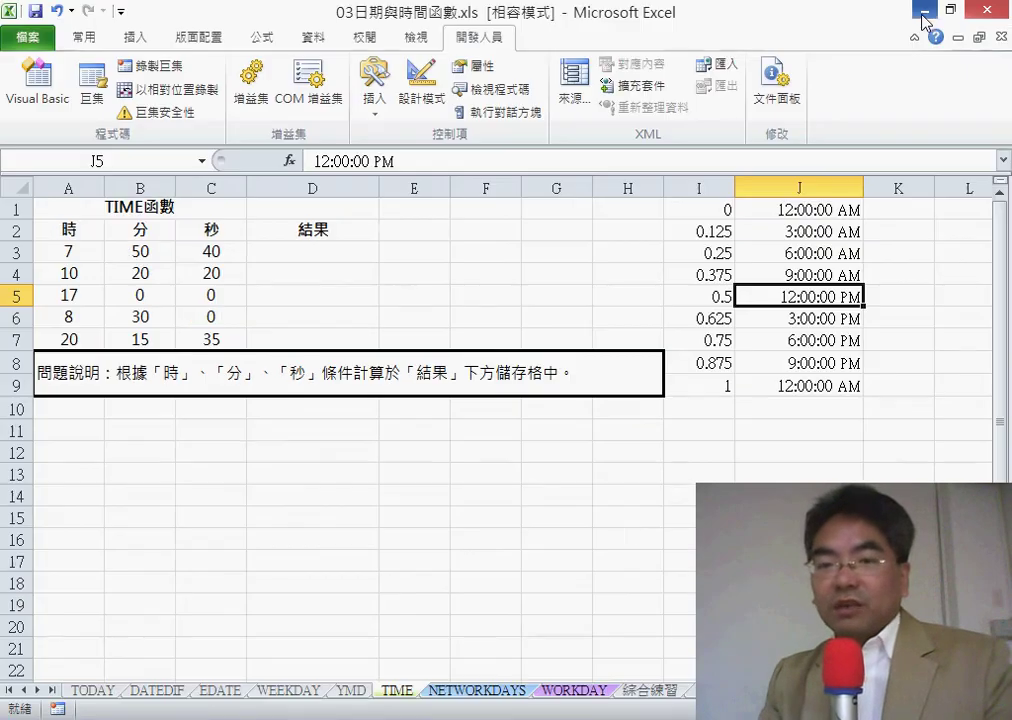
Step: On the 綜合練習 sheet, survey row 2 and the month columns, then select B2 under 二月
click(652, 690)
click(160, 234)
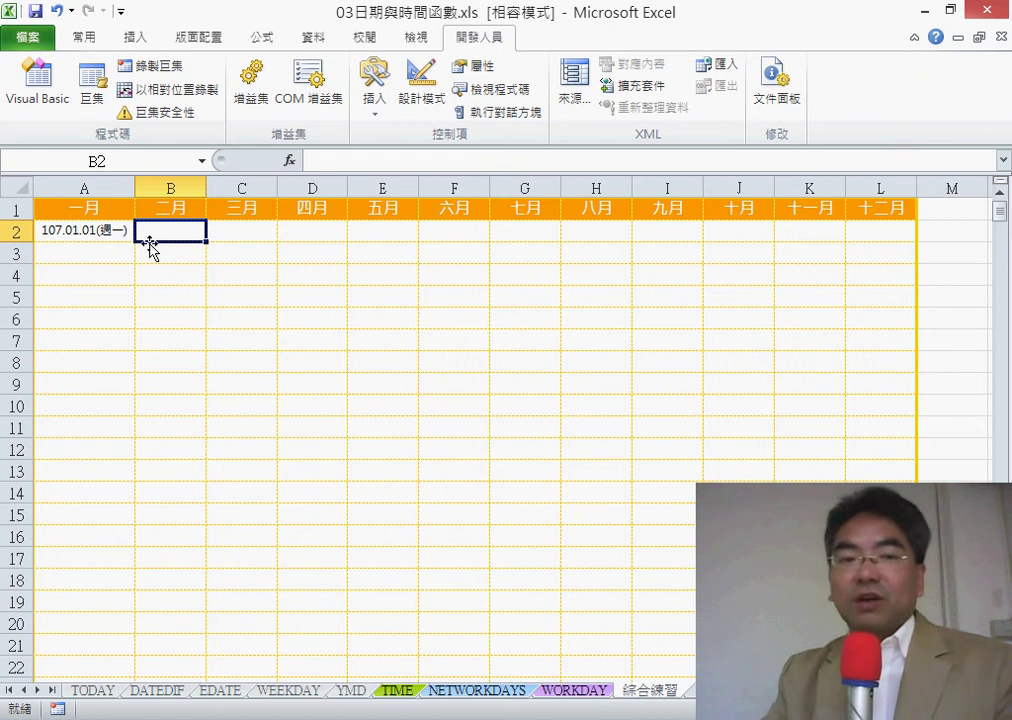
drag(164, 233, 874, 233)
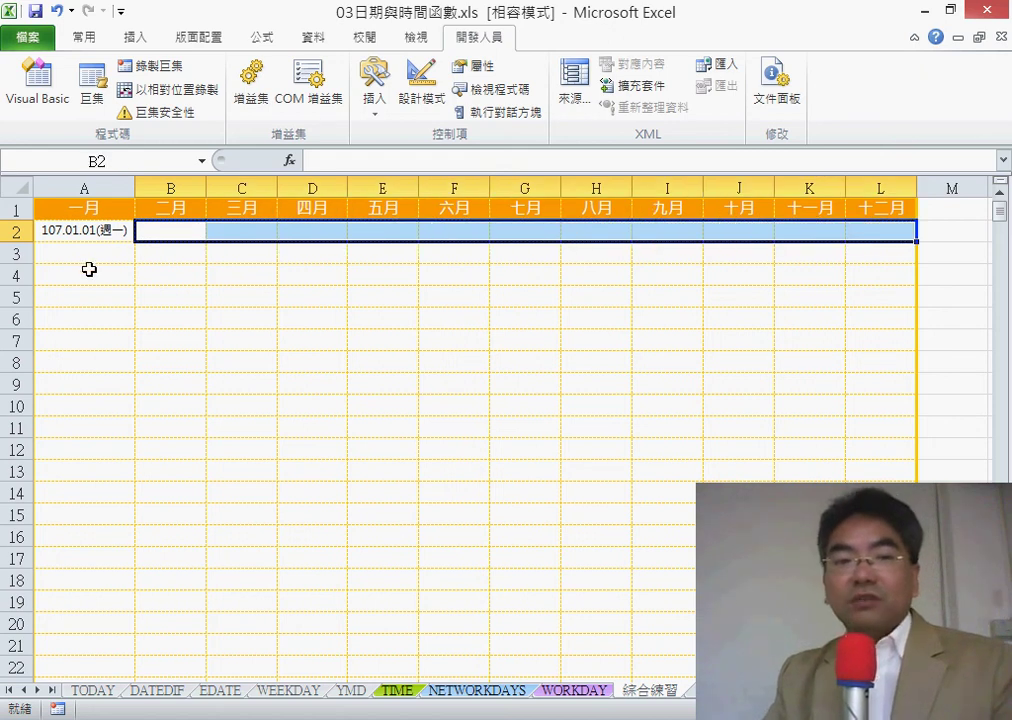
drag(88, 253, 103, 609)
drag(172, 253, 180, 575)
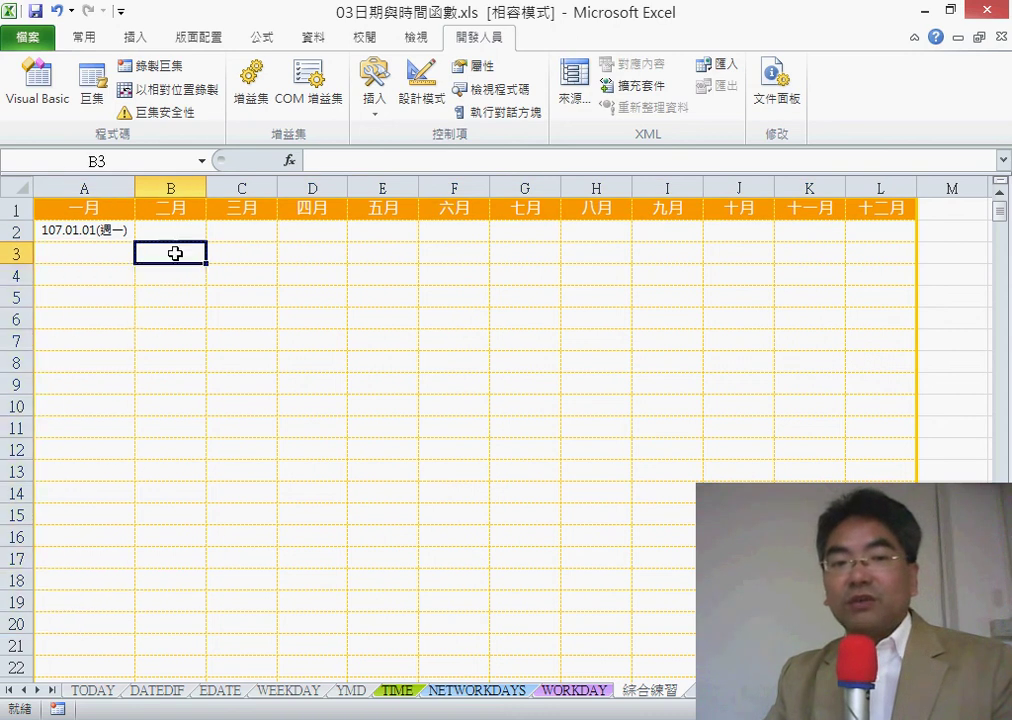
drag(240, 253, 250, 558)
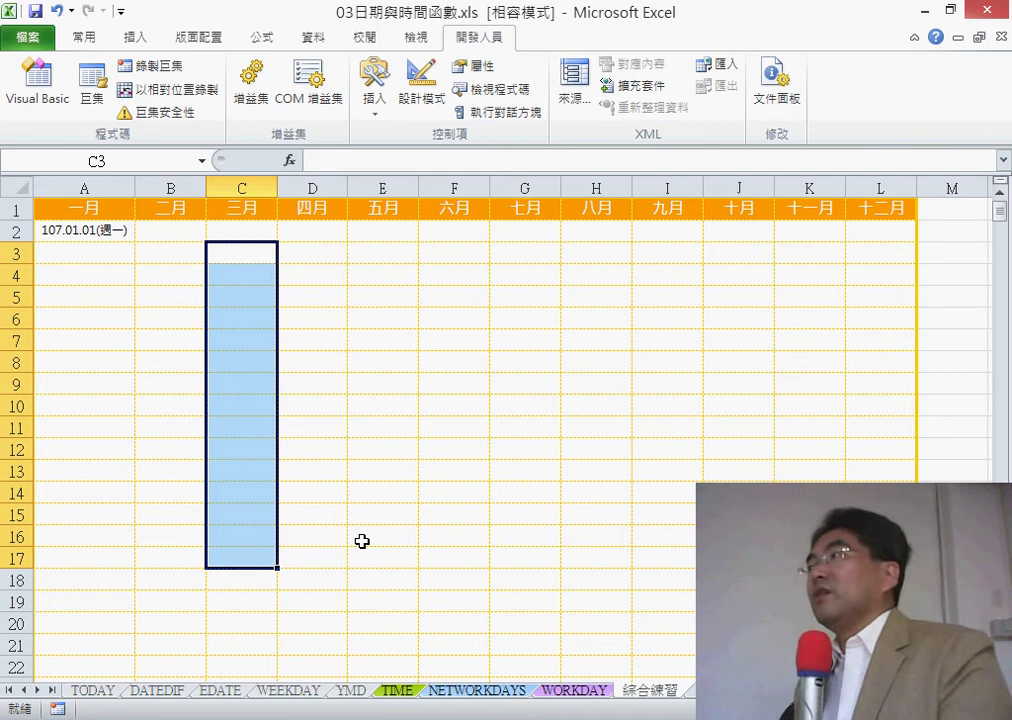
click(173, 236)
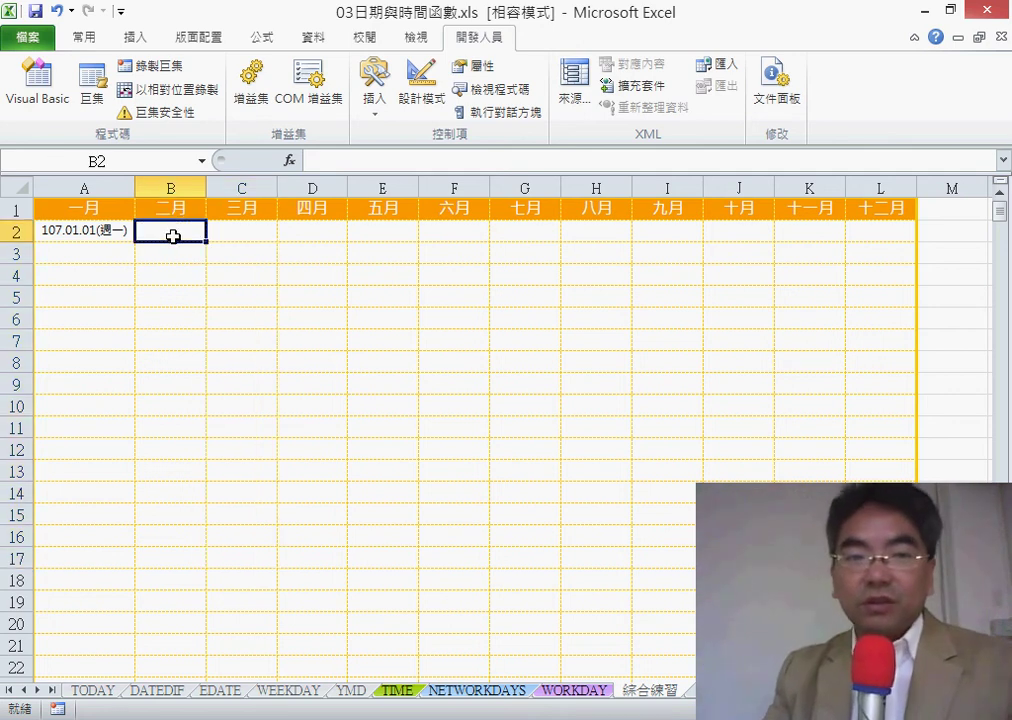
Step: Enter =EDATE(A2,1) in B2 and fill it across row 2 through column L
click(290, 161)
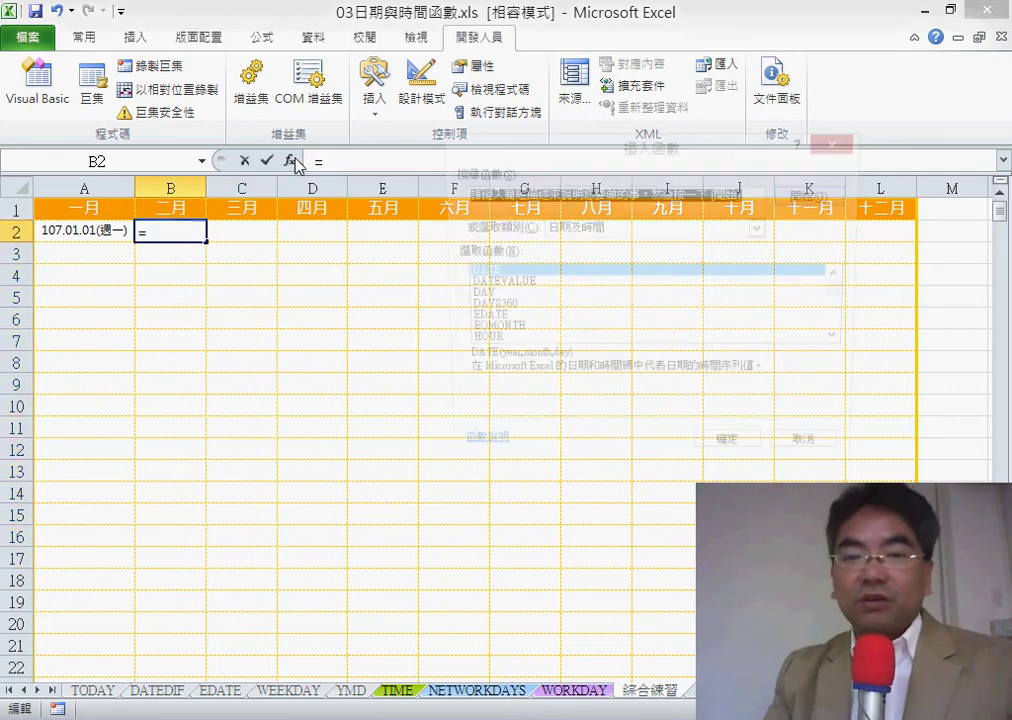
double_click(495, 321)
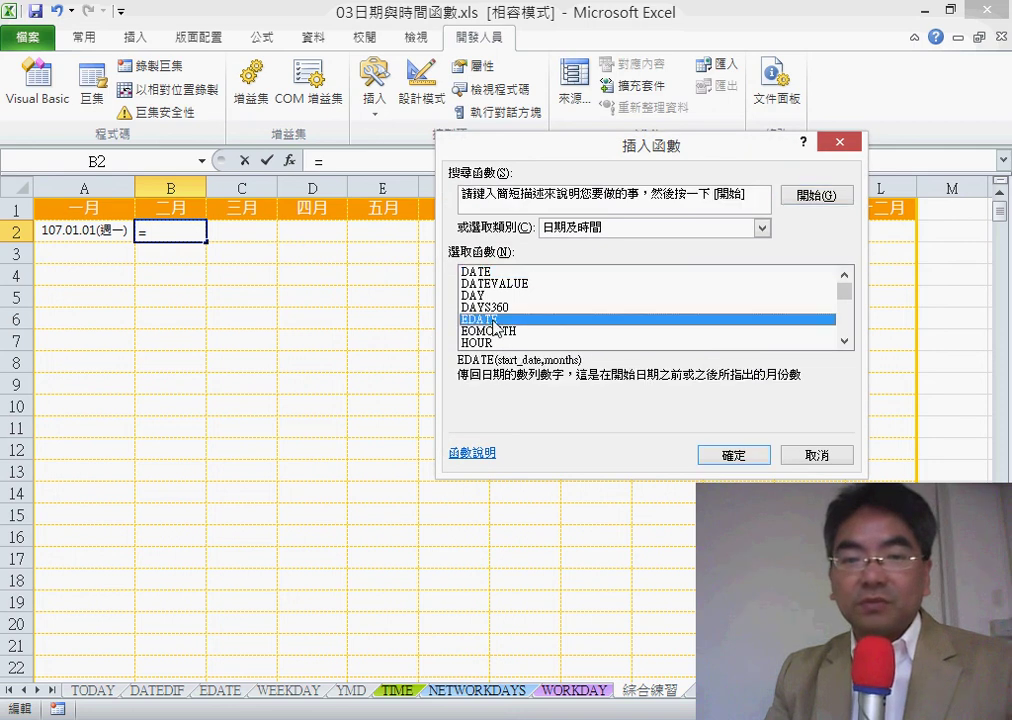
click(87, 232)
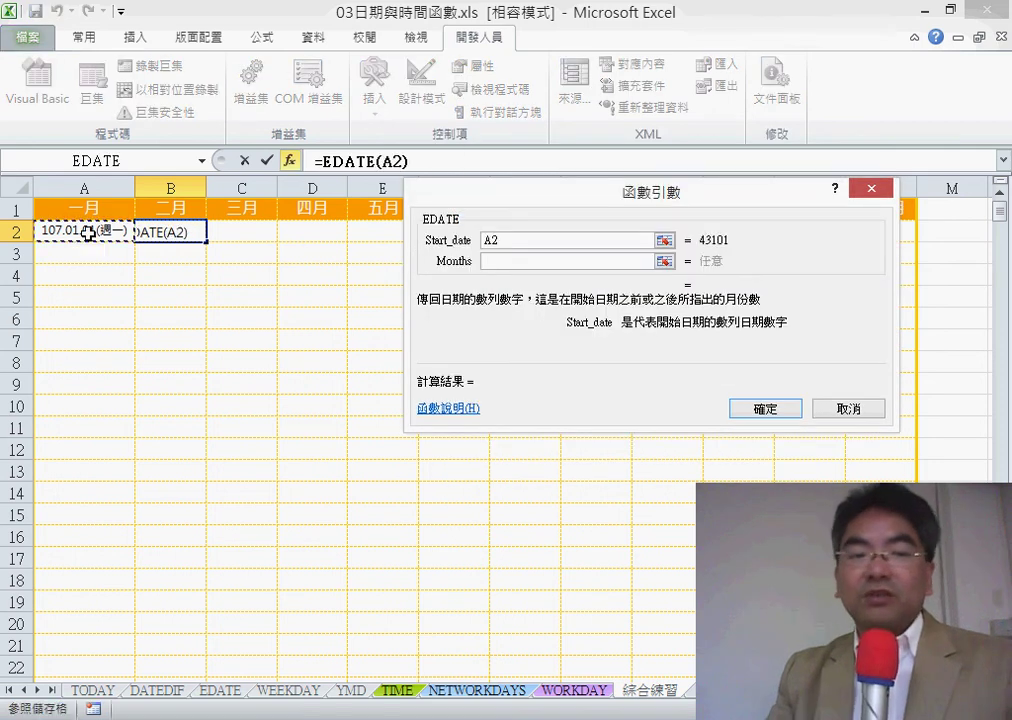
click(499, 261)
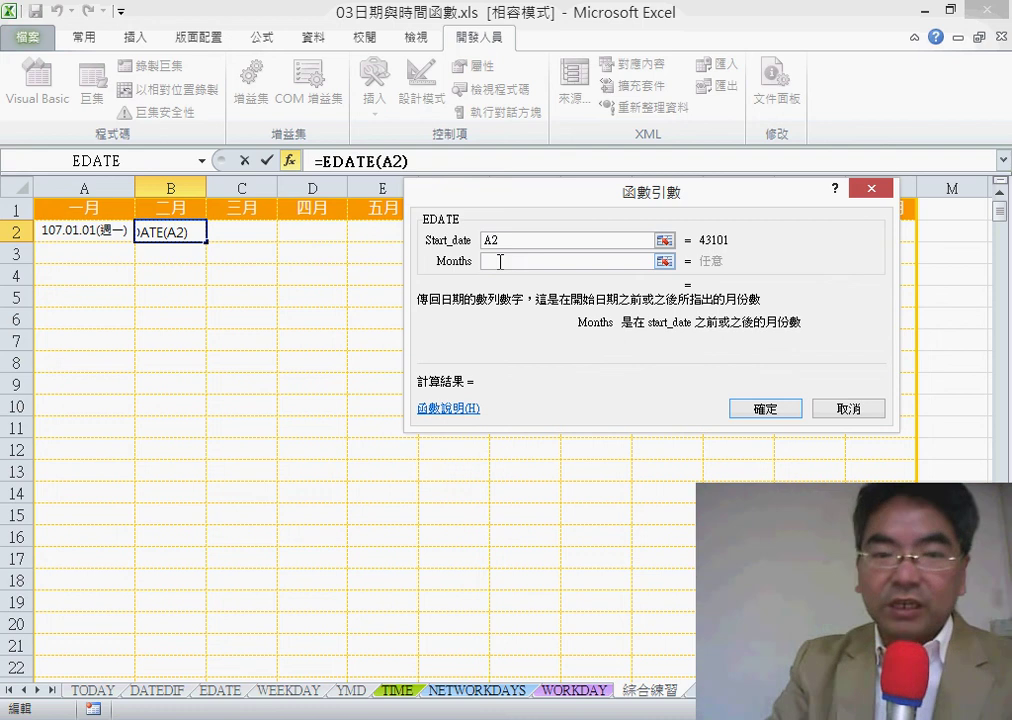
text(,1)
click(766, 408)
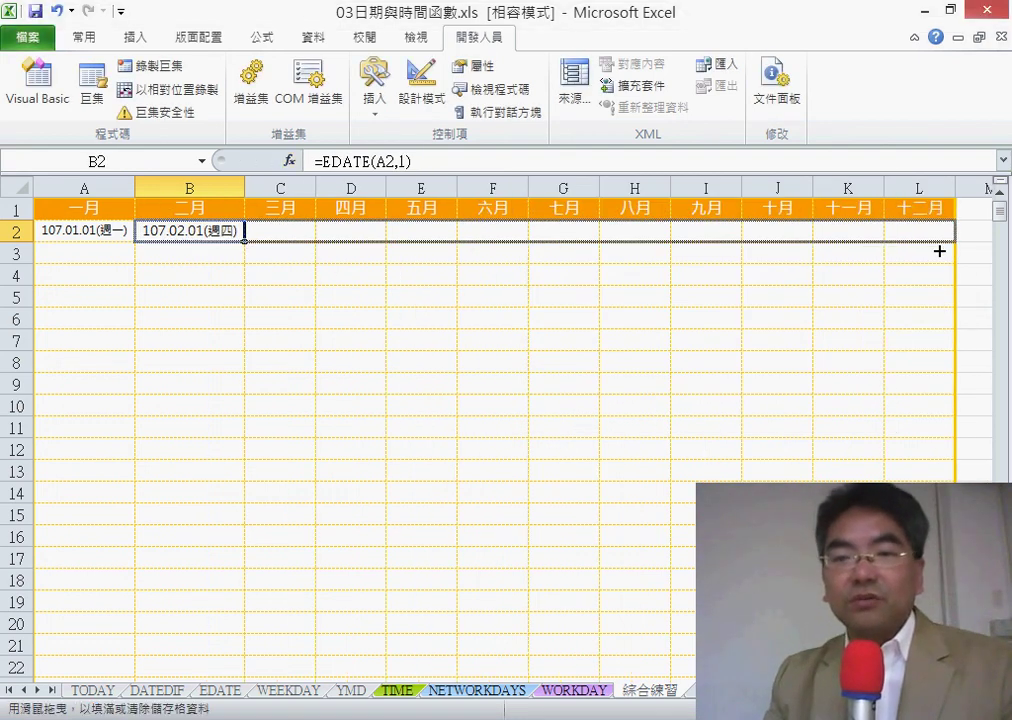
drag(246, 241, 937, 250)
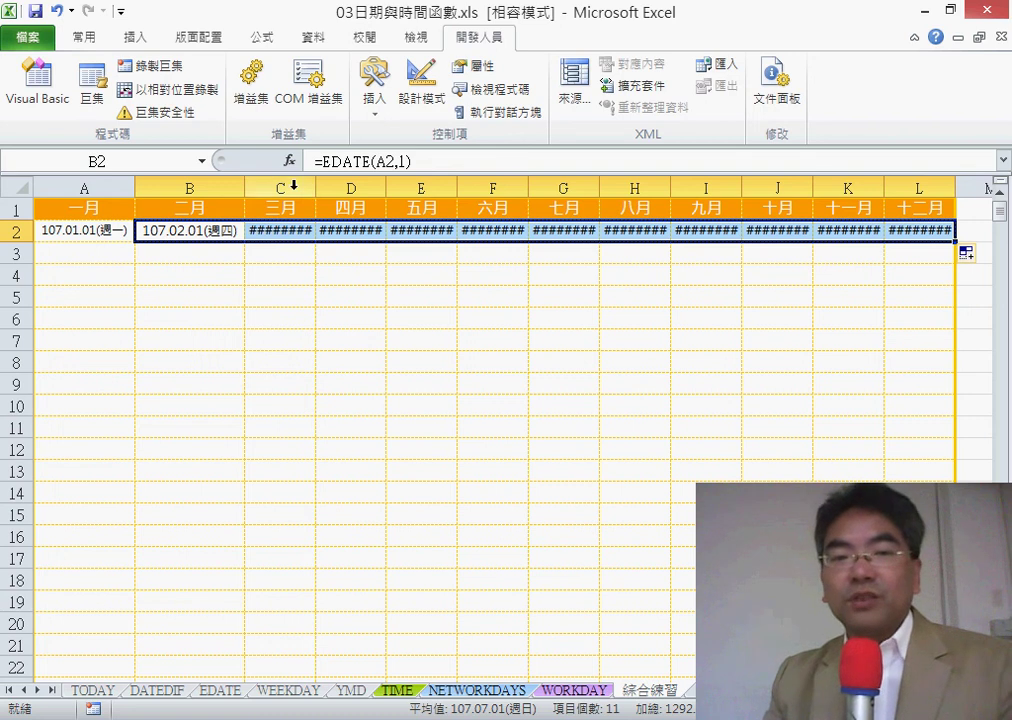
drag(293, 187, 891, 195)
Step: AutoFit columns C–L from Home > Format so dates like 107.03.01(週四) show
right_click(524, 251)
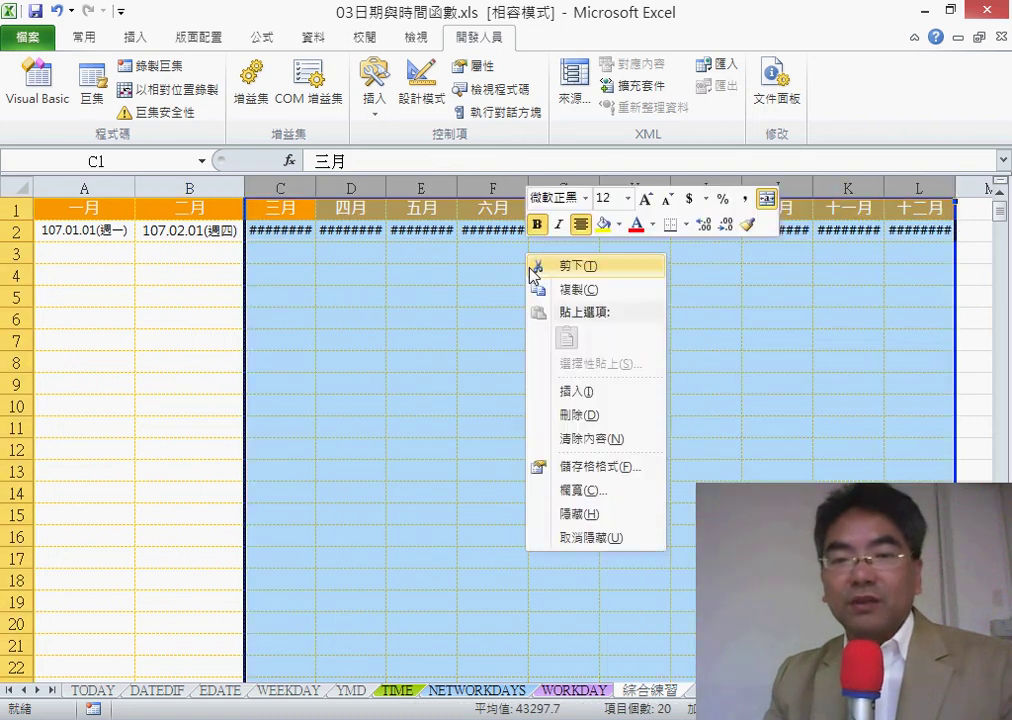
click(625, 10)
click(84, 37)
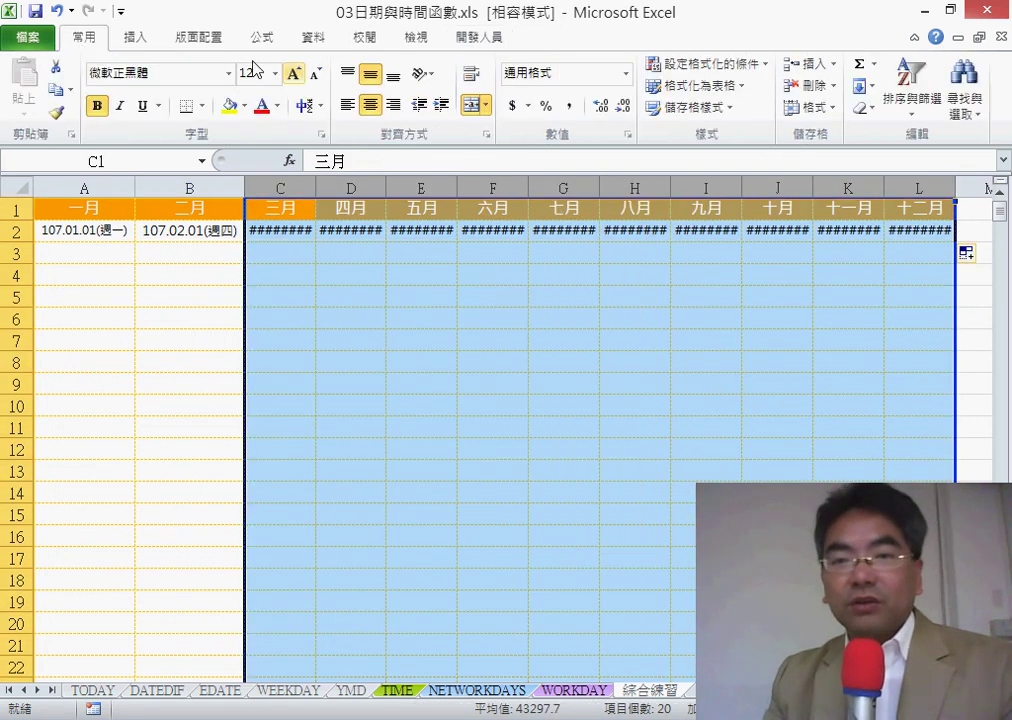
click(800, 107)
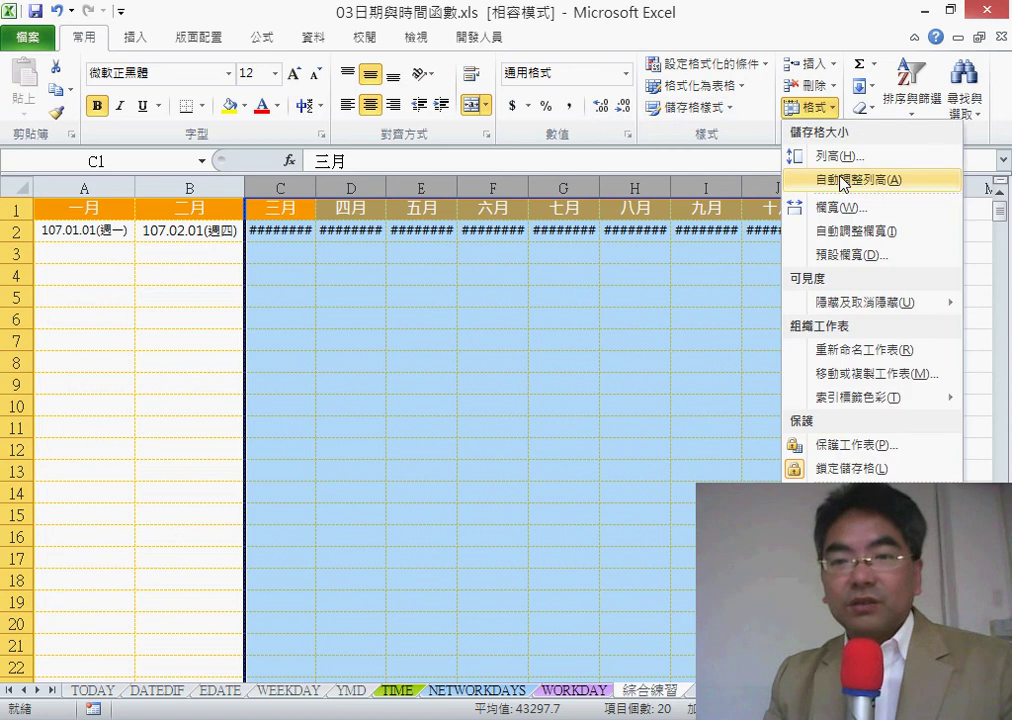
click(862, 233)
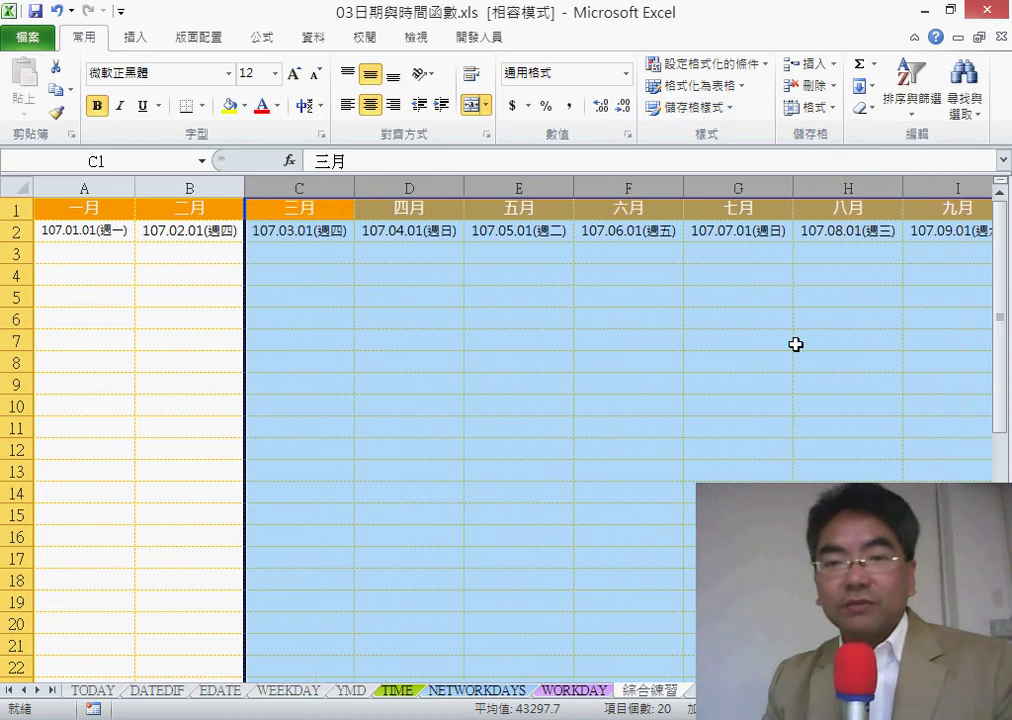
Step: Inspect the EDATE formulas in B2 through E2, such as =EDATE(D2,1) in E2
click(197, 230)
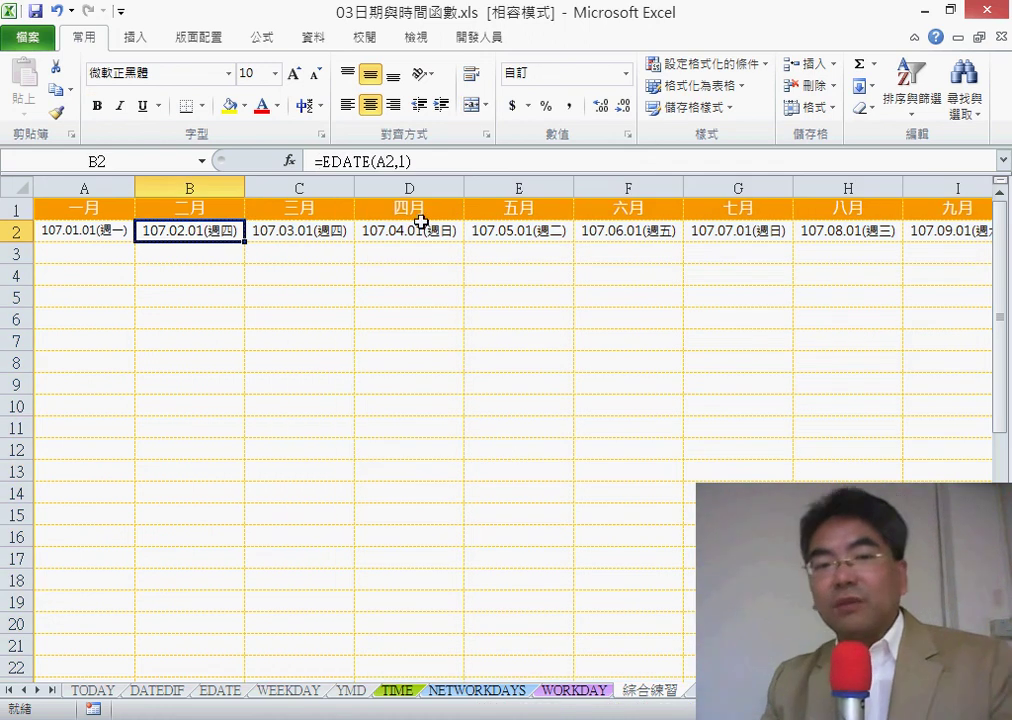
click(310, 229)
click(414, 232)
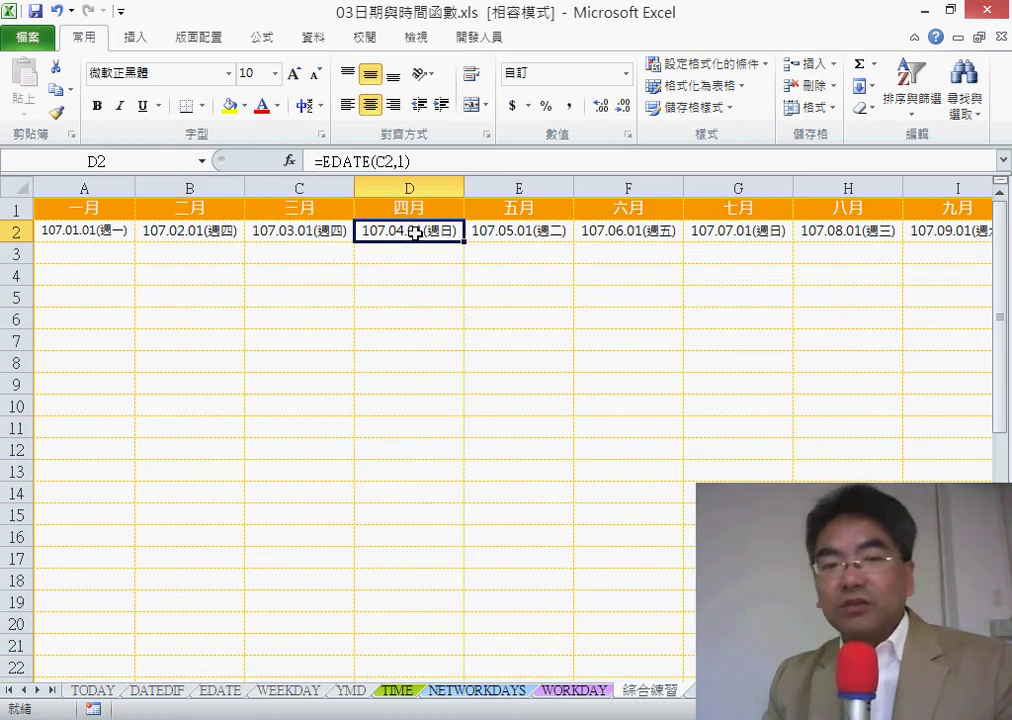
click(528, 230)
click(203, 233)
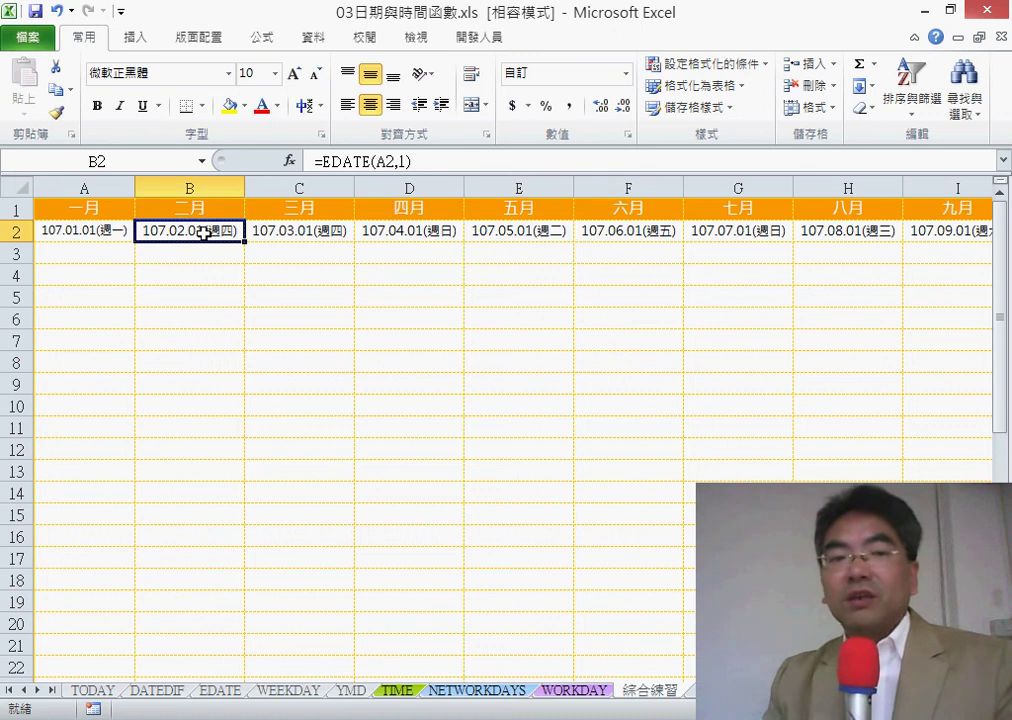
Step: Review B2's =EDATE(A2,1) in the formula bar, cancel the edit, and select A3
click(381, 162)
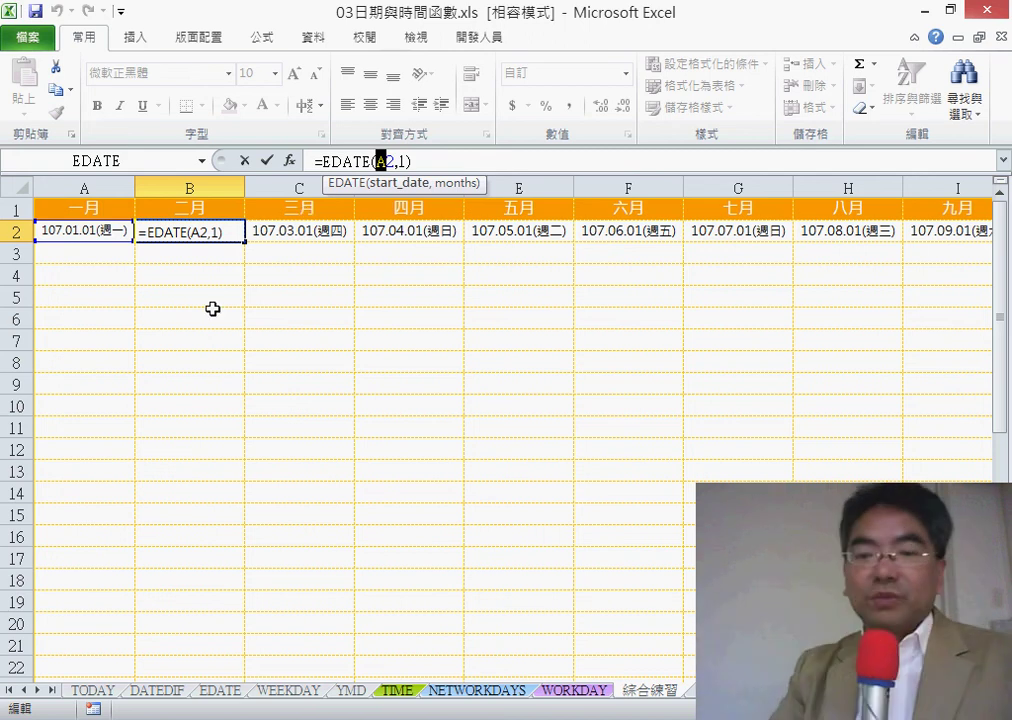
scroll(500, 430, right, 2)
scroll(500, 430, right, 3)
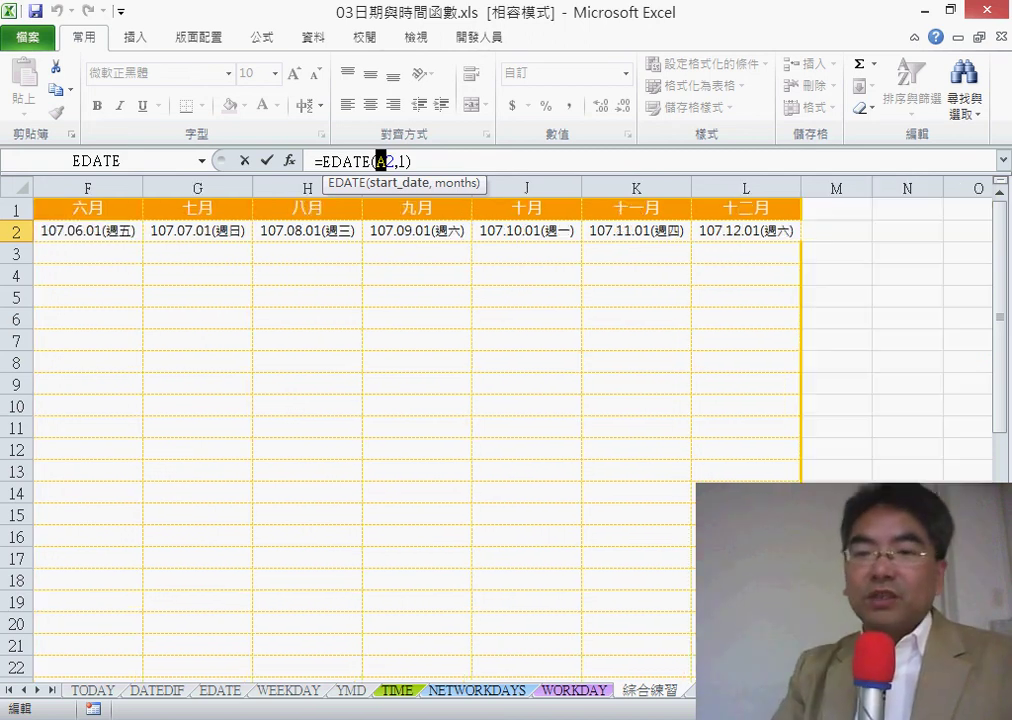
scroll(500, 430, left, 5)
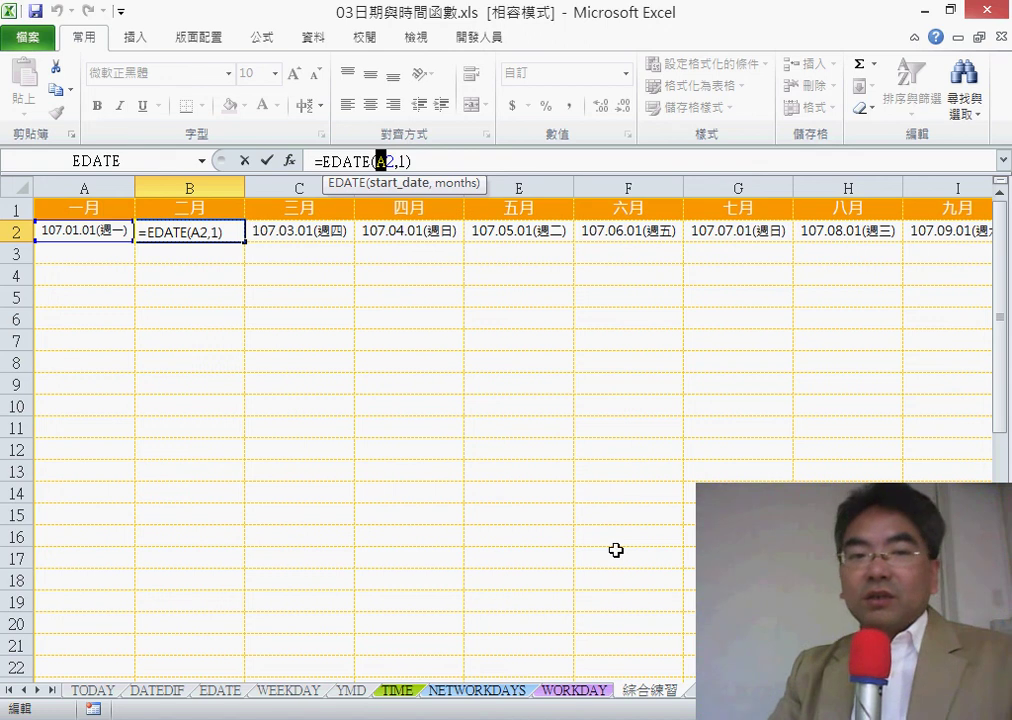
click(101, 256)
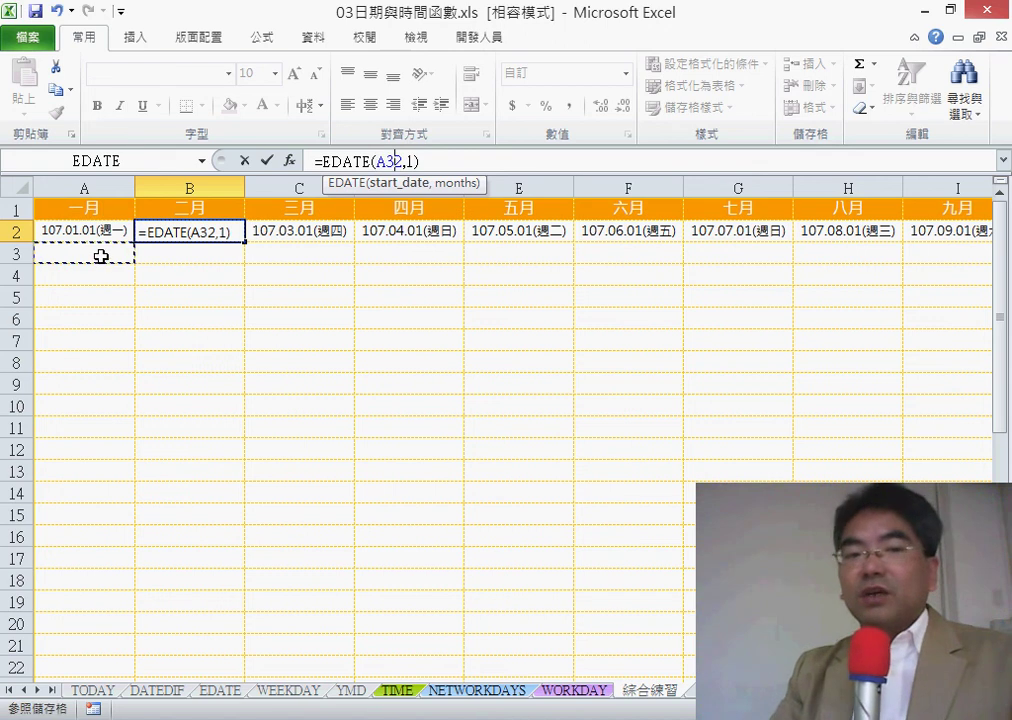
click(244, 160)
click(85, 250)
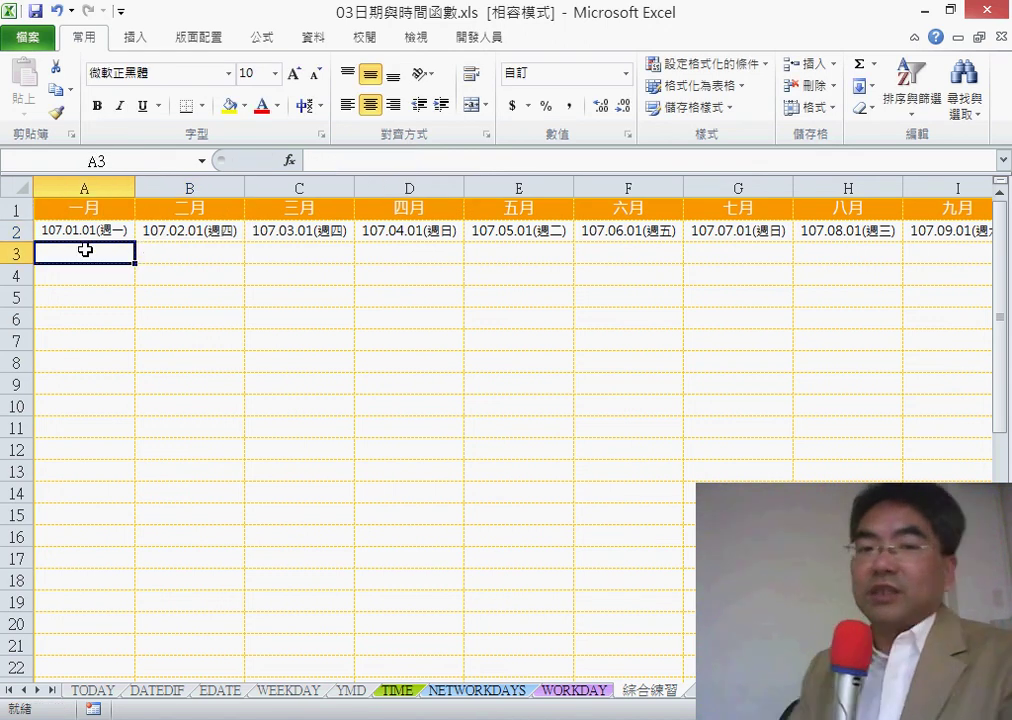
Step: Enter =A2+1 in A3 so it shows 107.01.02(週二)
click(334, 161)
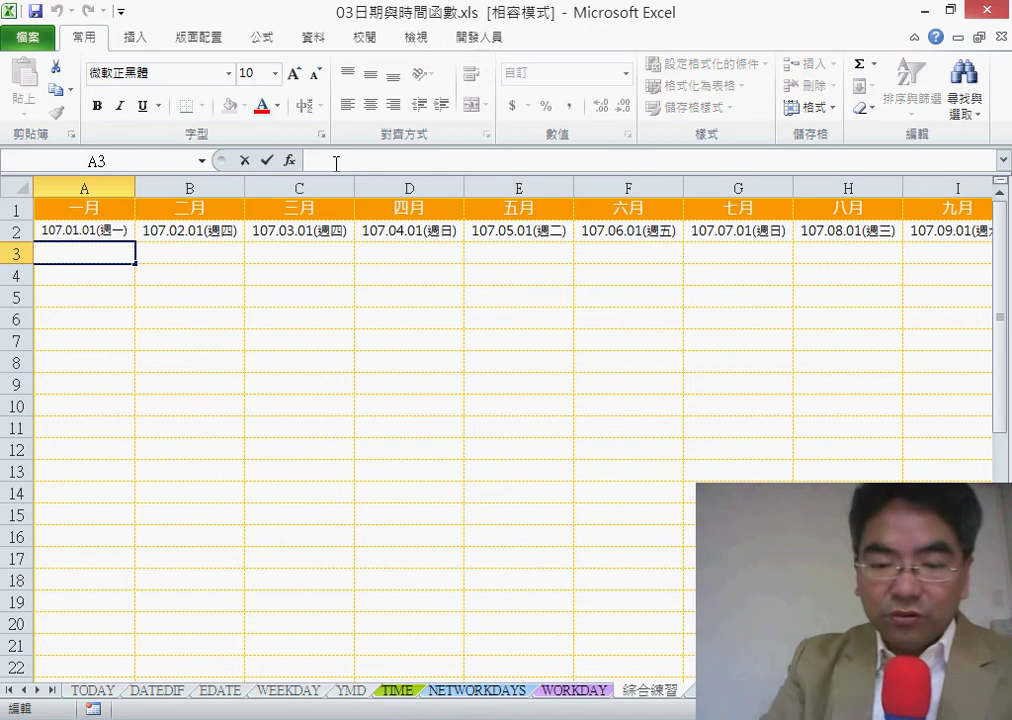
text(=)
click(96, 231)
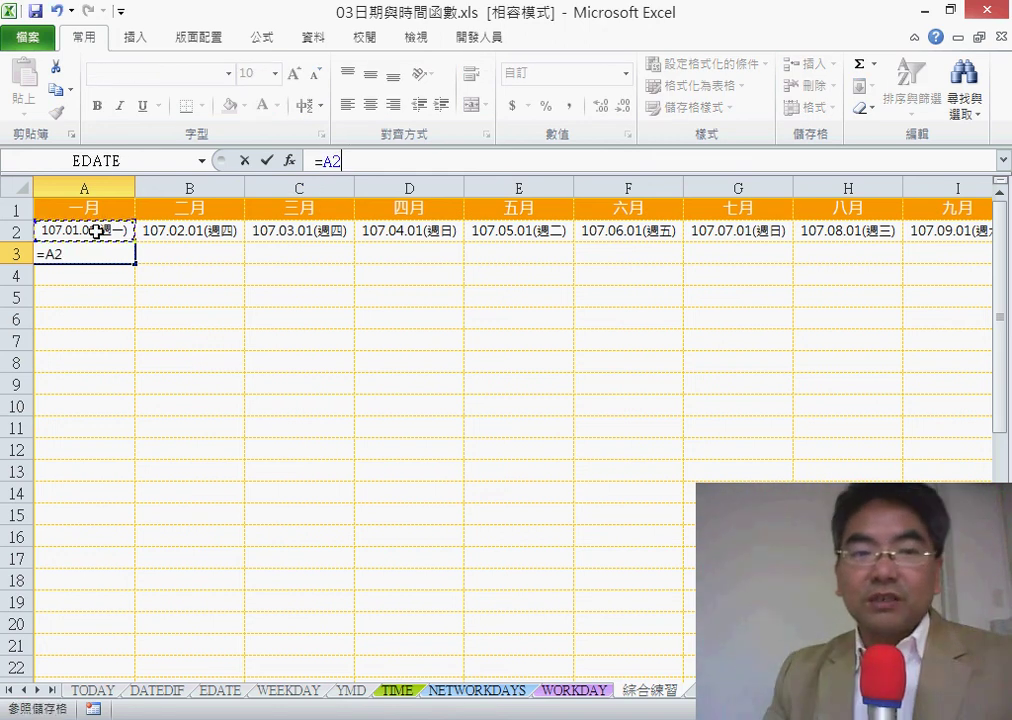
text(+1)
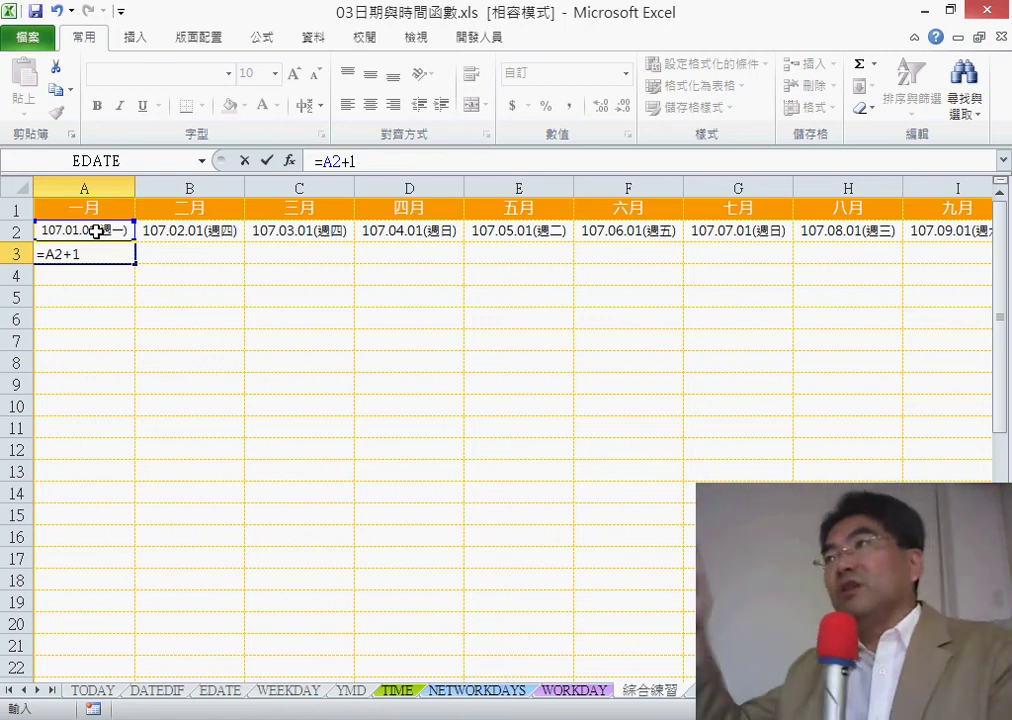
click(266, 160)
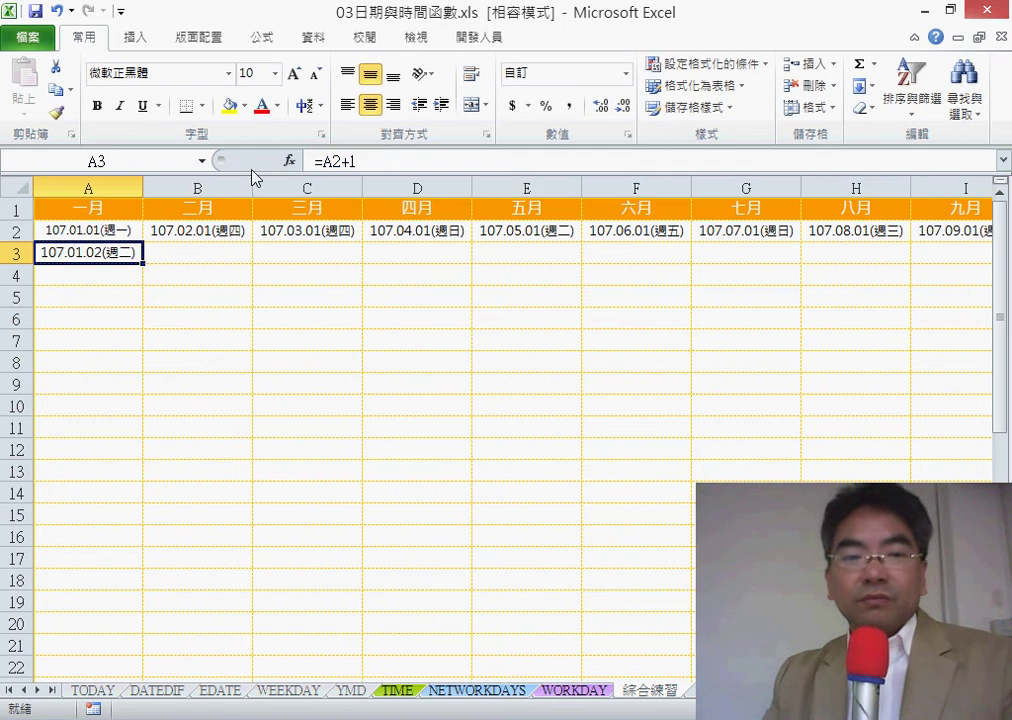
Step: Fill the day-after formula down to row 32 and across to column L, then select February's overflow in B30:B32
mouse_move(146, 263)
mouse_down()
mouse_move(111, 473)
mouse_move(497, 472)
mouse_up()
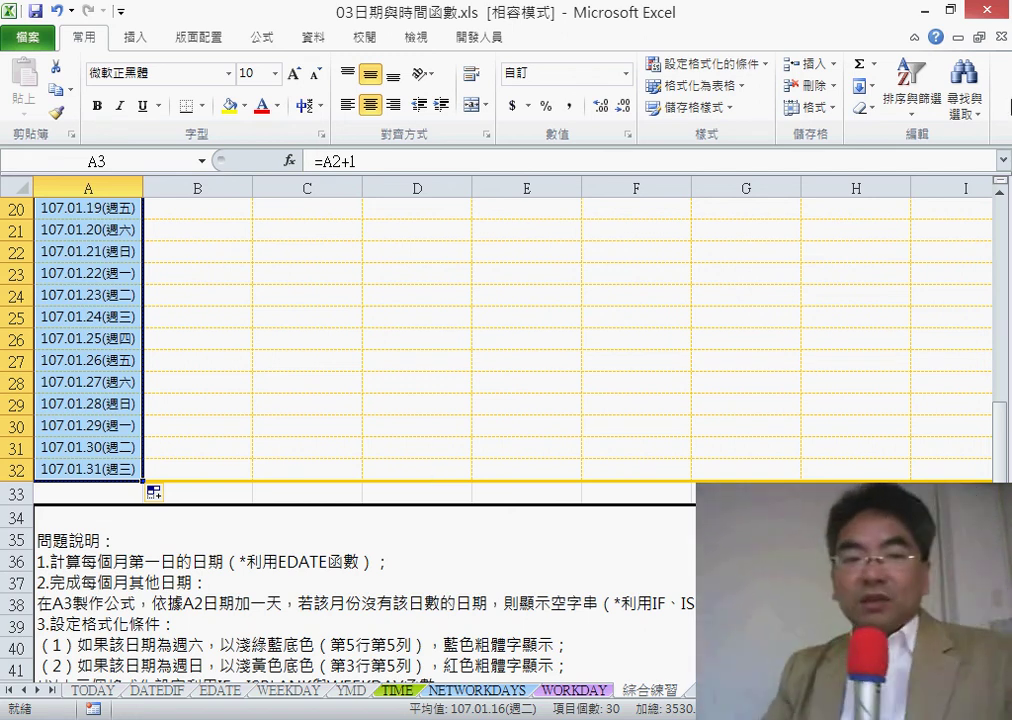
drag(143, 481, 218, 481)
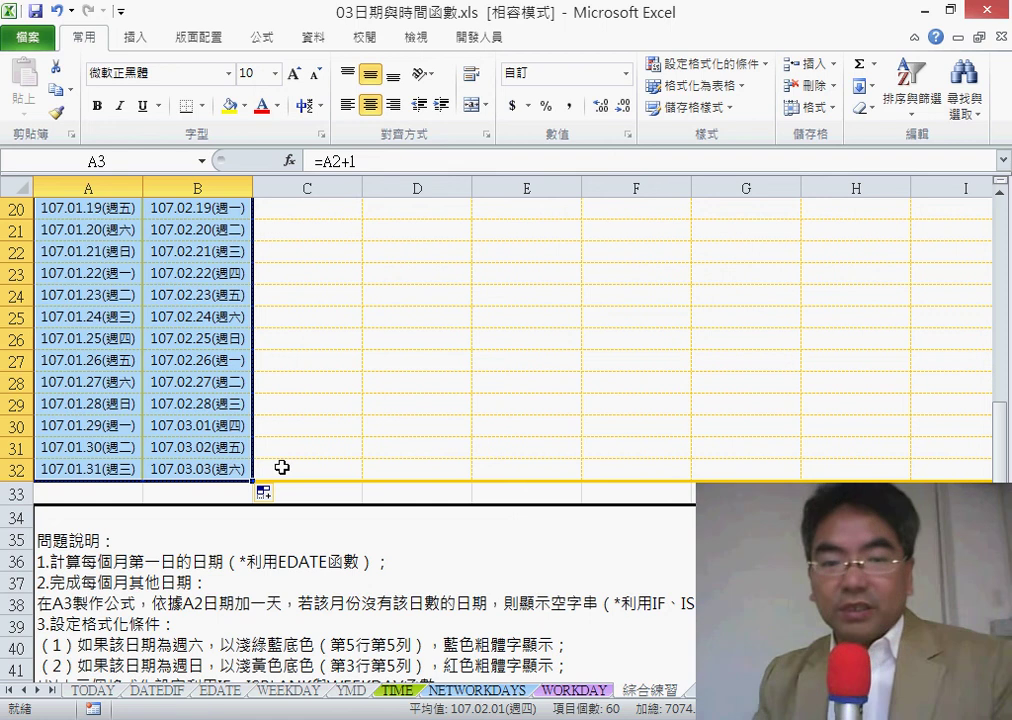
mouse_move(254, 481)
mouse_down()
mouse_move(981, 476)
mouse_move(868, 468)
mouse_move(935, 472)
mouse_up()
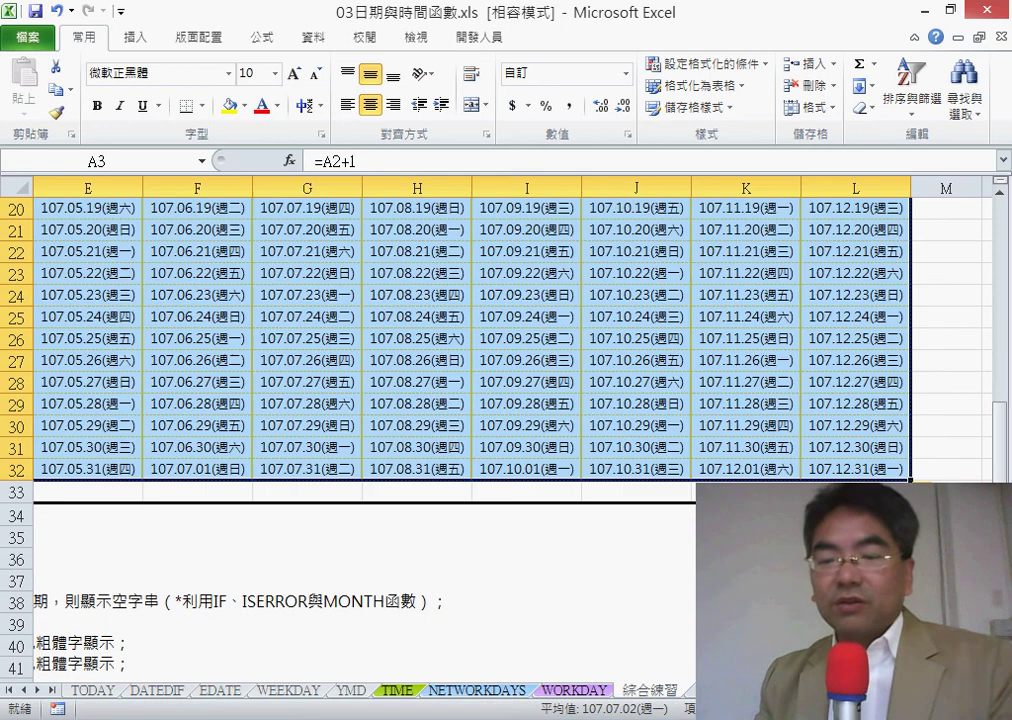
scroll(500, 330, left, 4)
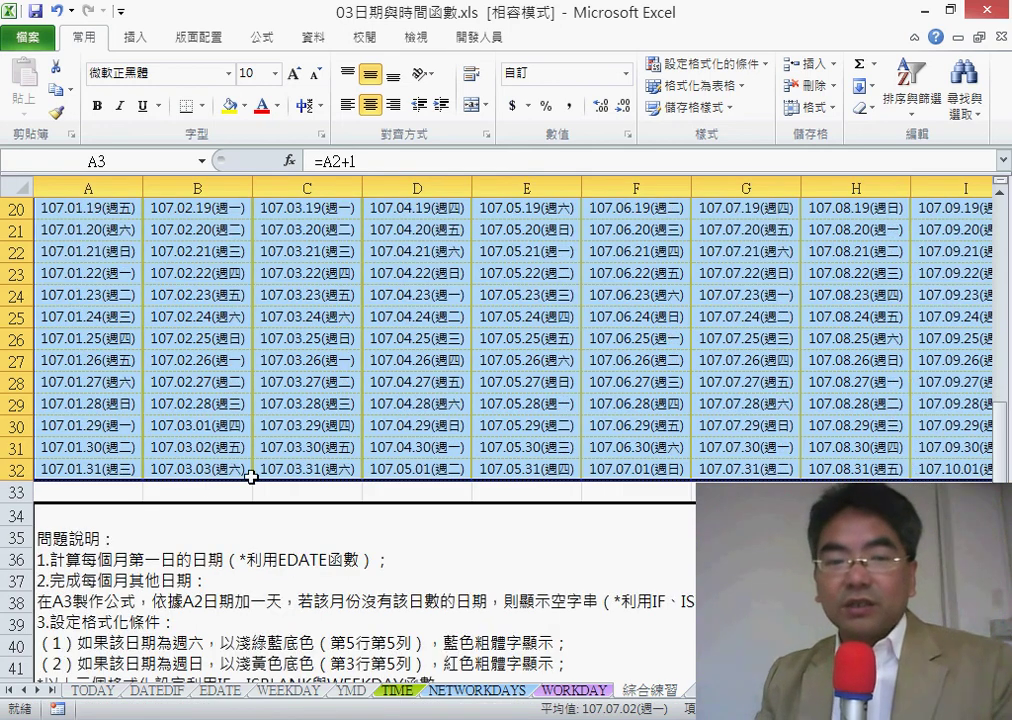
drag(206, 430, 207, 483)
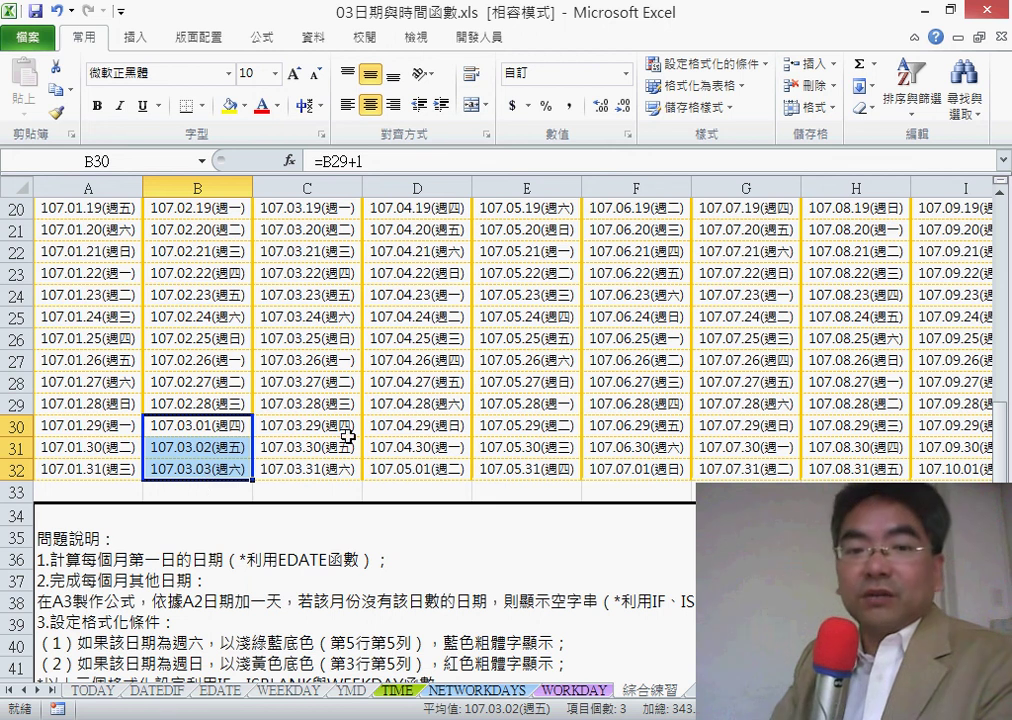
click(447, 469)
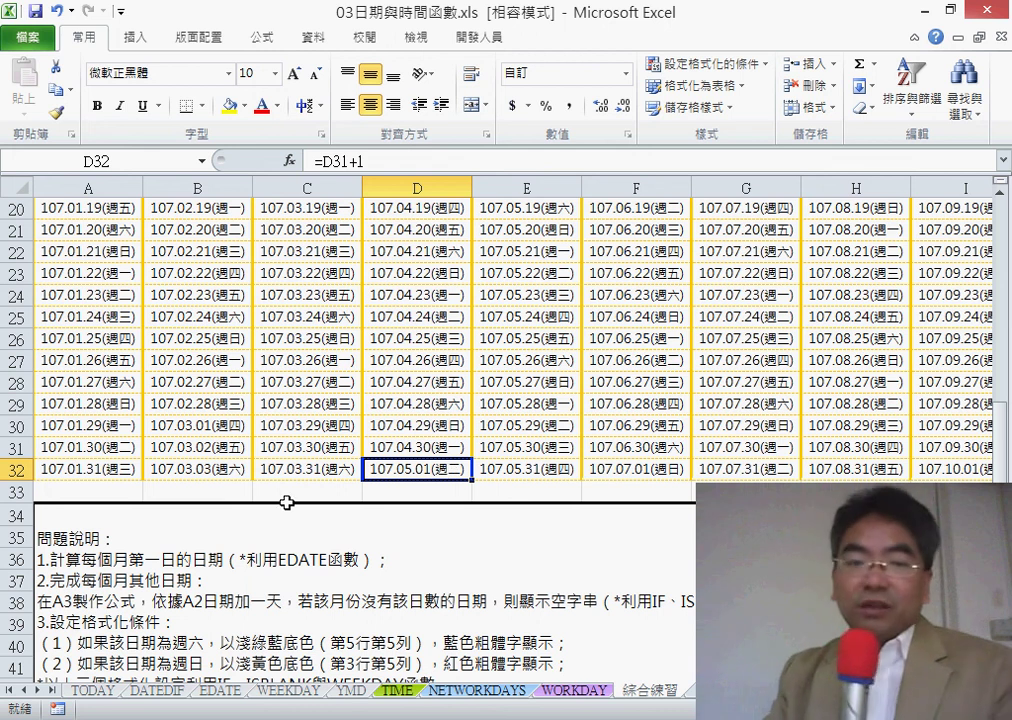
drag(211, 432, 204, 464)
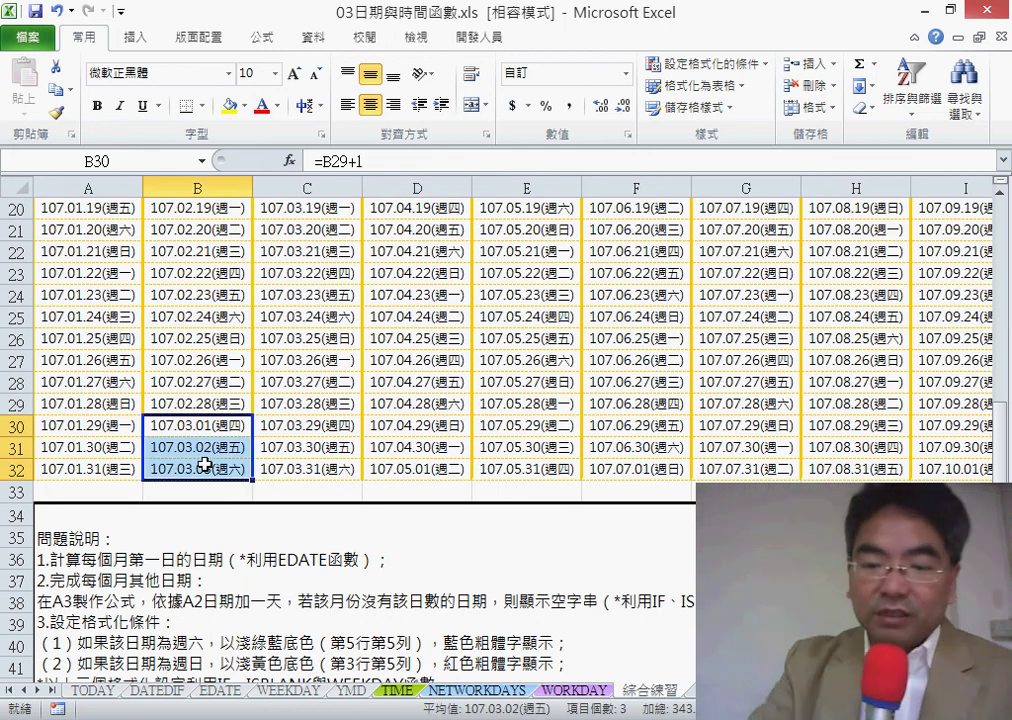
key(Delete)
click(404, 474)
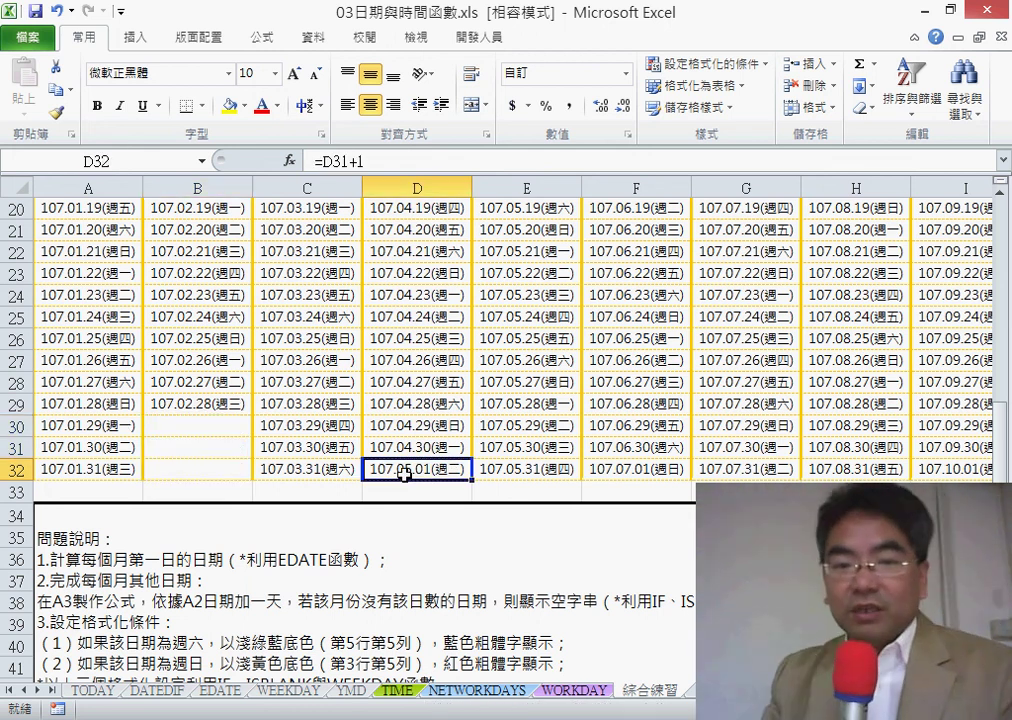
key(ctrl+z)
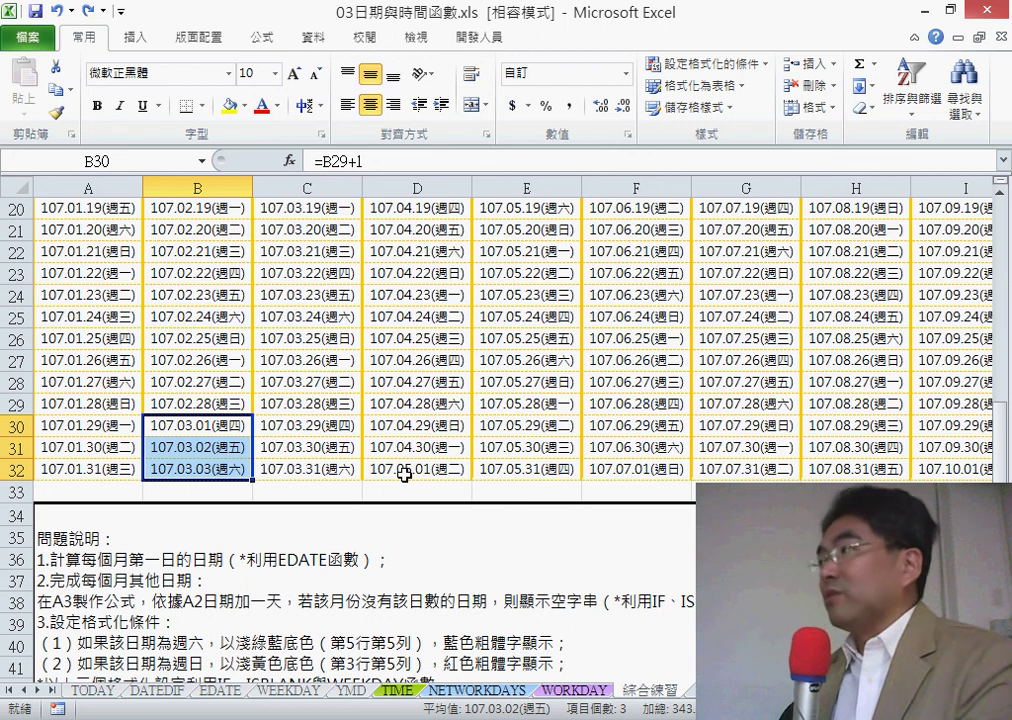
click(193, 405)
click(195, 424)
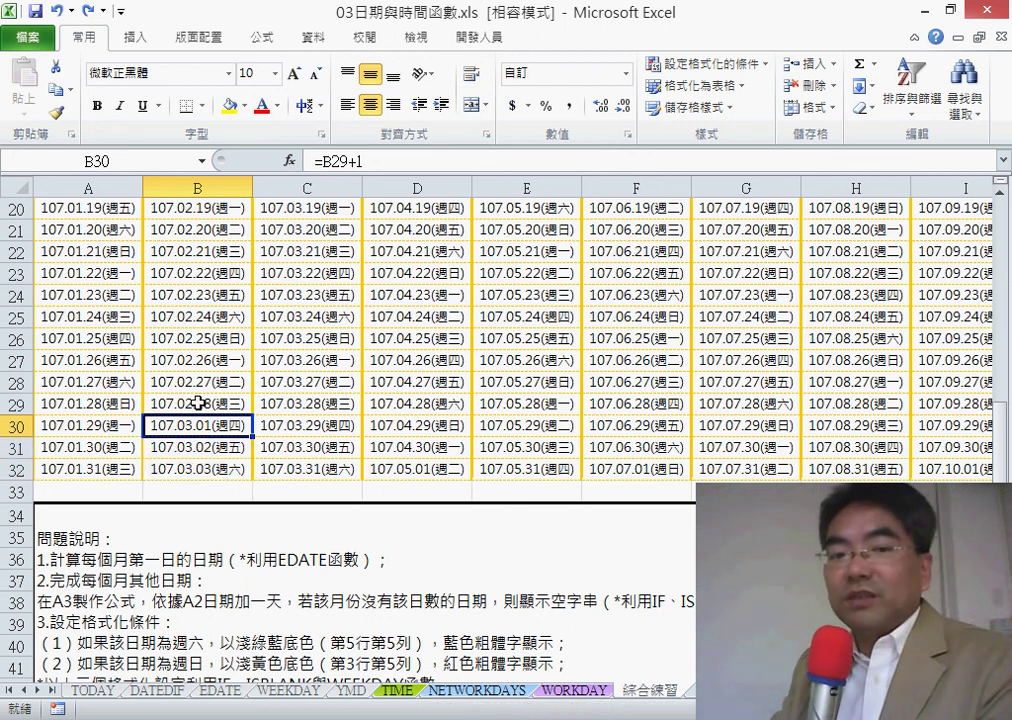
drag(195, 405, 199, 425)
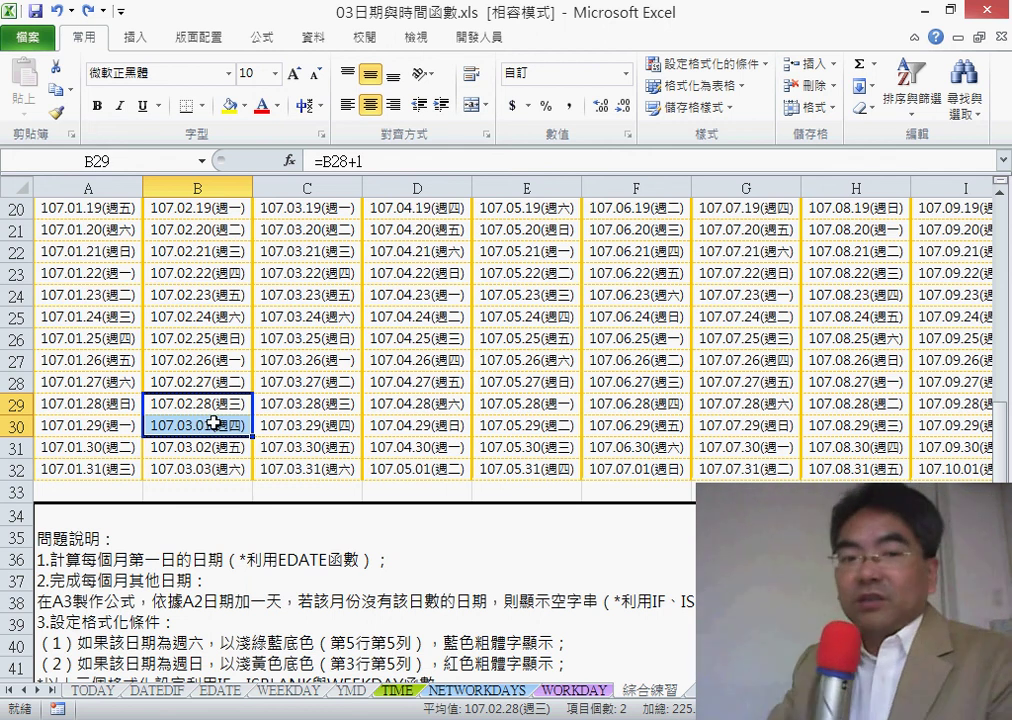
click(208, 428)
key(Delete)
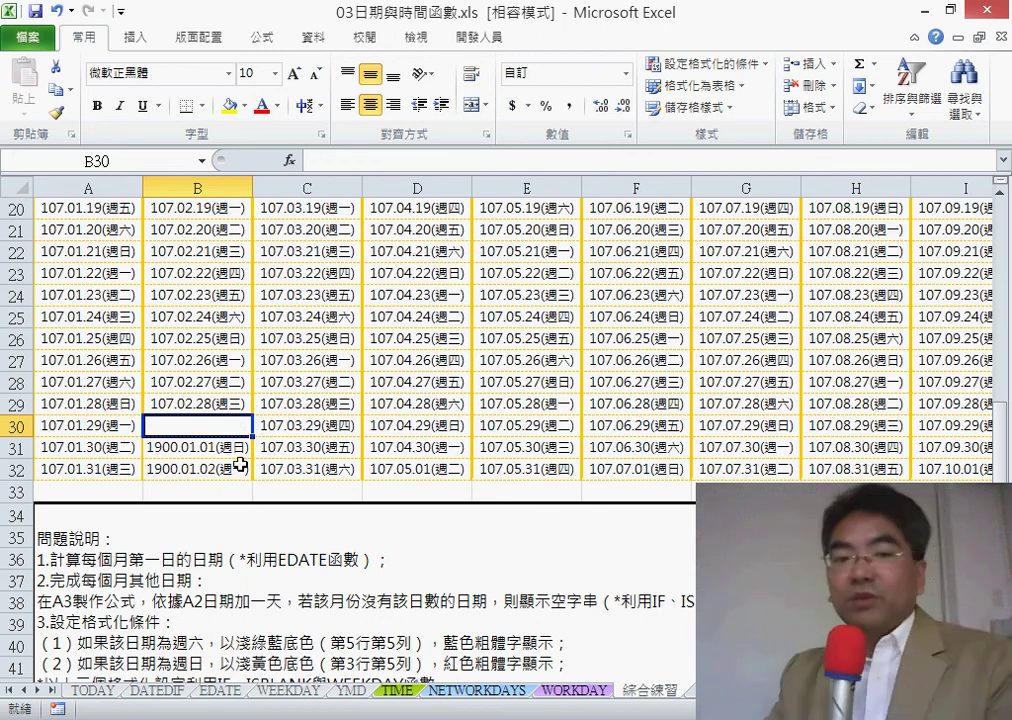
key(ctrl+z)
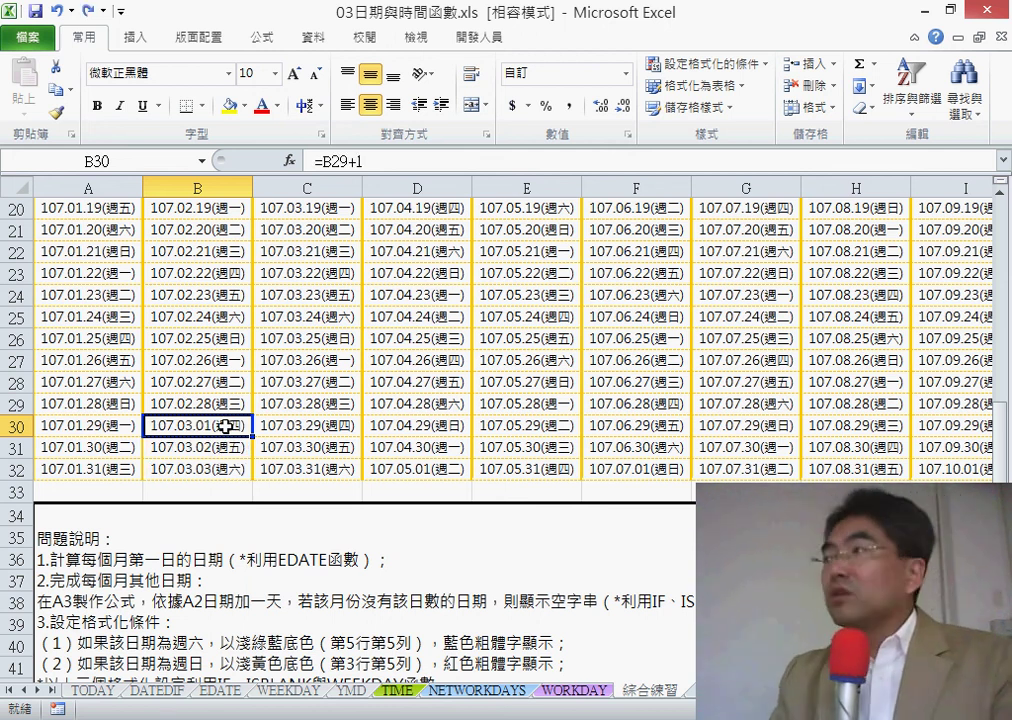
click(200, 449)
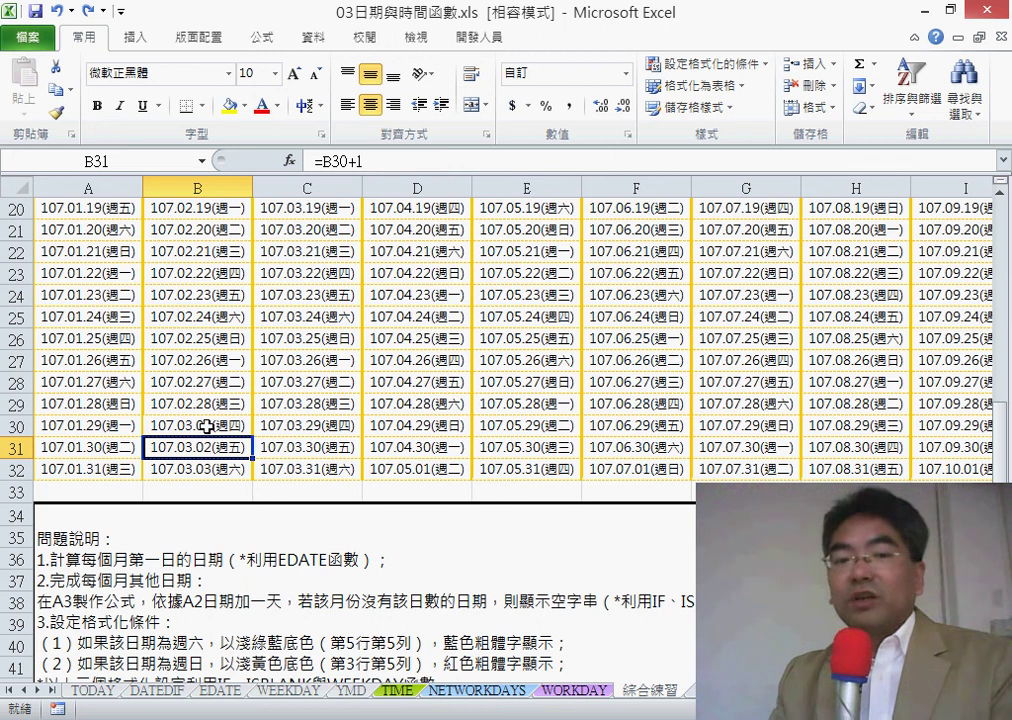
click(205, 426)
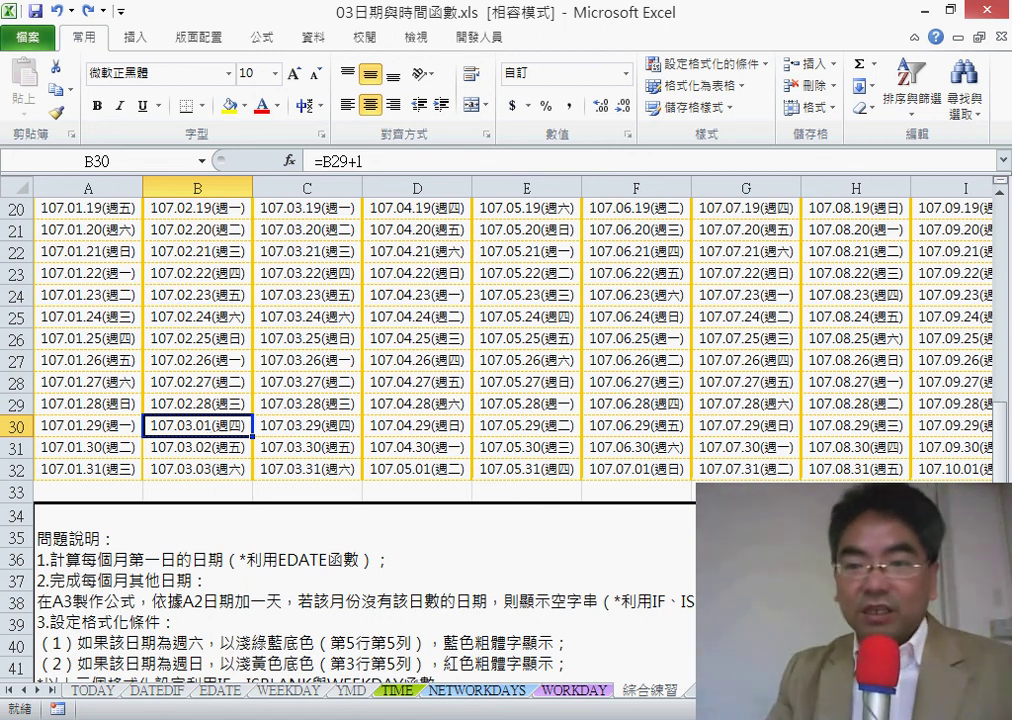
scroll(484, 207, up, 7)
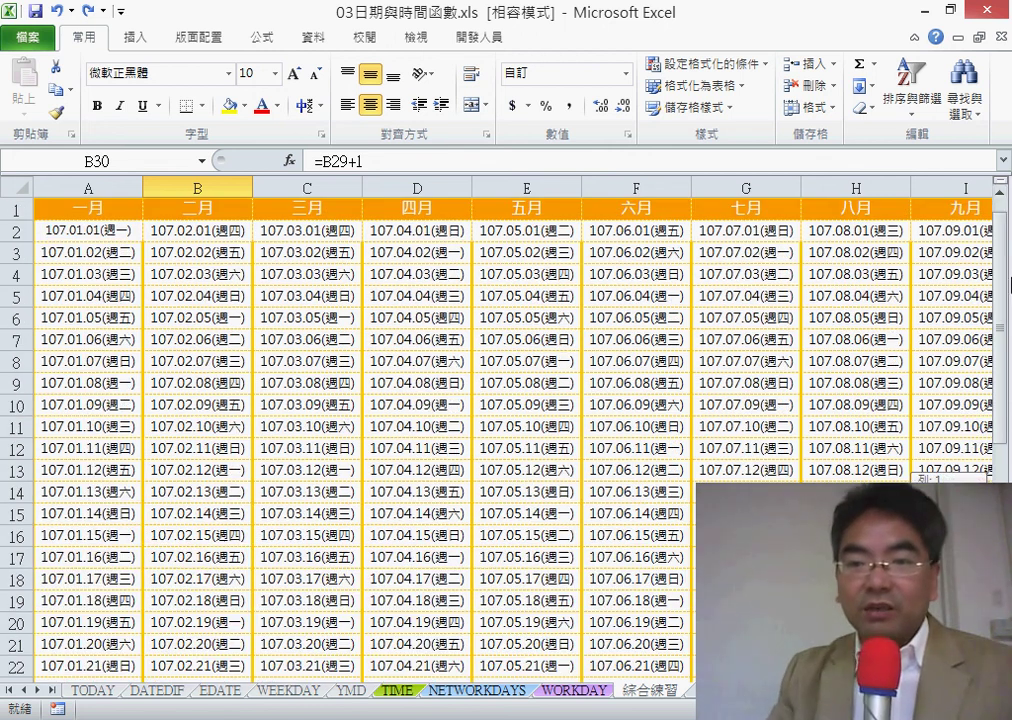
click(231, 228)
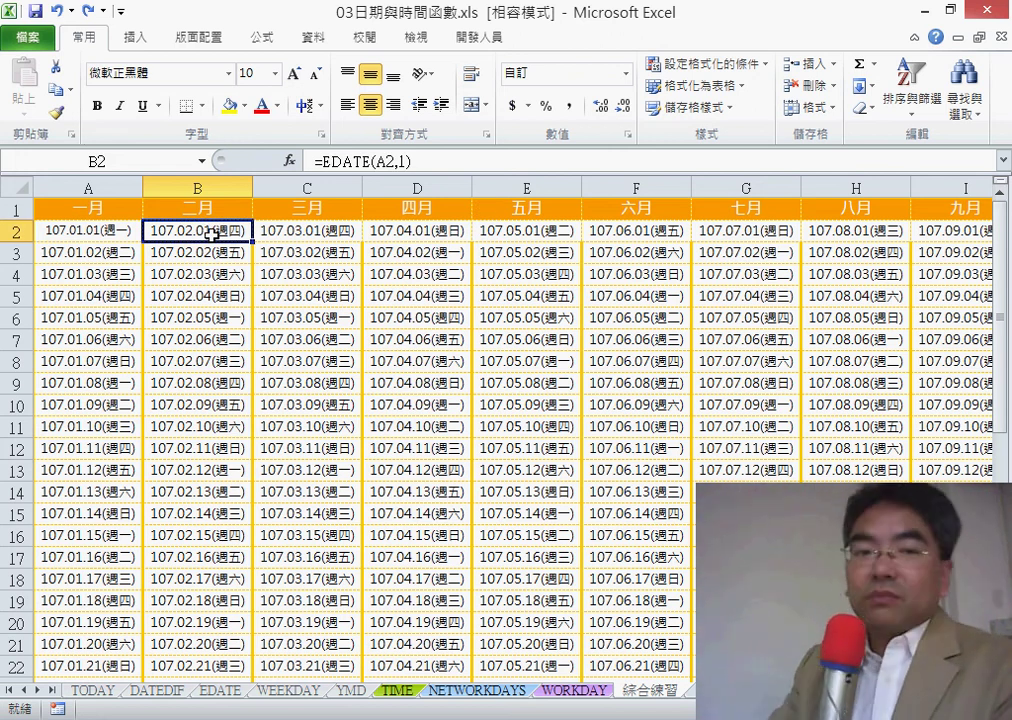
click(116, 257)
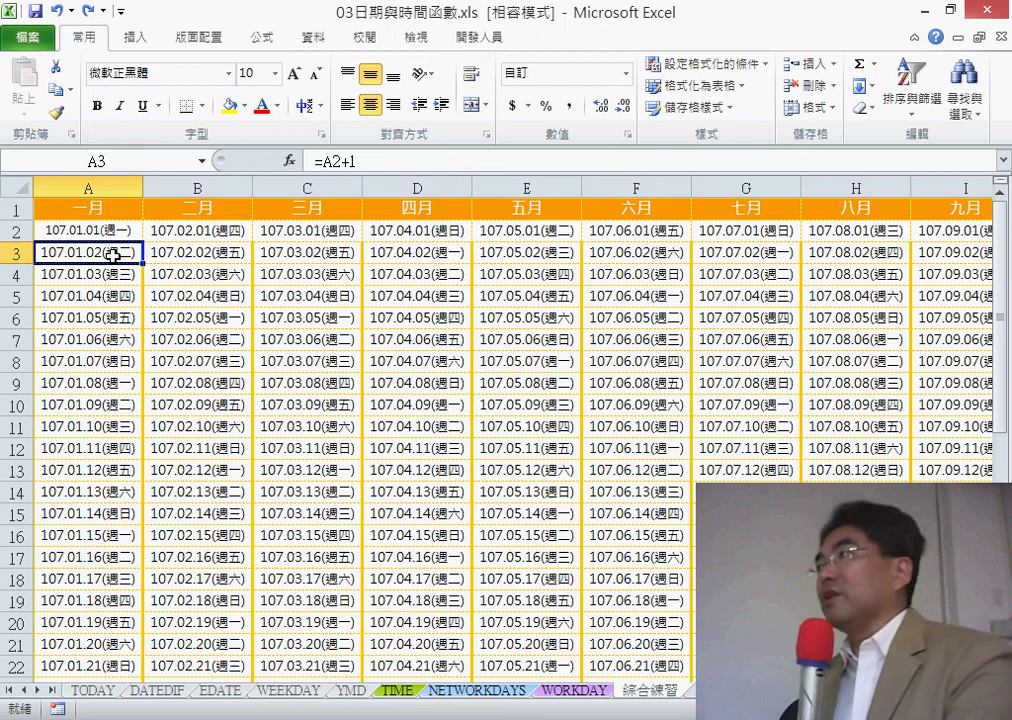